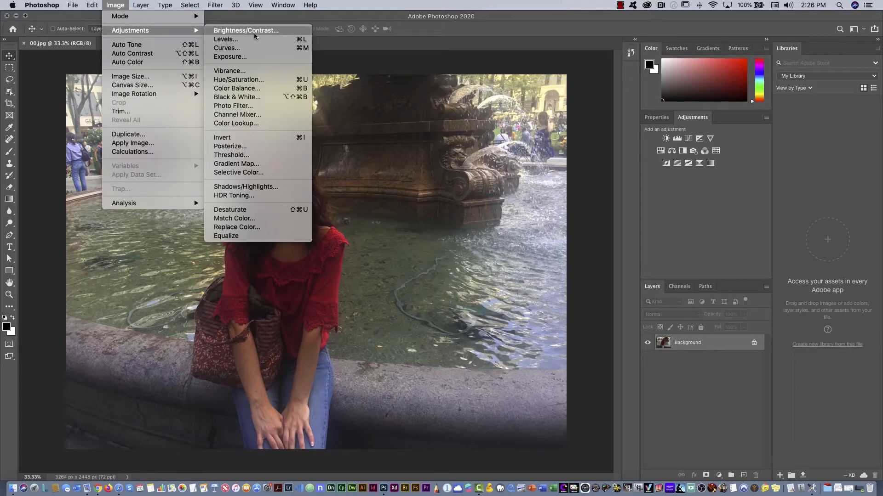
Apply a Brightness/Contrast adjustment to the photo with brightness 35 and contrast -16
{"action": "left_click", "coordinate": [244, 31]}
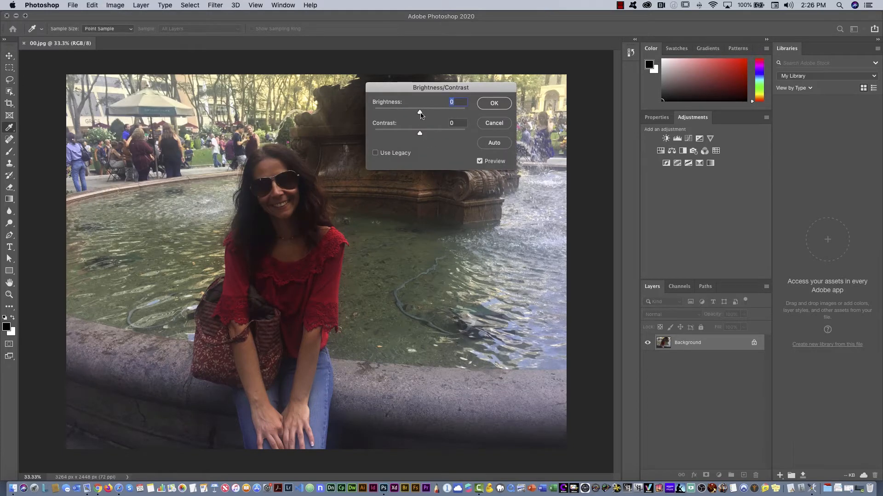
{"action": "mouse_move", "coordinate": [421, 114]}
{"action": "left_mouse_down"}
{"action": "mouse_move", "coordinate": [444, 115]}
{"action": "mouse_move", "coordinate": [434, 115]}
{"action": "left_mouse_up"}
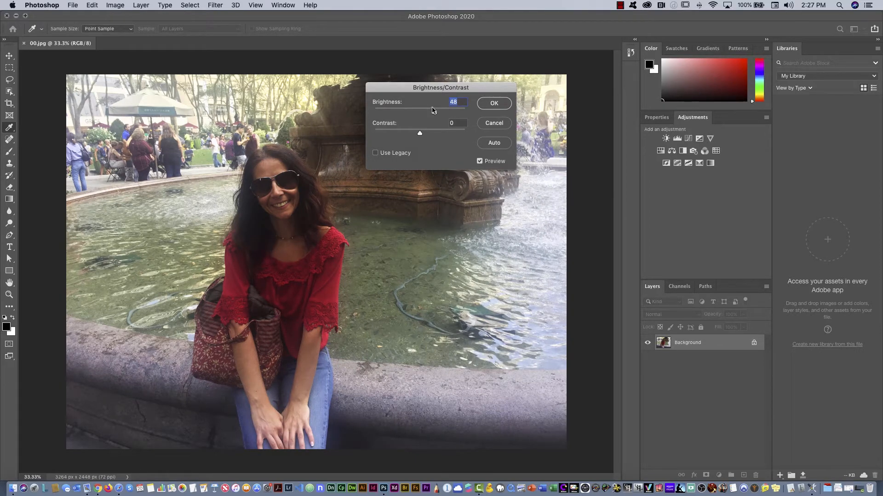
{"action": "mouse_move", "coordinate": [435, 114]}
{"action": "left_mouse_down"}
{"action": "mouse_move", "coordinate": [416, 135]}
{"action": "mouse_move", "coordinate": [398, 136]}
{"action": "mouse_move", "coordinate": [431, 115]}
{"action": "left_mouse_up"}
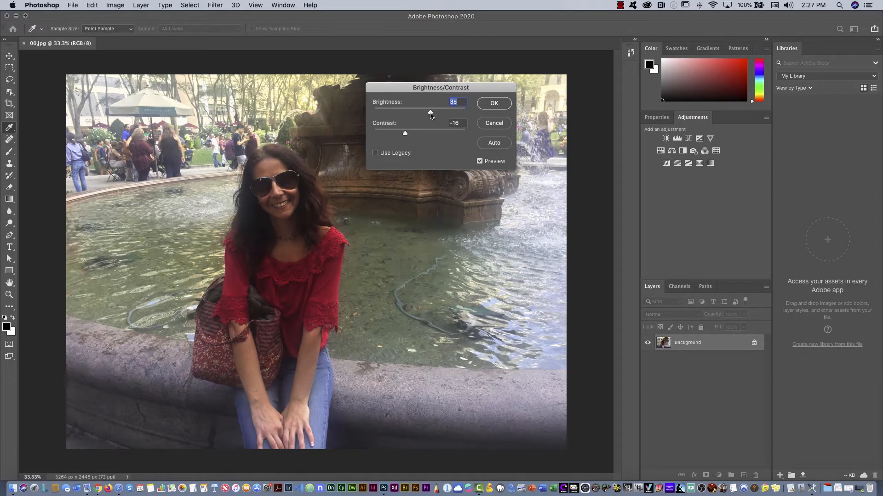
{"action": "left_click", "coordinate": [498, 104]}
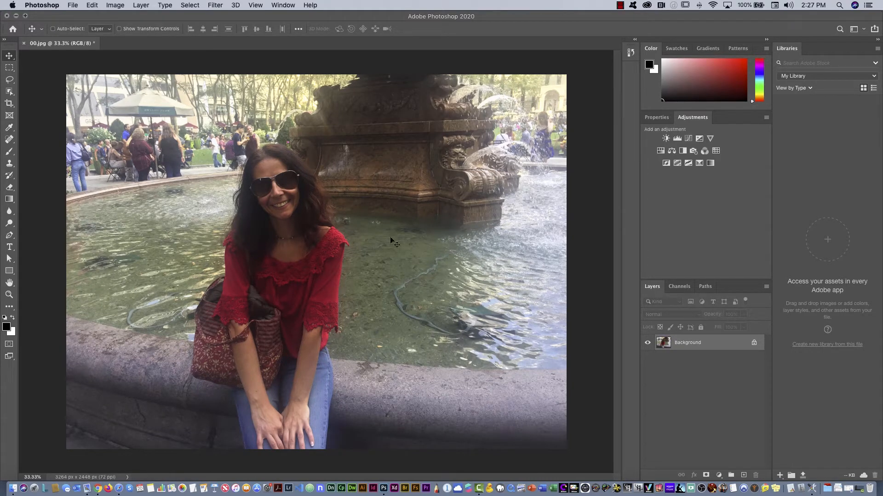
Brighten the photo's midtones with a Levels adjustment, raising the RGB midtone input level to about 1.3
{"action": "left_click", "coordinate": [106, 7]}
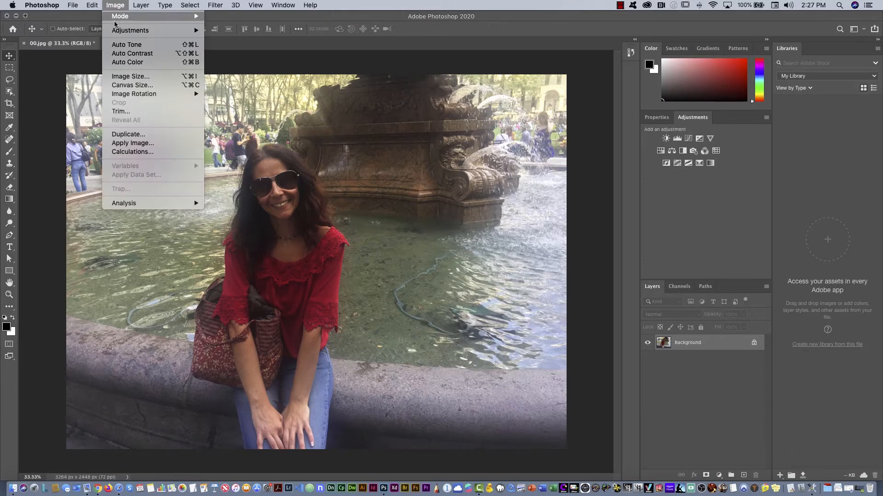
{"action": "mouse_move", "coordinate": [118, 30]}
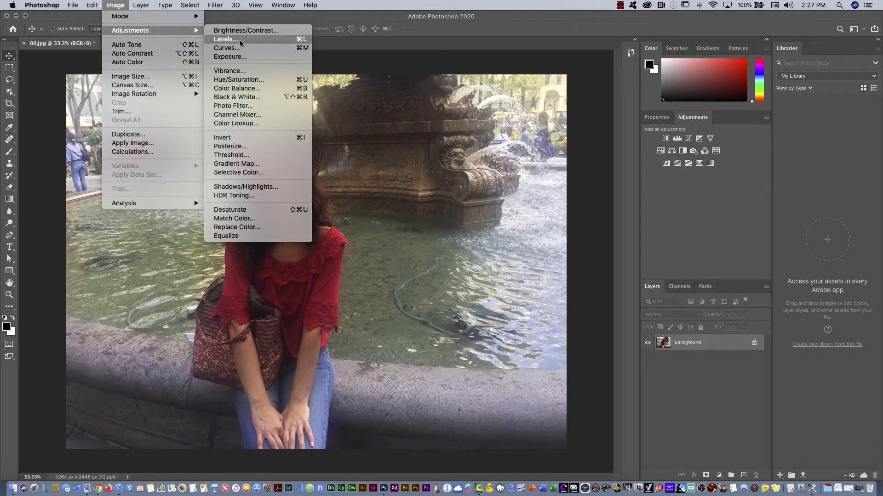
{"action": "left_click", "coordinate": [225, 39]}
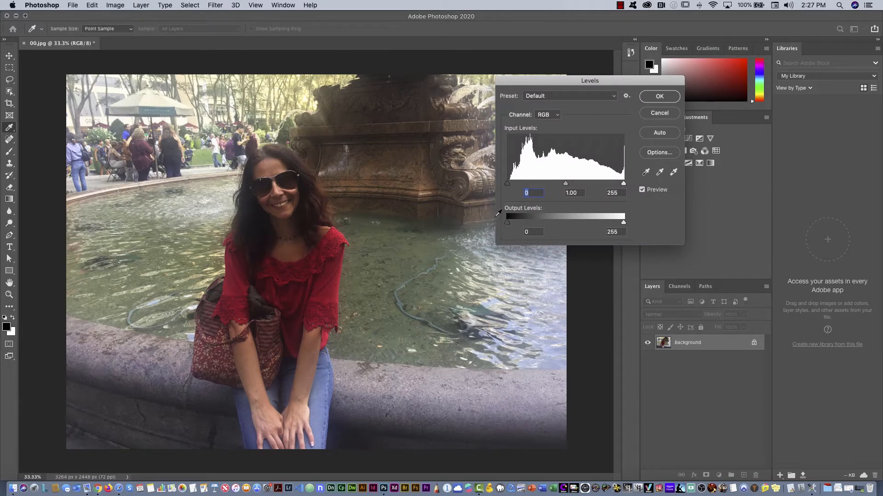
{"action": "left_click_drag", "start_coordinate": [552, 82], "coordinate": [575, 95]}
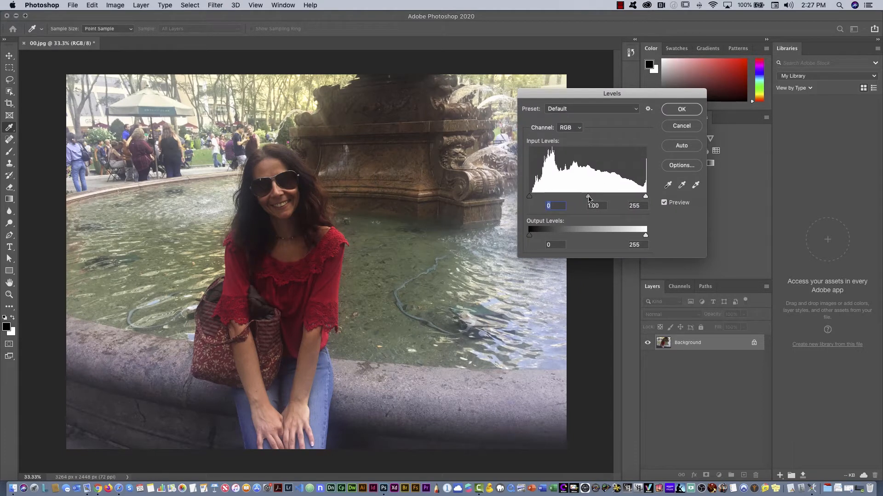
{"action": "left_click_drag", "start_coordinate": [589, 199], "coordinate": [578, 199]}
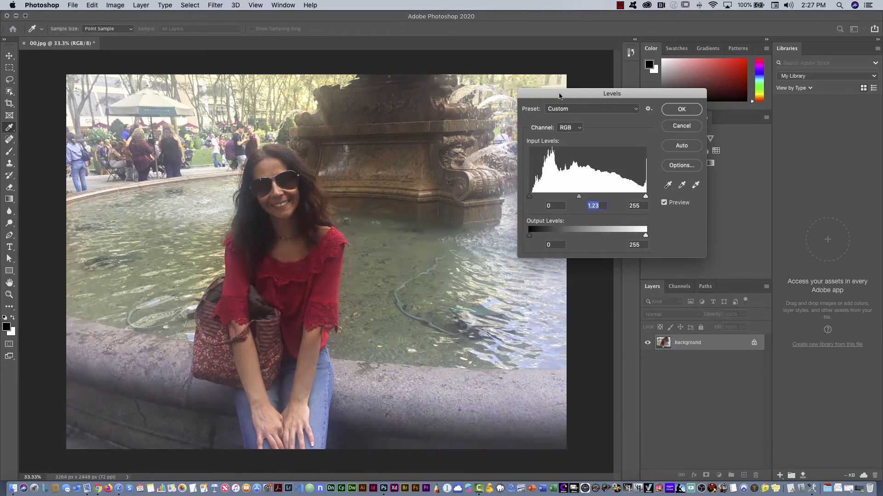
{"action": "left_click_drag", "start_coordinate": [561, 102], "coordinate": [611, 100]}
{"action": "left_click_drag", "start_coordinate": [628, 194], "coordinate": [624, 197]}
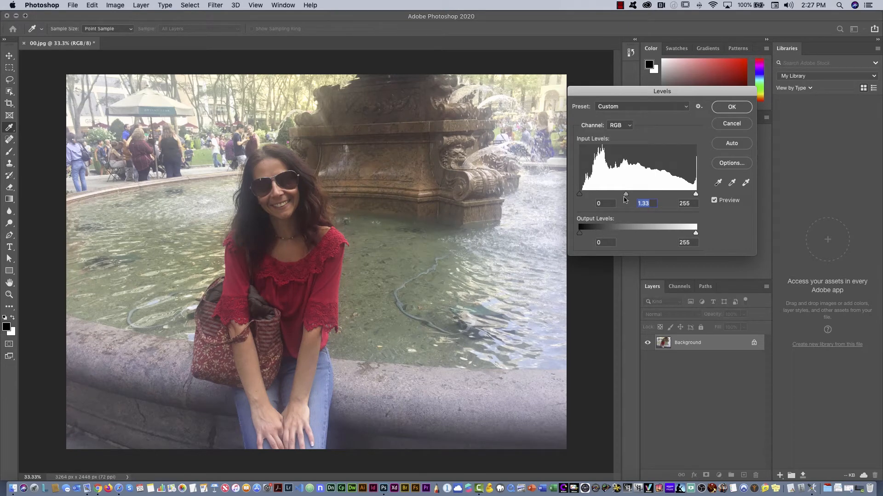
{"action": "left_click_drag", "start_coordinate": [626, 195], "coordinate": [628, 195]}
{"action": "left_click", "coordinate": [730, 107]}
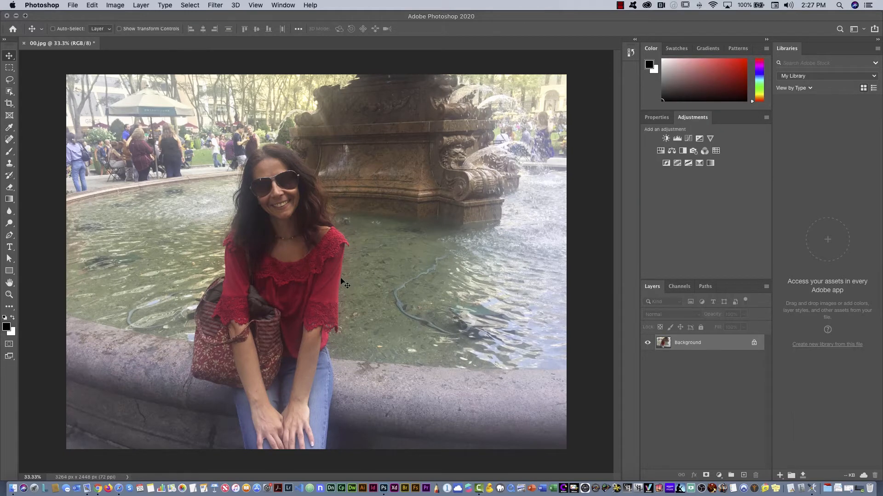
Start a Curves adjustment on the RGB channel and lift the shadows with a curve point at input 63, output 79
{"action": "left_click", "coordinate": [118, 5]}
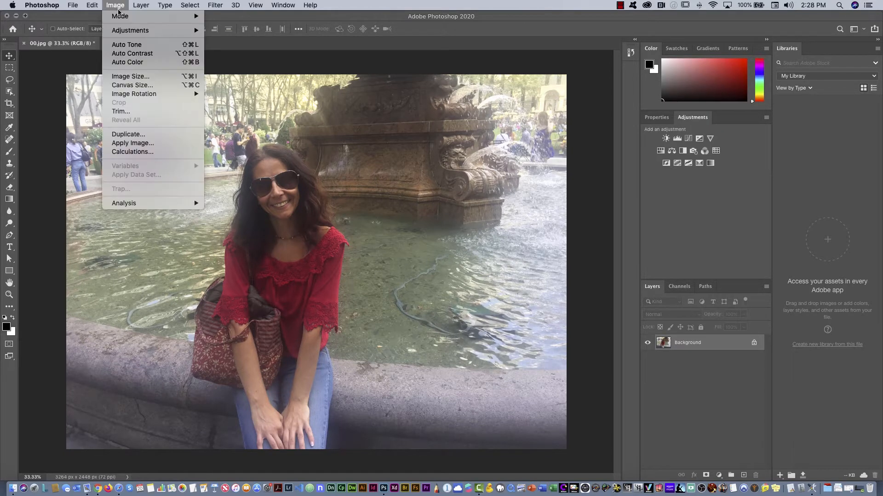
{"action": "mouse_move", "coordinate": [125, 31]}
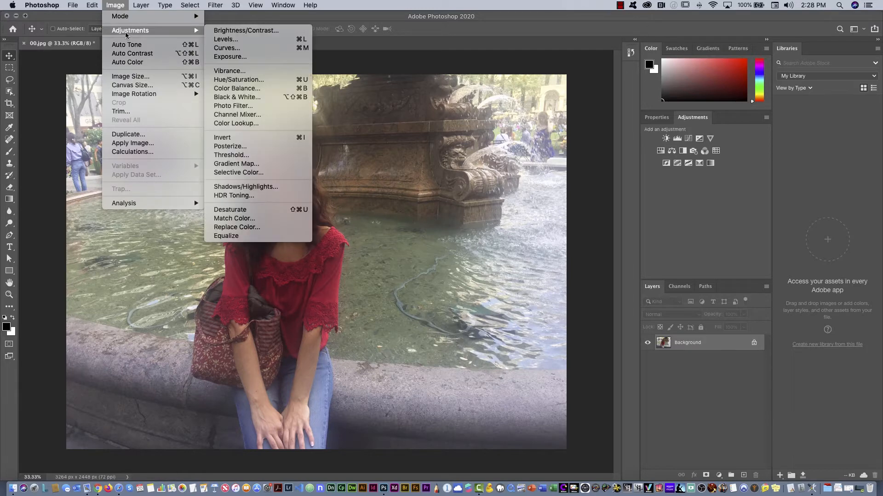
{"action": "left_click", "coordinate": [253, 49]}
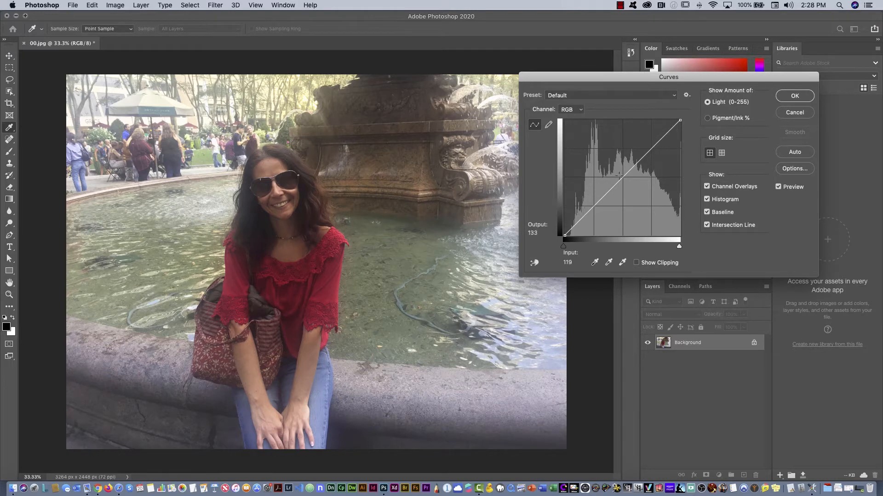
{"action": "left_click_drag", "start_coordinate": [623, 177], "coordinate": [621, 175]}
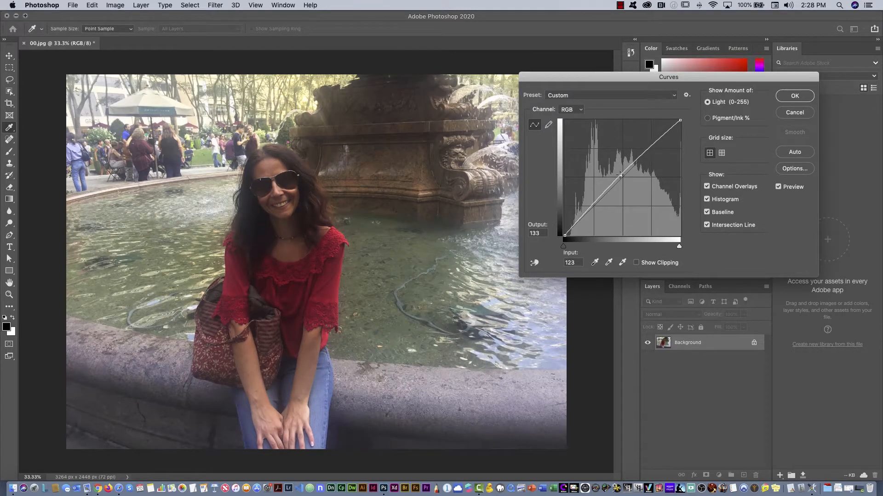
{"action": "left_click_drag", "start_coordinate": [582, 78], "coordinate": [630, 153]}
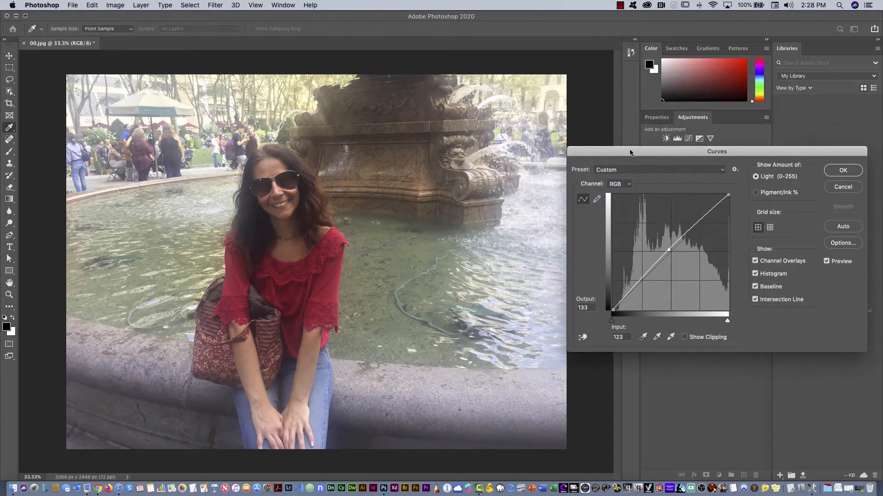
{"action": "left_click_drag", "start_coordinate": [669, 250], "coordinate": [642, 278]}
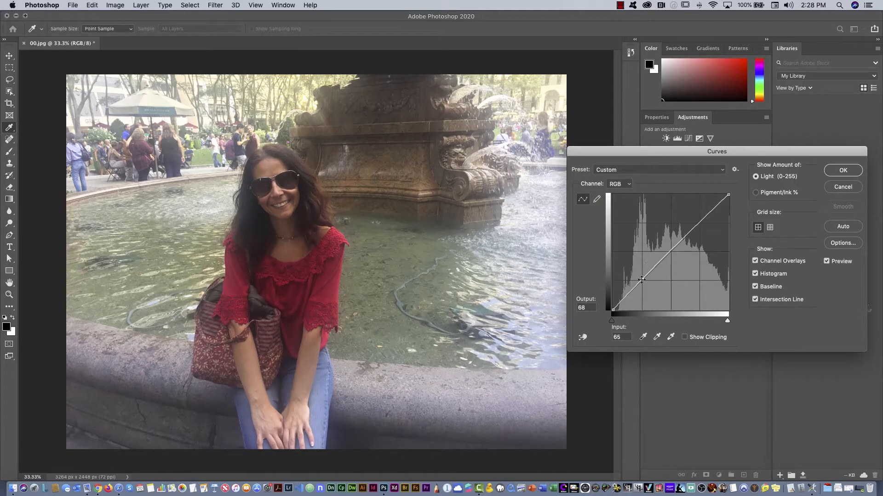
{"action": "left_click_drag", "start_coordinate": [641, 279], "coordinate": [641, 274]}
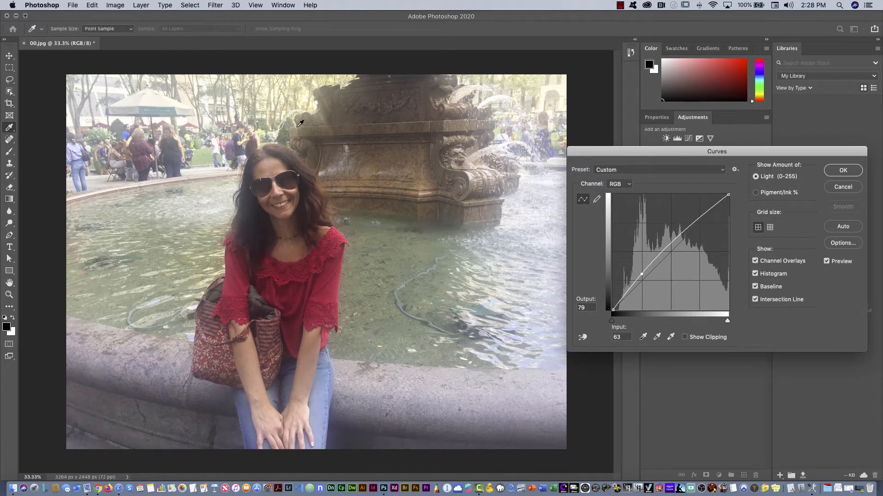
Hold the highlights back to the baseline with a curve point at about input 193, output 192, and apply the Curves adjustment
{"action": "left_click", "coordinate": [699, 218]}
{"action": "left_click_drag", "start_coordinate": [698, 219], "coordinate": [701, 223]}
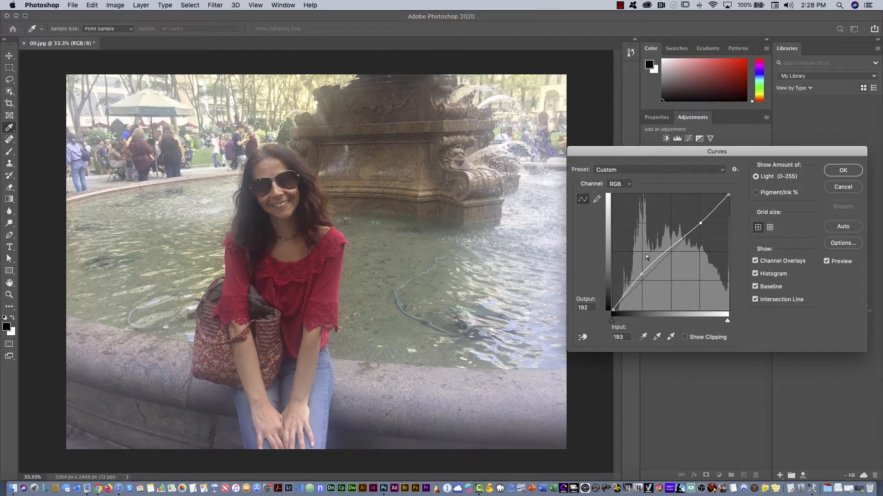
{"action": "left_click", "coordinate": [642, 274]}
{"action": "left_click", "coordinate": [841, 171]}
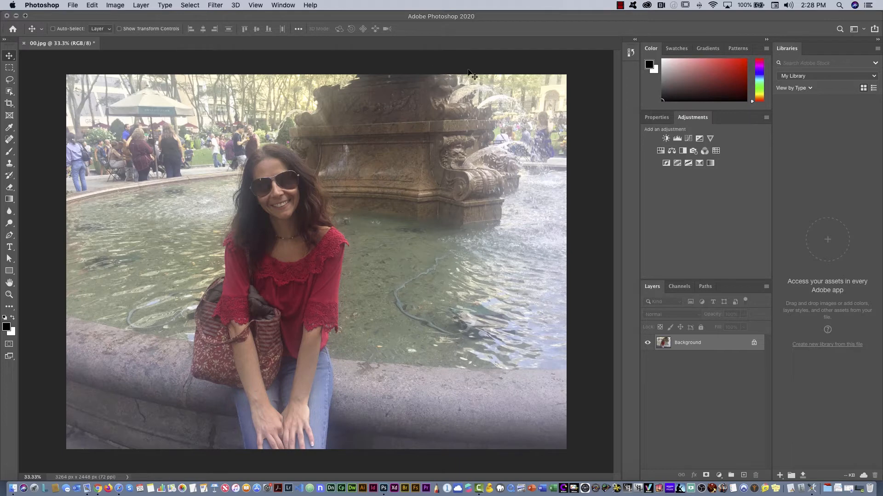
Revert the photo to its original 00.jpg snapshot in the history
{"action": "left_click", "coordinate": [631, 53]}
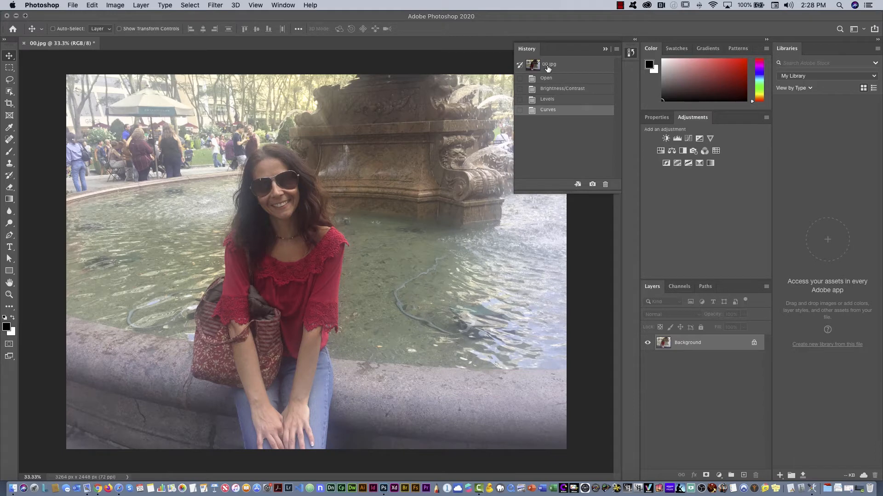
{"action": "left_click", "coordinate": [547, 67]}
{"action": "left_click", "coordinate": [630, 53]}
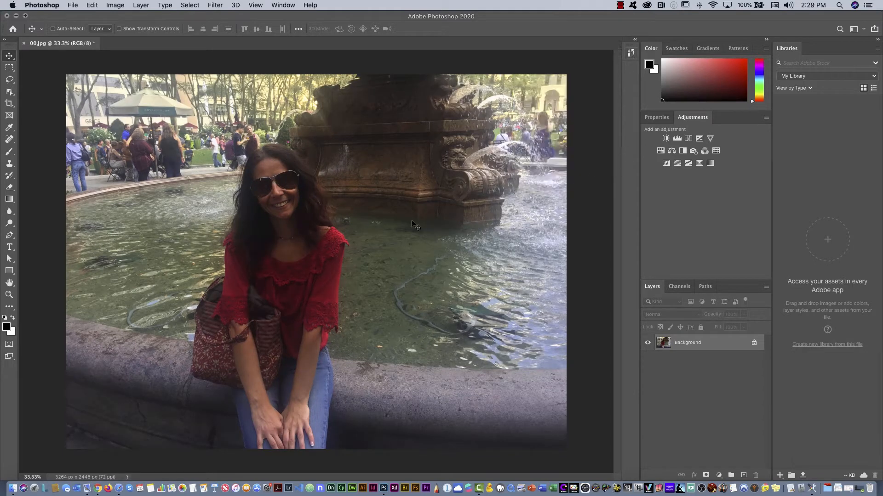
Start a new Curves adjustment on the original photo and lift the shadows with a point at input 65, output 97
{"action": "left_click", "coordinate": [115, 5]}
{"action": "mouse_move", "coordinate": [123, 33]}
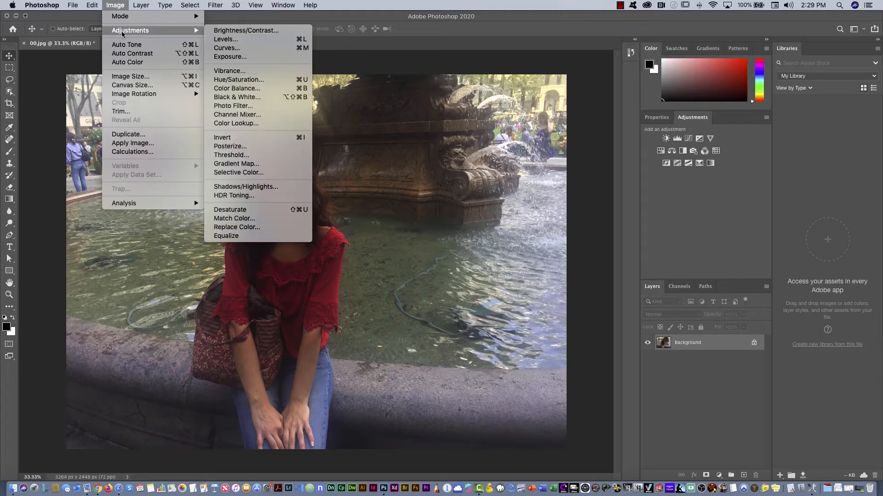
{"action": "left_click", "coordinate": [230, 53]}
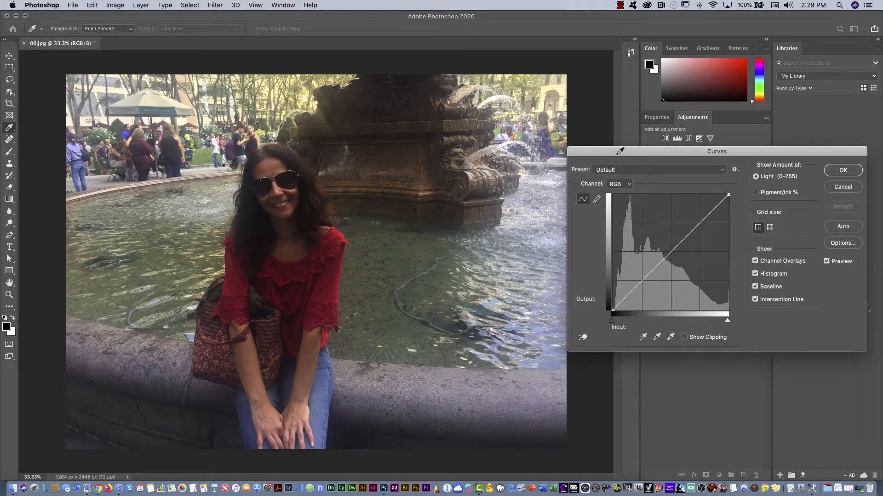
{"action": "left_click_drag", "start_coordinate": [620, 152], "coordinate": [594, 138]}
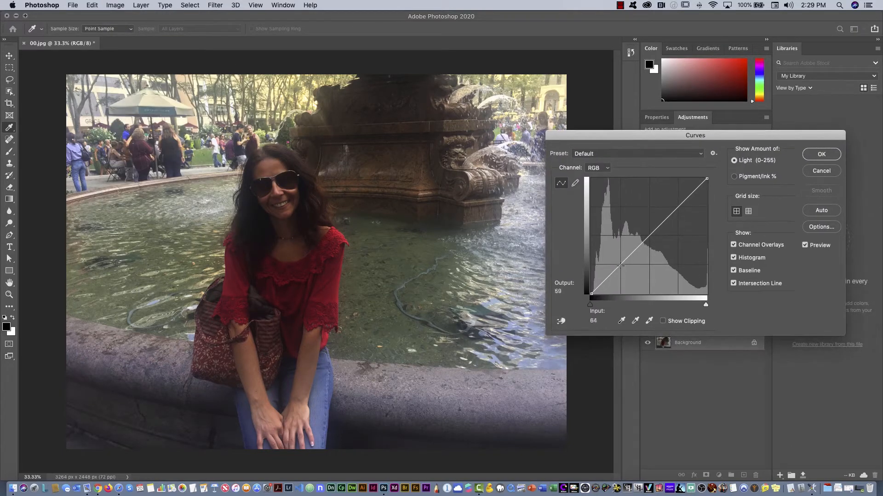
{"action": "left_click_drag", "start_coordinate": [620, 264], "coordinate": [619, 252]}
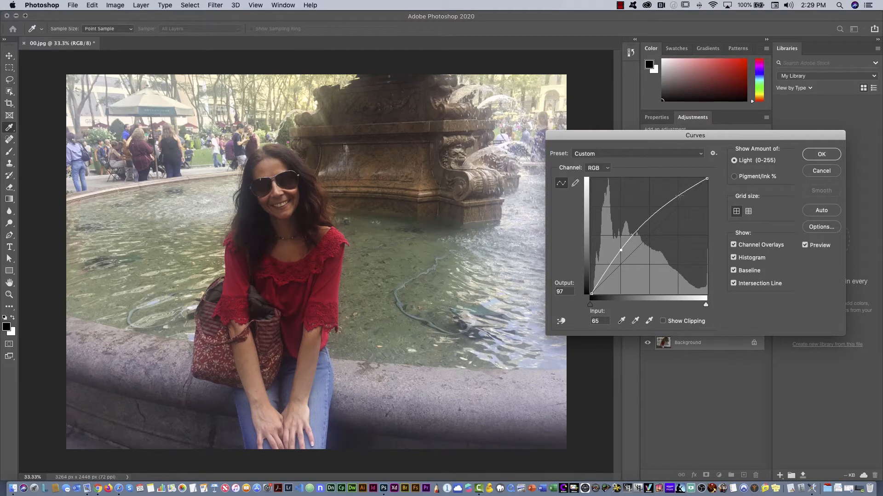
Add a highlight point slightly above the baseline, fine-tune the shadow point to about output 98, and apply the Curves adjustment
{"action": "left_click_drag", "start_coordinate": [679, 196], "coordinate": [681, 216]}
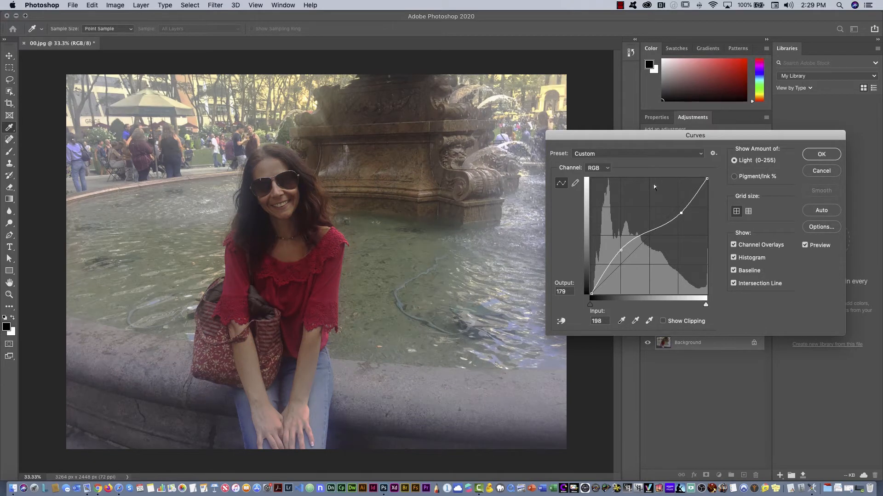
{"action": "left_click_drag", "start_coordinate": [681, 212], "coordinate": [678, 201]}
{"action": "left_click_drag", "start_coordinate": [620, 250], "coordinate": [621, 250]}
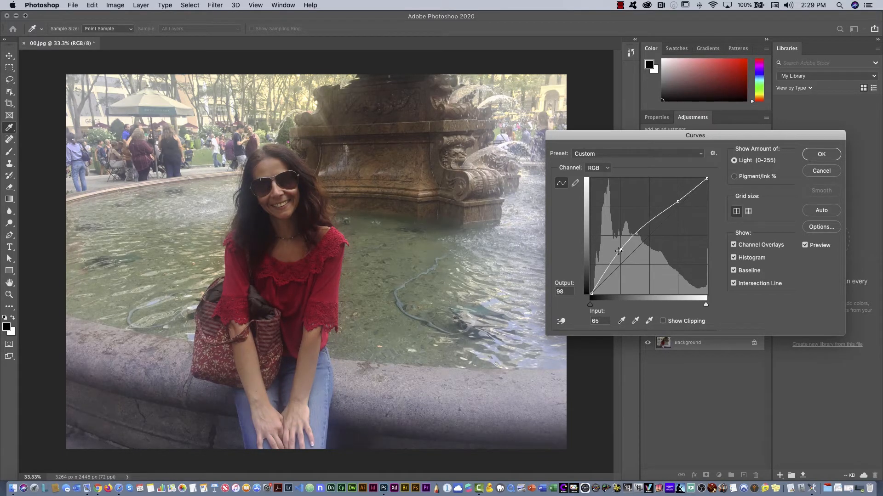
{"action": "left_click", "coordinate": [814, 156]}
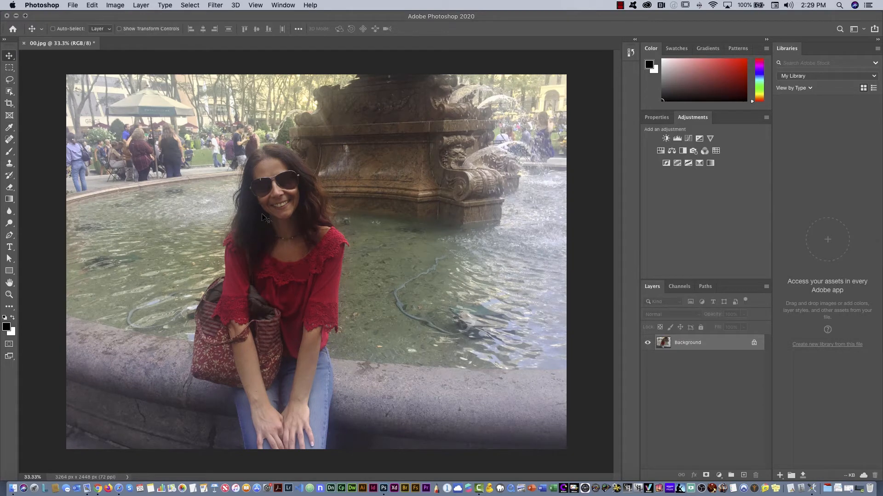
Apply a small Brightness/Contrast adjustment to the photo, lowering the brightness slightly
{"action": "left_click", "coordinate": [118, 6]}
{"action": "mouse_move", "coordinate": [146, 31]}
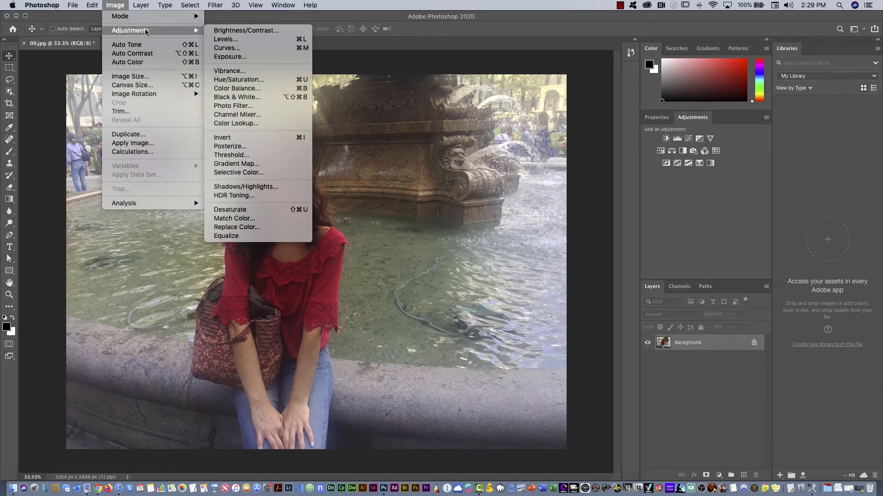
{"action": "left_click", "coordinate": [243, 30]}
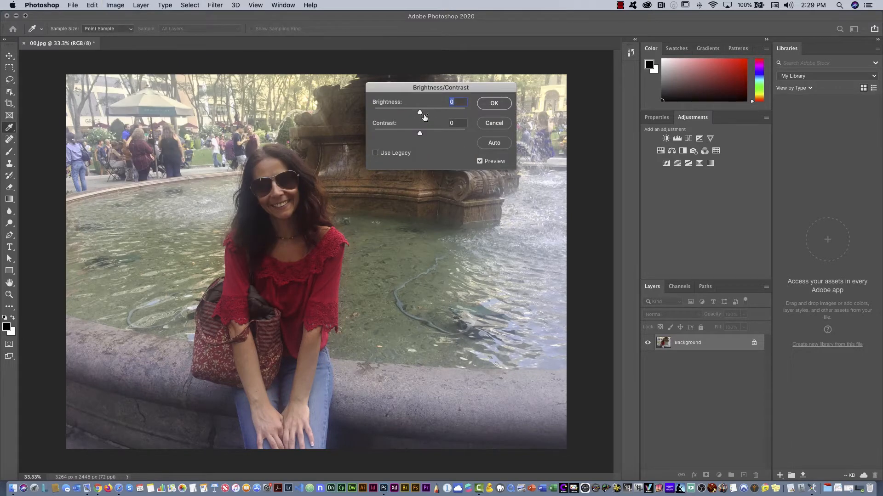
{"action": "mouse_move", "coordinate": [421, 113]}
{"action": "left_mouse_down"}
{"action": "mouse_move", "coordinate": [415, 135]}
{"action": "mouse_move", "coordinate": [424, 135]}
{"action": "mouse_move", "coordinate": [417, 114]}
{"action": "left_mouse_up"}
{"action": "left_click", "coordinate": [494, 103]}
{"action": "key", "text": "v"}
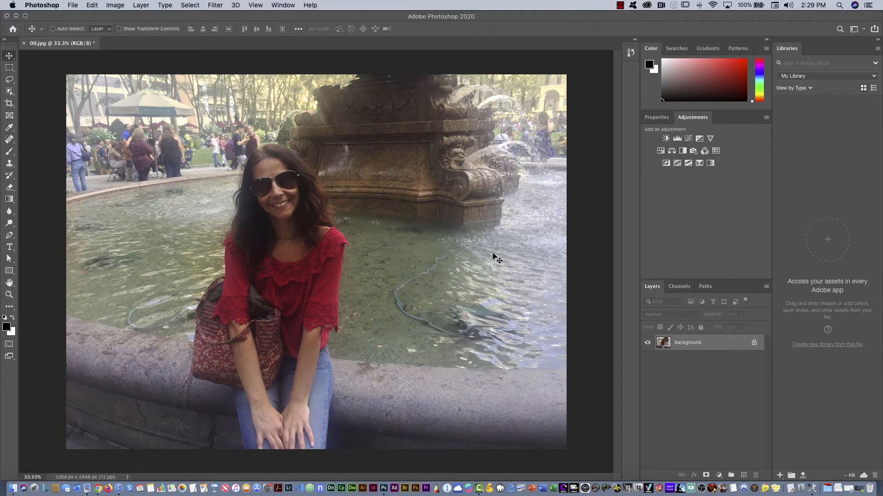
Compare the original 00.jpg snapshot with the final Brightness/Contrast state in the history
{"action": "left_click", "coordinate": [630, 54]}
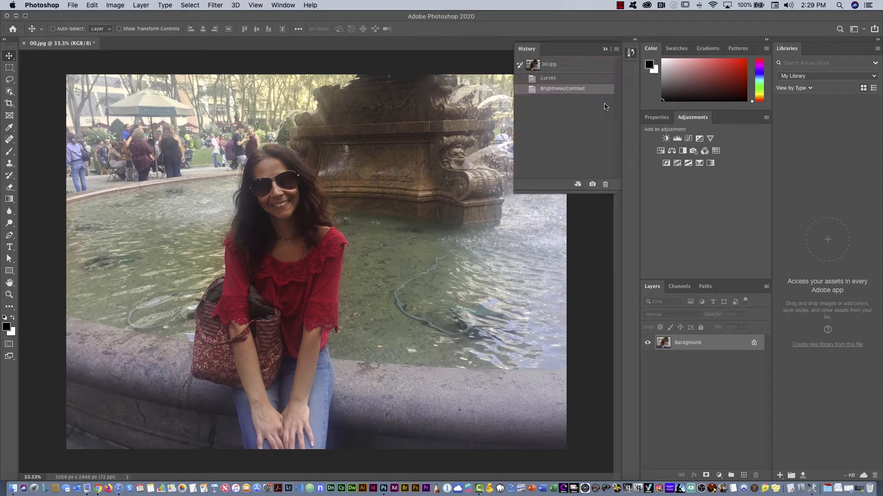
{"action": "left_click", "coordinate": [551, 68]}
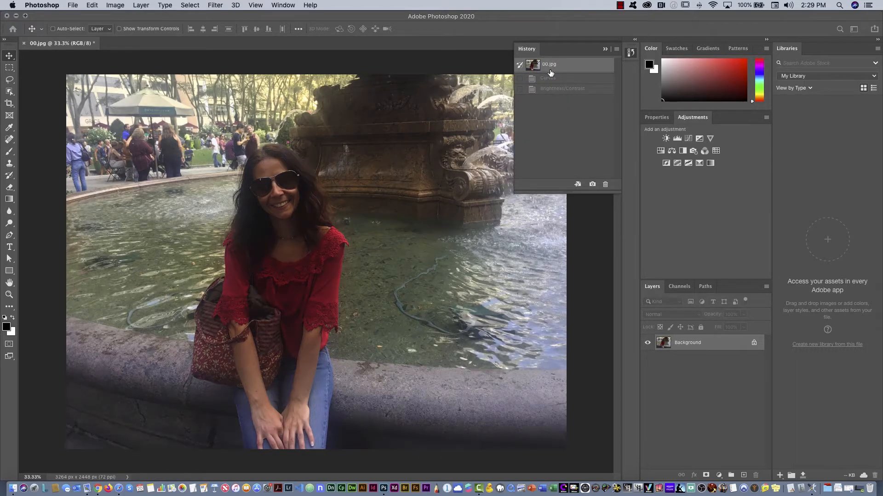
{"action": "left_click", "coordinate": [553, 89]}
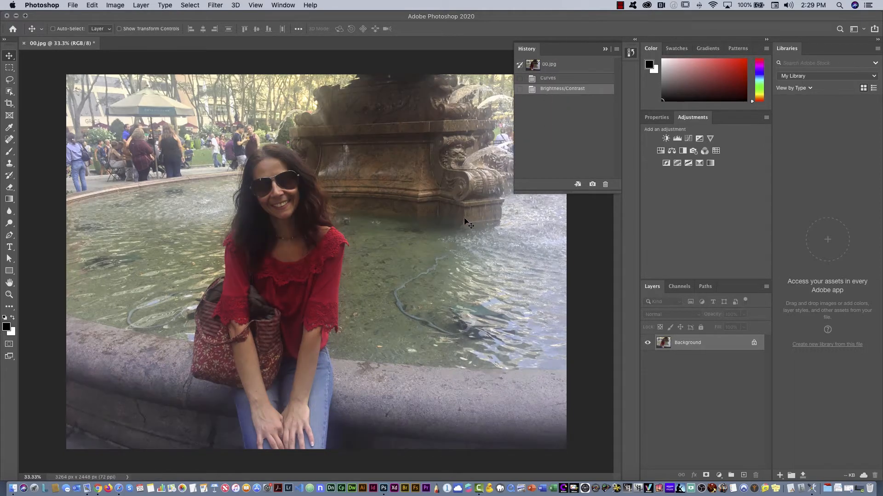
Hide the history list, save the edits to 00.jpg, and close the document to get back to the desktop
{"action": "left_click", "coordinate": [605, 48]}
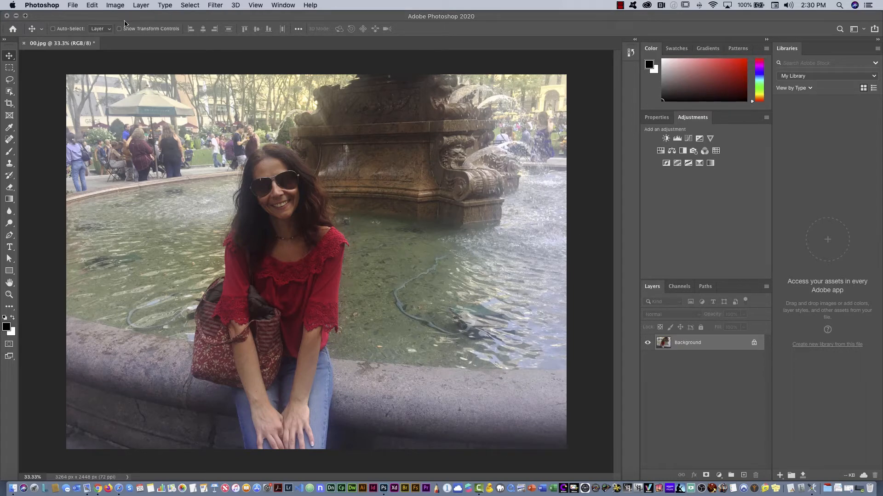
{"action": "left_click", "coordinate": [73, 5]}
{"action": "left_click", "coordinate": [24, 45]}
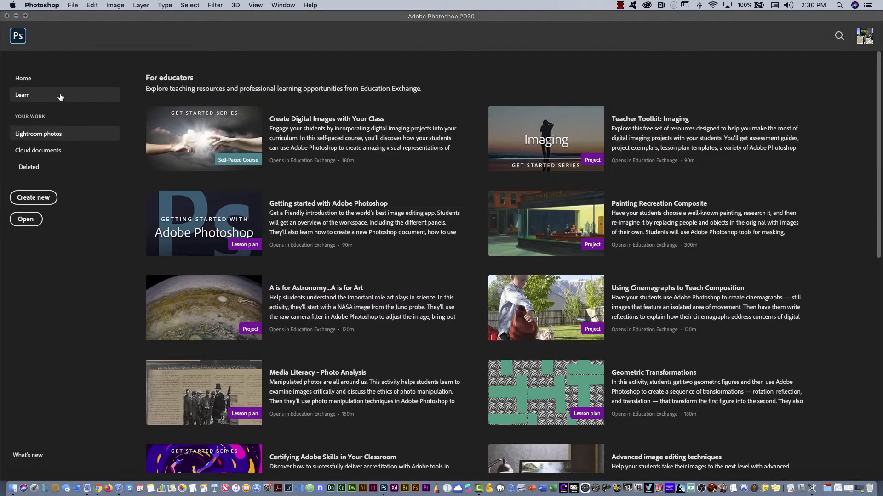
{"action": "left_click", "coordinate": [15, 16]}
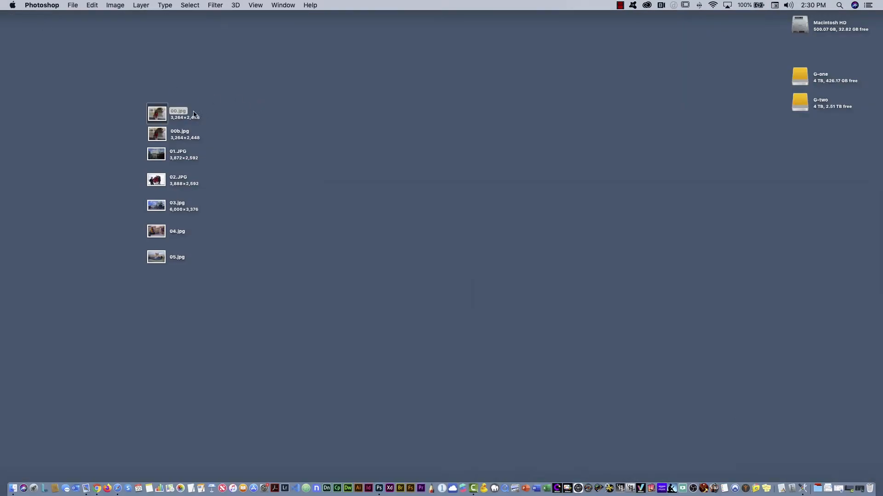
Reopen 00.jpg from the desktop and check which edit states its history still holds
{"action": "double_click", "coordinate": [158, 116]}
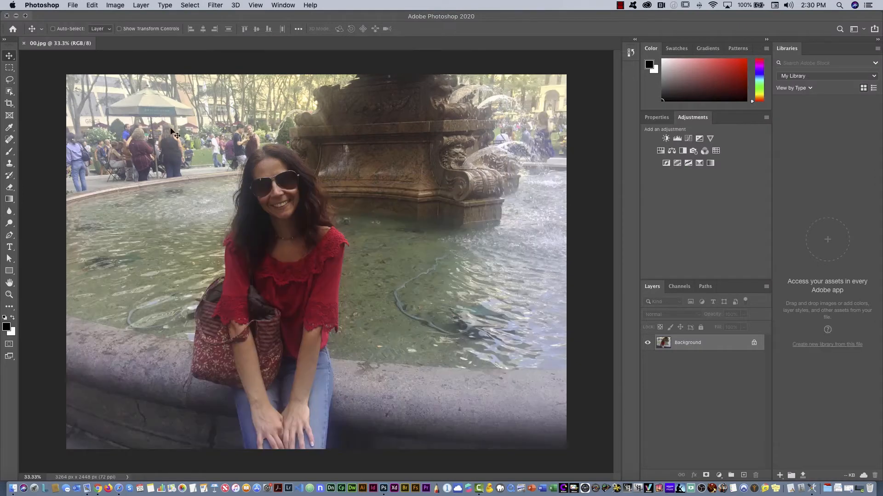
{"action": "left_click", "coordinate": [629, 53]}
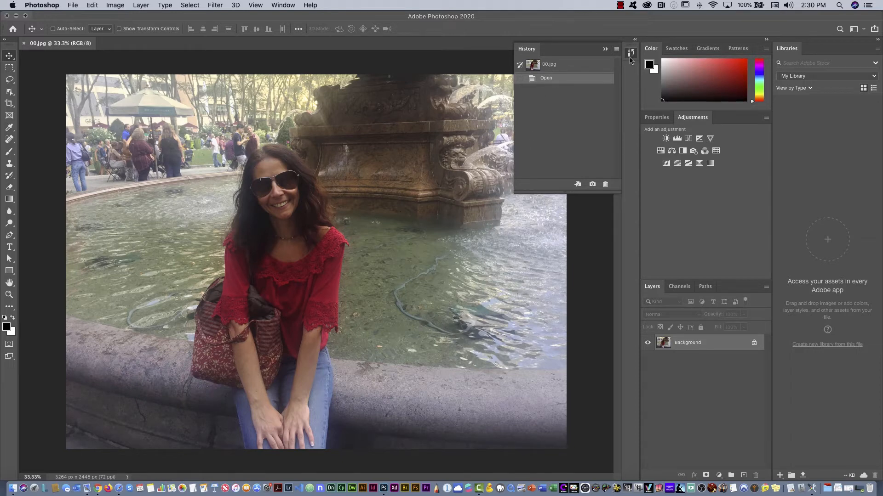
{"action": "left_click", "coordinate": [631, 53]}
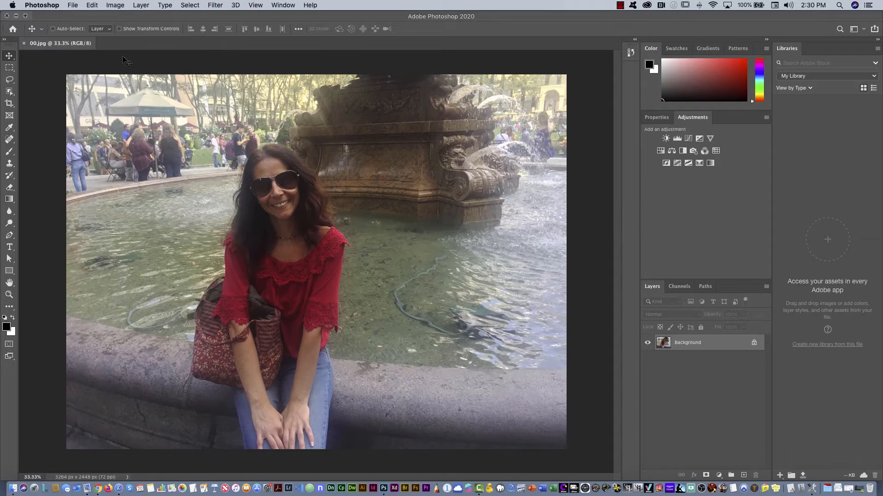
Close 00.jpg and open the unedited photo 00b.jpg from the desktop
{"action": "left_click", "coordinate": [24, 44]}
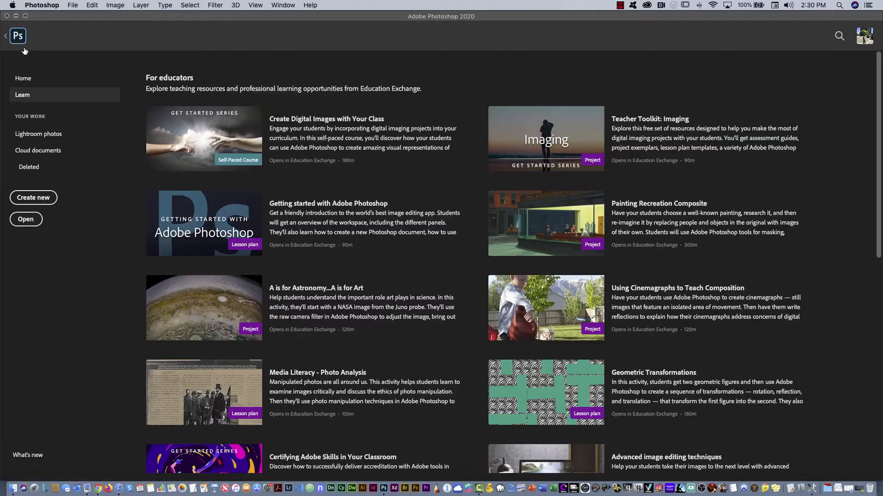
{"action": "left_click", "coordinate": [16, 15]}
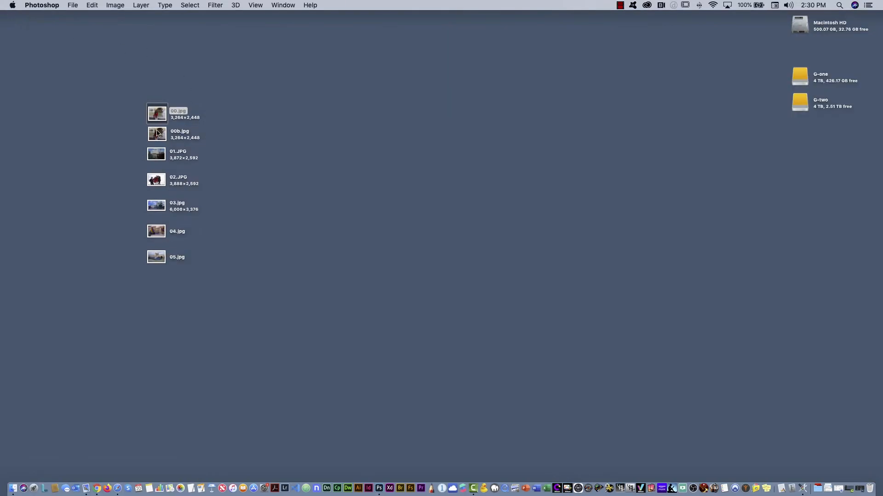
{"action": "left_click_drag", "start_coordinate": [159, 133], "coordinate": [168, 134]}
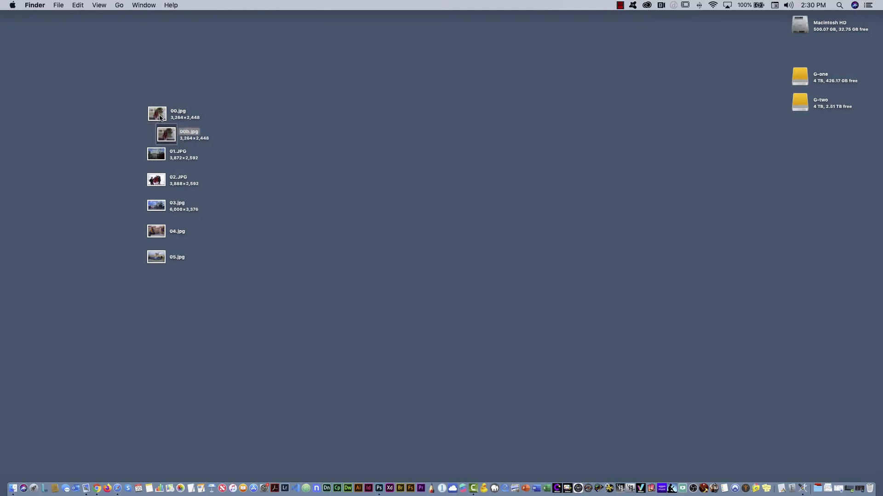
{"action": "double_click", "coordinate": [168, 137]}
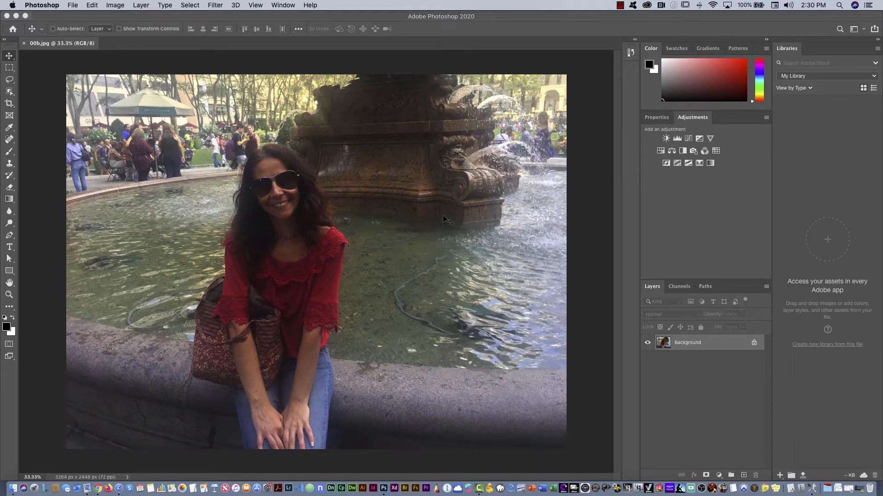
{"action": "left_click", "coordinate": [114, 6]}
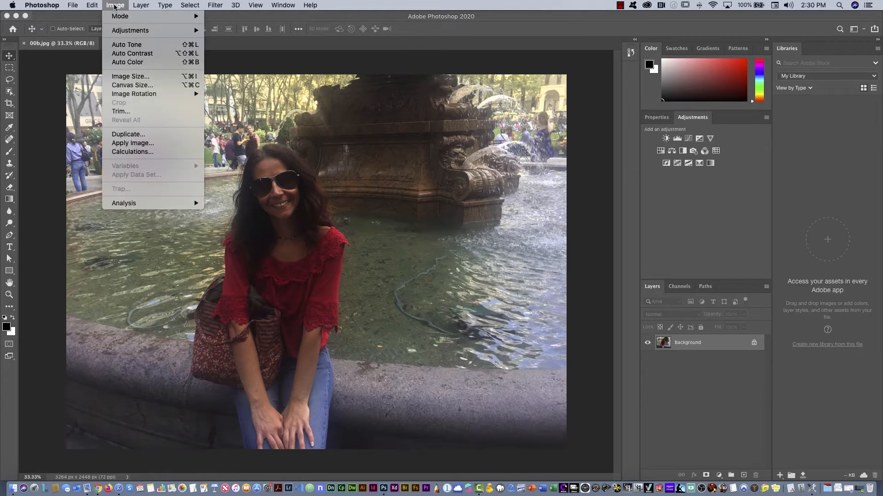
{"action": "mouse_move", "coordinate": [131, 32]}
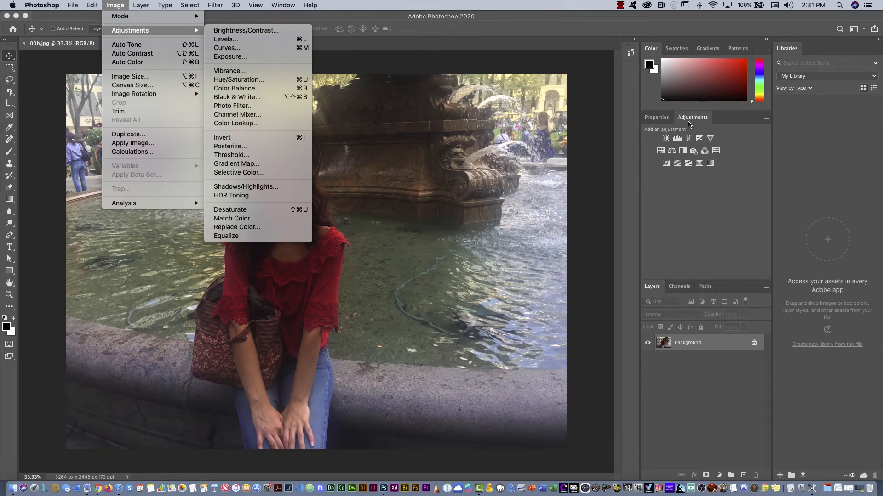
{"action": "left_click", "coordinate": [689, 203]}
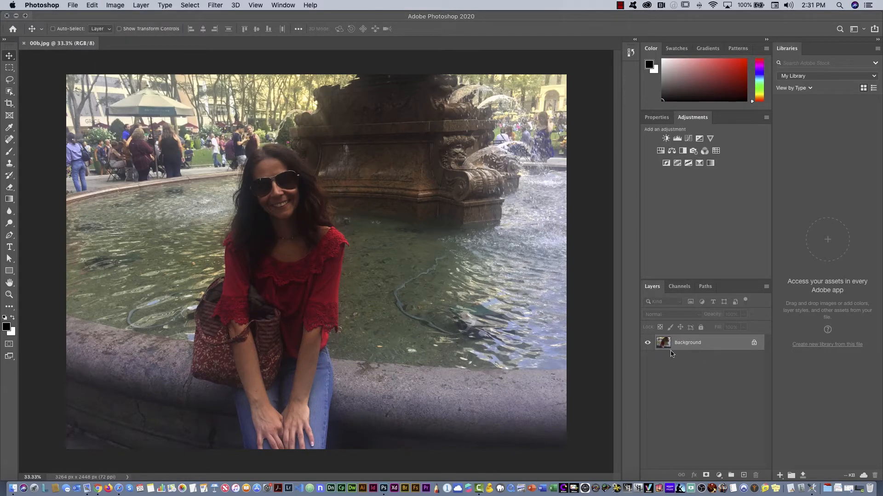
Add a Brightness/Contrast adjustment layer above the Background, with brightness 47 and contrast -5
{"action": "left_click", "coordinate": [666, 139]}
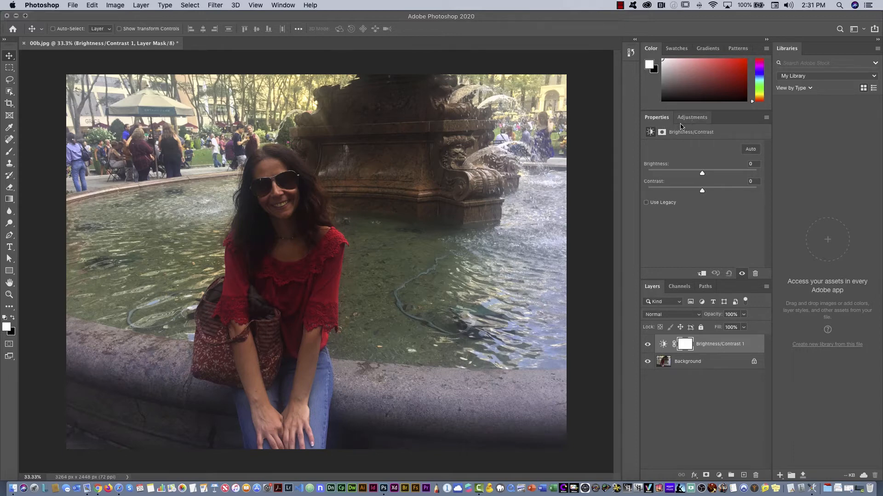
{"action": "left_click_drag", "start_coordinate": [702, 175], "coordinate": [696, 195]}
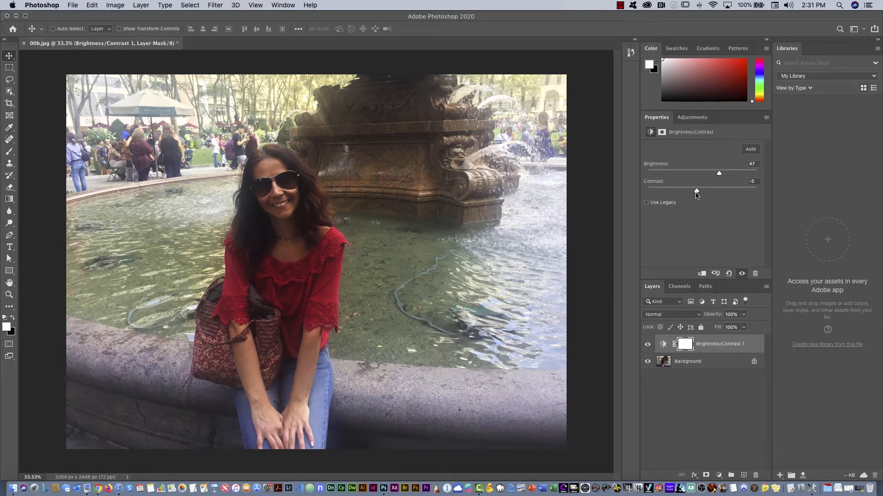
Add a Curves adjustment layer and lift the shadows by raising a point in the lower part of the RGB curve
{"action": "left_click", "coordinate": [689, 122]}
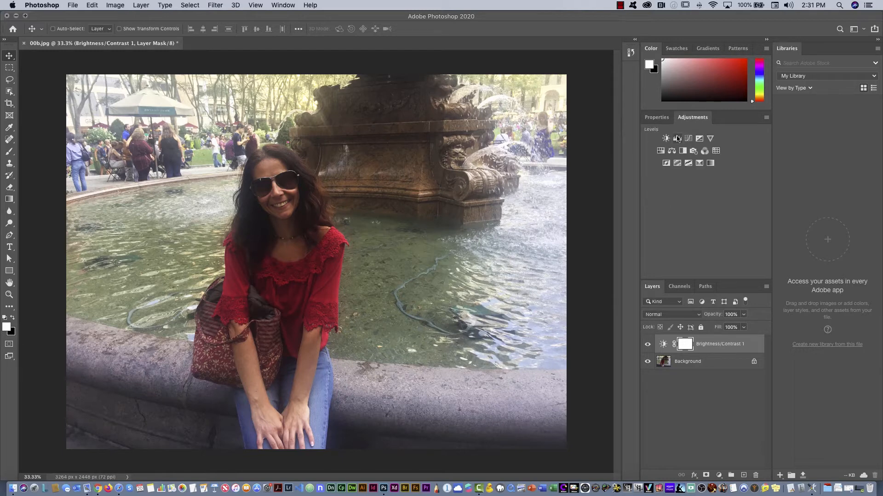
{"action": "left_click", "coordinate": [688, 139]}
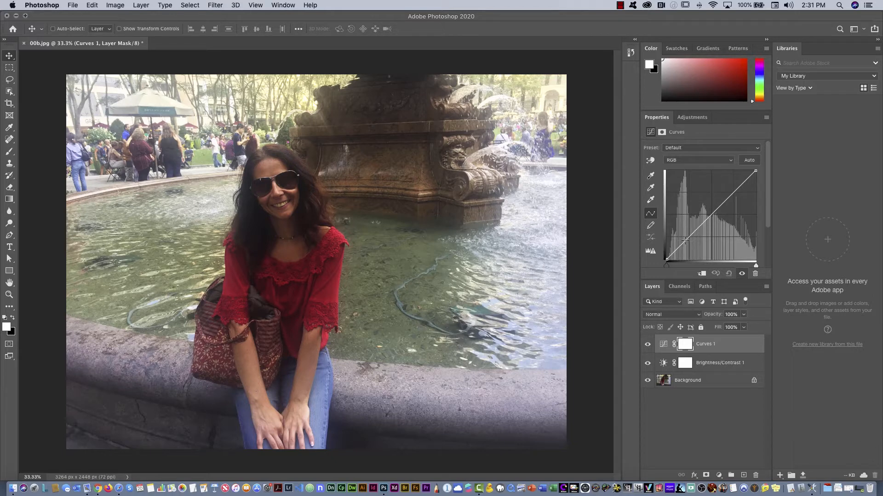
{"action": "left_click_drag", "start_coordinate": [684, 240], "coordinate": [685, 233]}
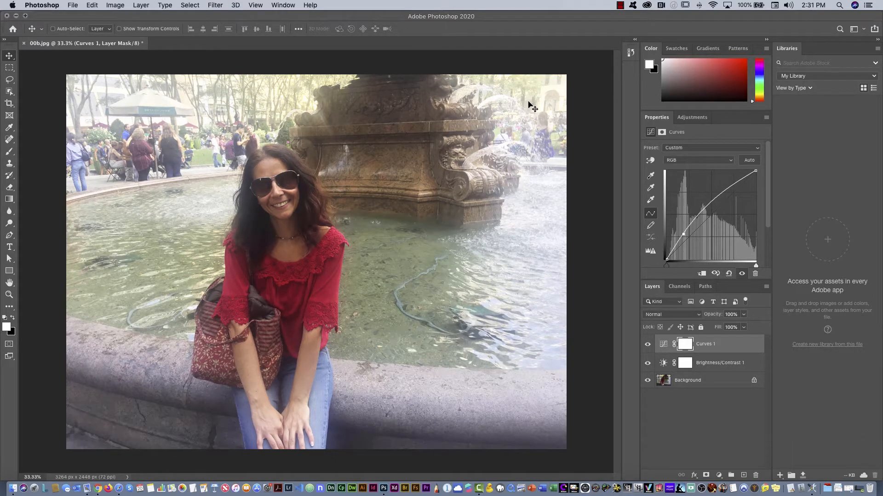
Lower the brightness of the existing Brightness/Contrast adjustment layer to 5
{"action": "left_click", "coordinate": [663, 365]}
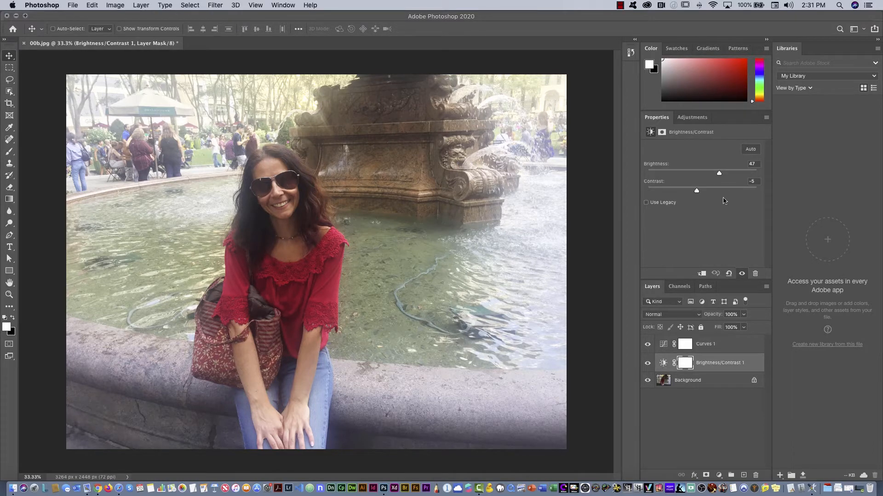
{"action": "left_click_drag", "start_coordinate": [719, 176], "coordinate": [708, 175]}
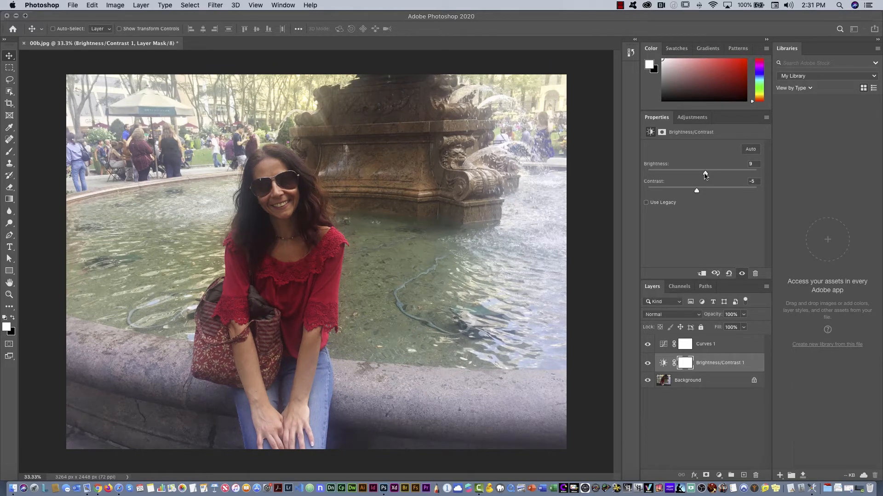
Hide and show both adjustment layers to compare with the original, and set the Brightness/Contrast layer's brightness to 3
{"action": "left_click", "coordinate": [648, 344]}
{"action": "left_click", "coordinate": [648, 363]}
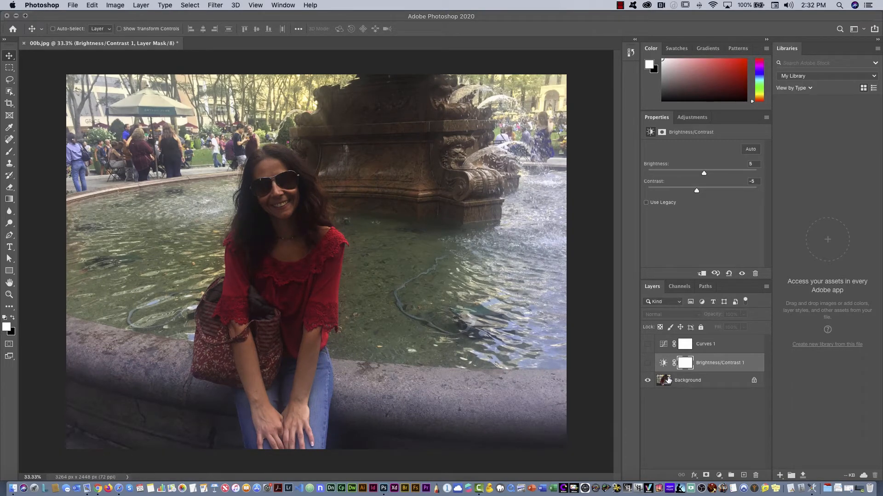
{"action": "left_click_drag", "start_coordinate": [648, 363], "coordinate": [648, 344]}
{"action": "left_click_drag", "start_coordinate": [702, 176], "coordinate": [702, 176]}
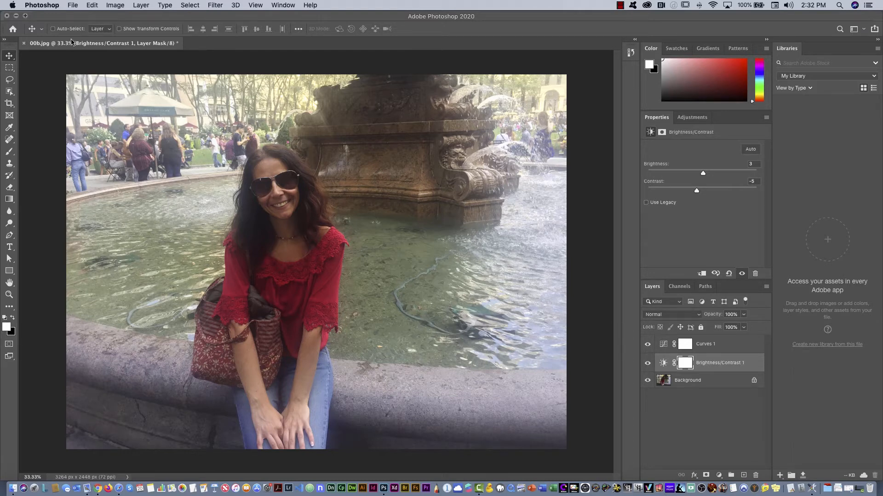
Start saving the layered photo, choosing to save it on the computer instead of to cloud documents
{"action": "left_click", "coordinate": [73, 6]}
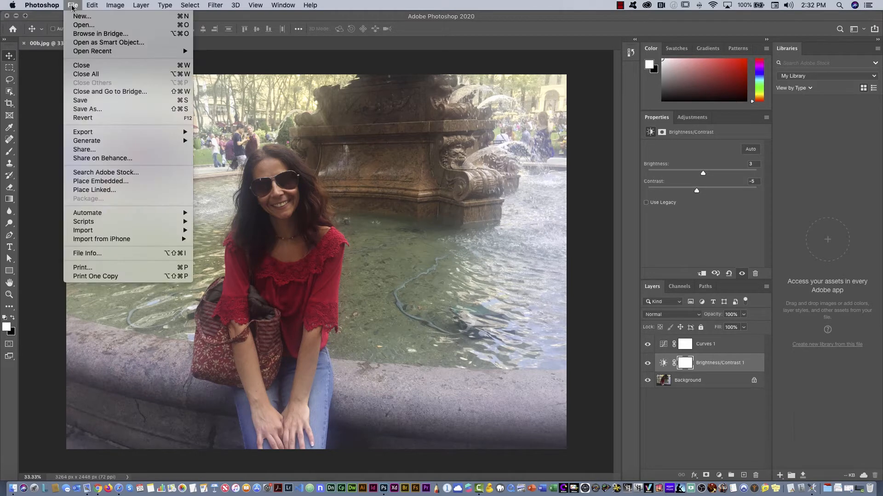
{"action": "left_click", "coordinate": [91, 100]}
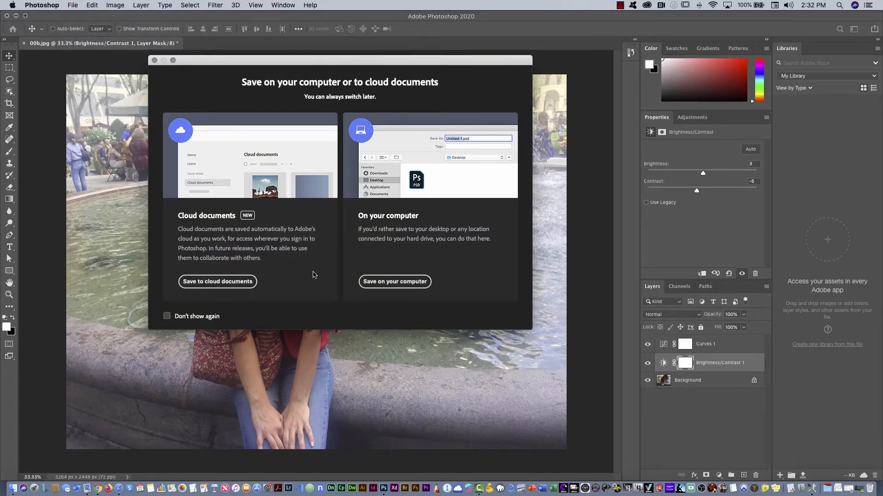
{"action": "left_click", "coordinate": [395, 281]}
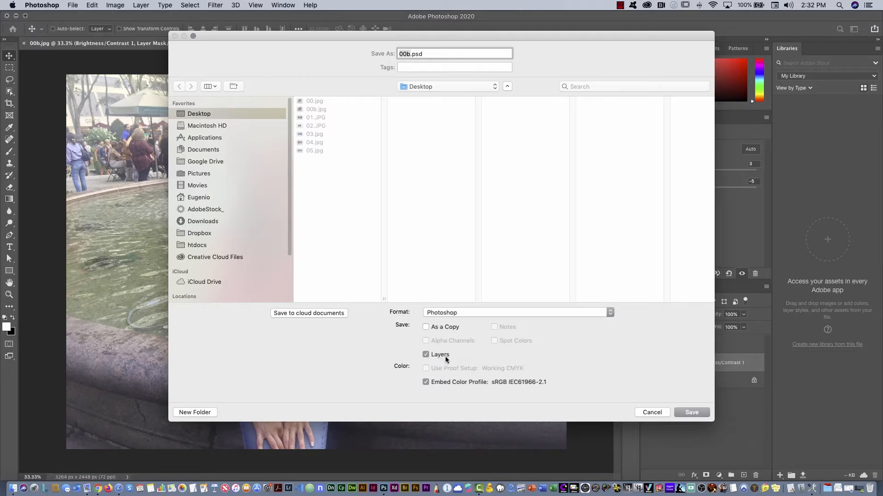
Try JPEG as the file format for the save, and return to the Photoshop format
{"action": "left_click", "coordinate": [482, 314]}
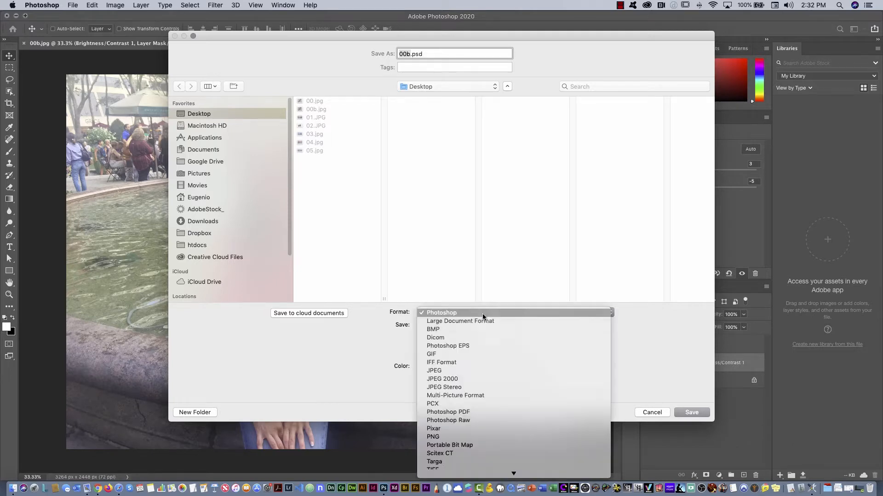
{"action": "left_click", "coordinate": [478, 370]}
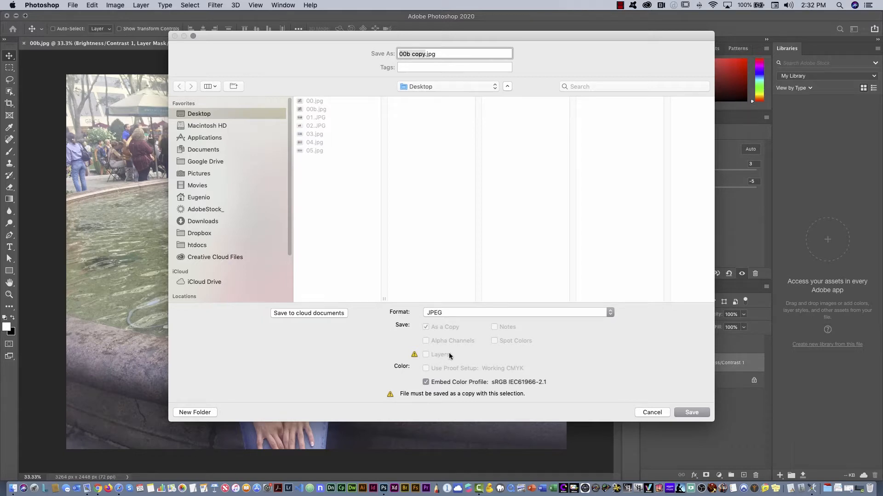
{"action": "left_click", "coordinate": [442, 313]}
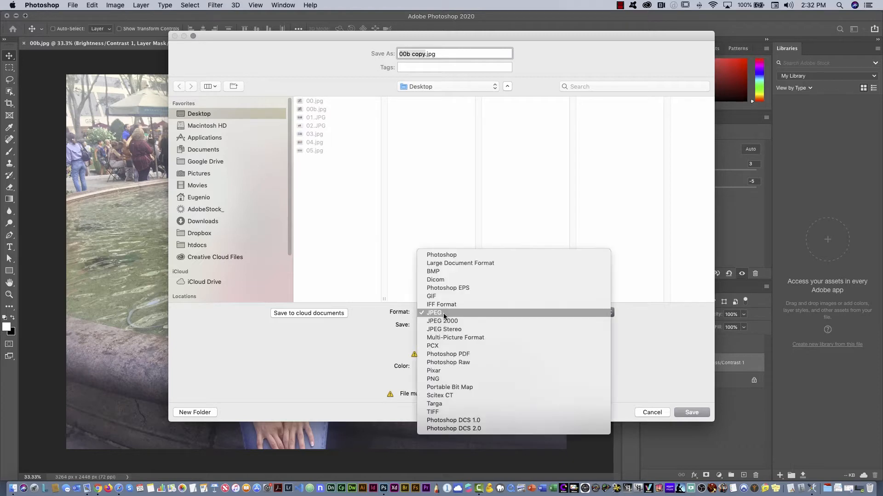
{"action": "left_click", "coordinate": [452, 256]}
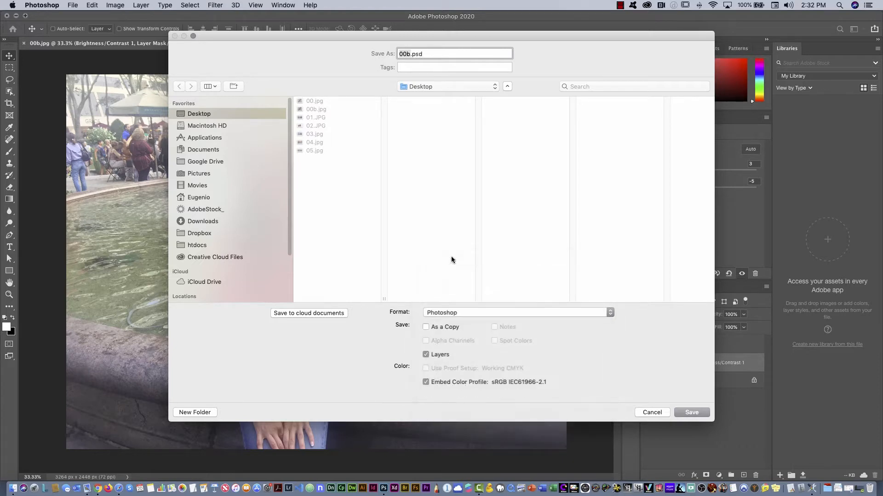
Save the file to the Desktop as 00b.psd with its layers kept, accepting the format options
{"action": "left_click", "coordinate": [692, 412]}
{"action": "left_click", "coordinate": [439, 178]}
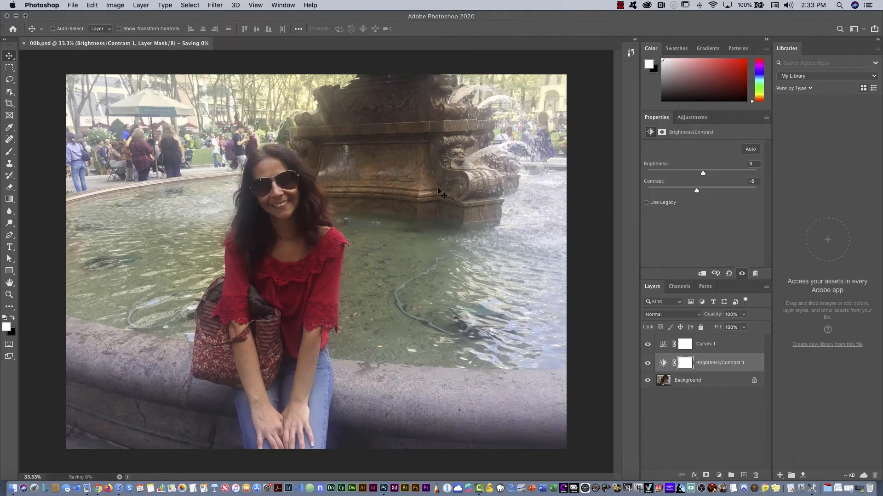
Close the saved document and move 00b.psd next to 00b.jpg on the desktop
{"action": "left_click", "coordinate": [24, 43]}
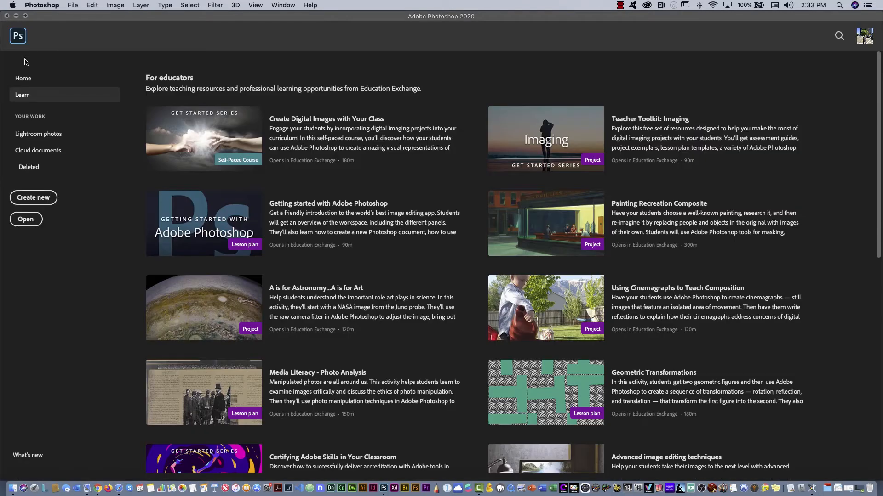
{"action": "left_click", "coordinate": [7, 16]}
{"action": "left_click", "coordinate": [619, 157]}
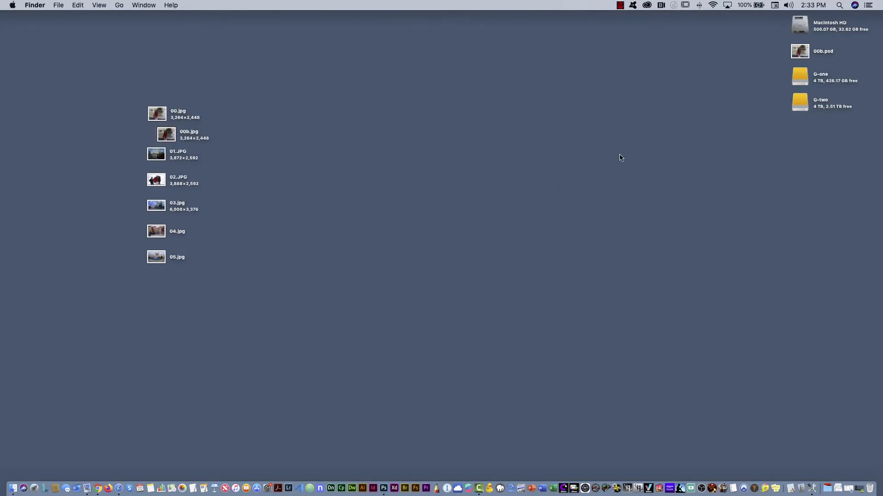
{"action": "left_click_drag", "start_coordinate": [797, 52], "coordinate": [229, 139]}
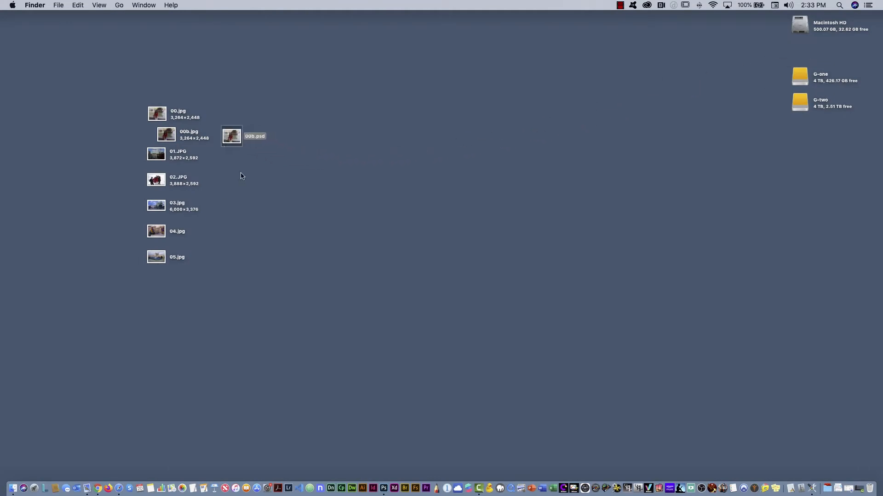
Reopen 00b.psd from the desktop and set its Brightness/Contrast layer's brightness to 21
{"action": "double_click", "coordinate": [232, 139]}
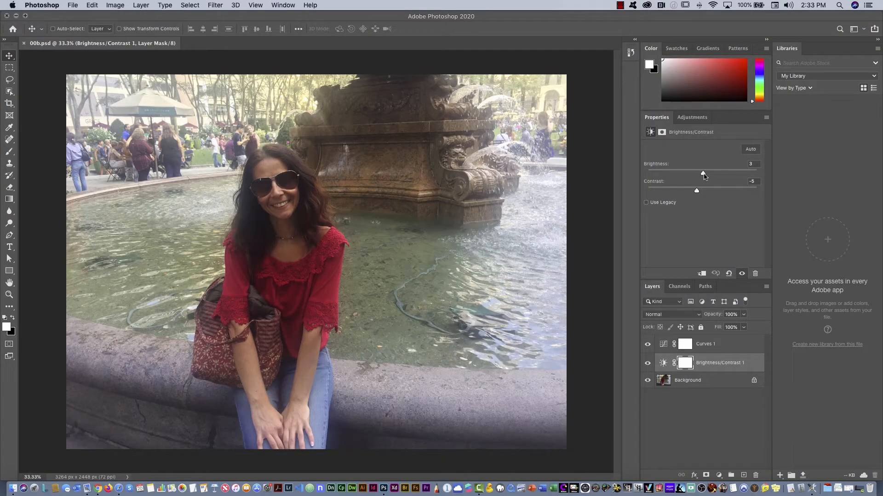
{"action": "left_click_drag", "start_coordinate": [705, 172], "coordinate": [710, 173]}
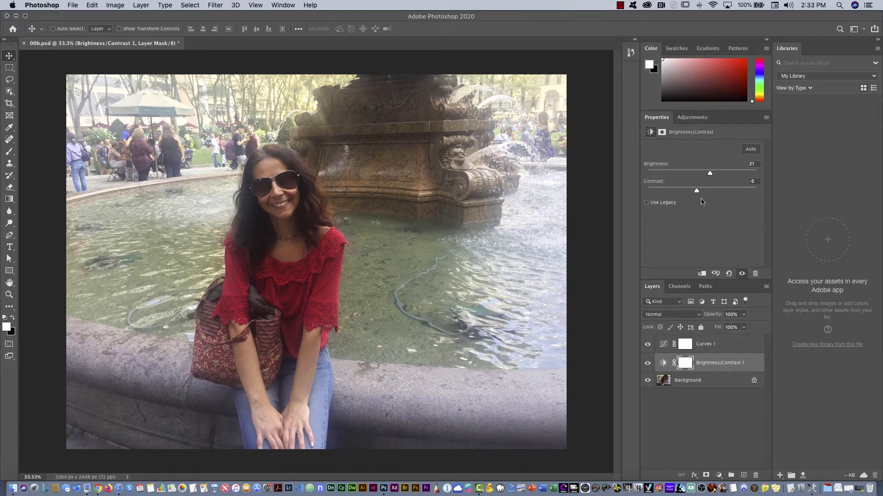
Close 00b.psd with its changes saved, and put the editor window away to return to the desktop
{"action": "left_click", "coordinate": [24, 43]}
{"action": "left_click", "coordinate": [523, 170]}
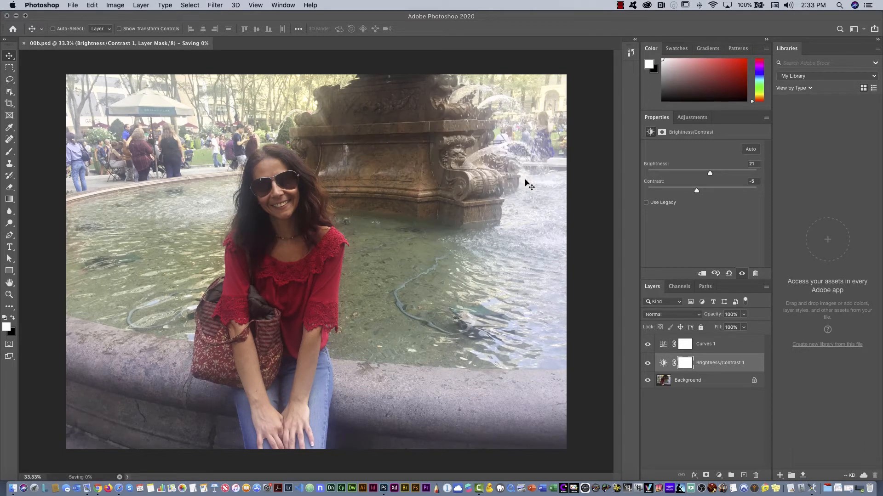
{"action": "left_click", "coordinate": [6, 16]}
{"action": "left_click", "coordinate": [230, 161]}
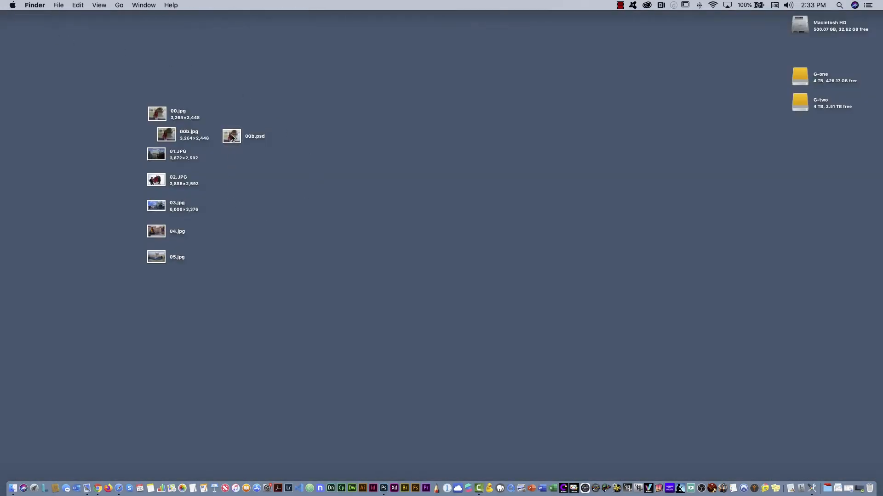
Show the file information of 00b.psd and move its window clear of the desktop files to check the file size
{"action": "left_click", "coordinate": [233, 138]}
{"action": "right_click", "coordinate": [232, 138]}
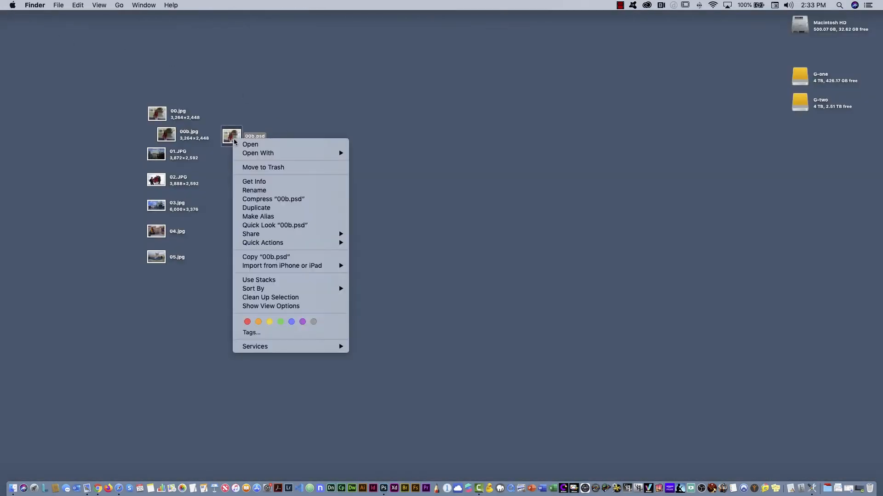
{"action": "left_click", "coordinate": [299, 182]}
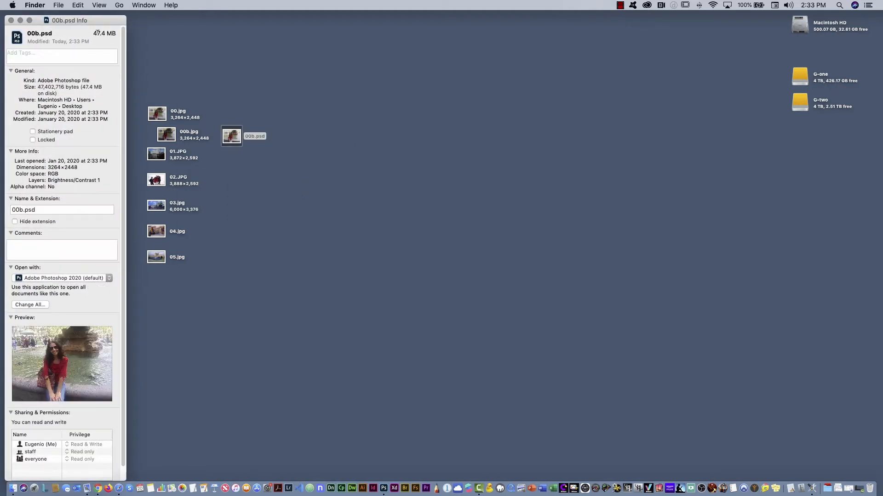
{"action": "left_click_drag", "start_coordinate": [88, 18], "coordinate": [359, 19]}
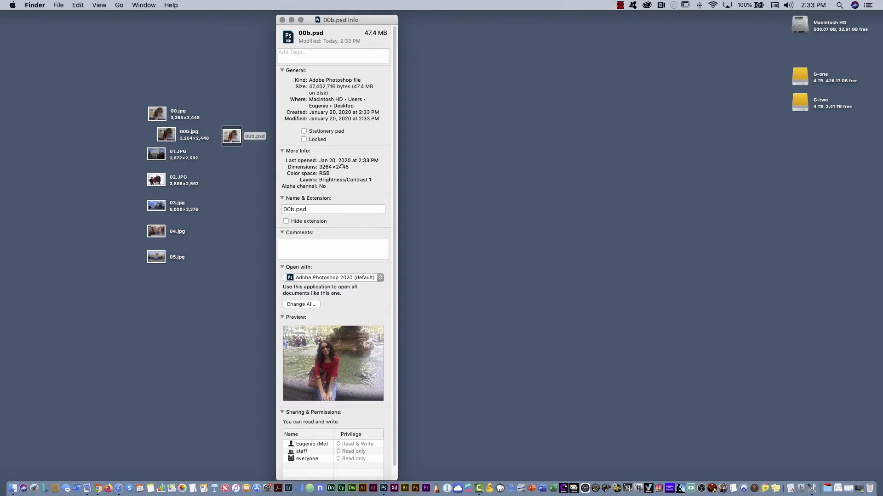
Show the file information of 00b.jpg to compare its size with 00b.psd, and close both info windows
{"action": "left_click", "coordinate": [168, 133]}
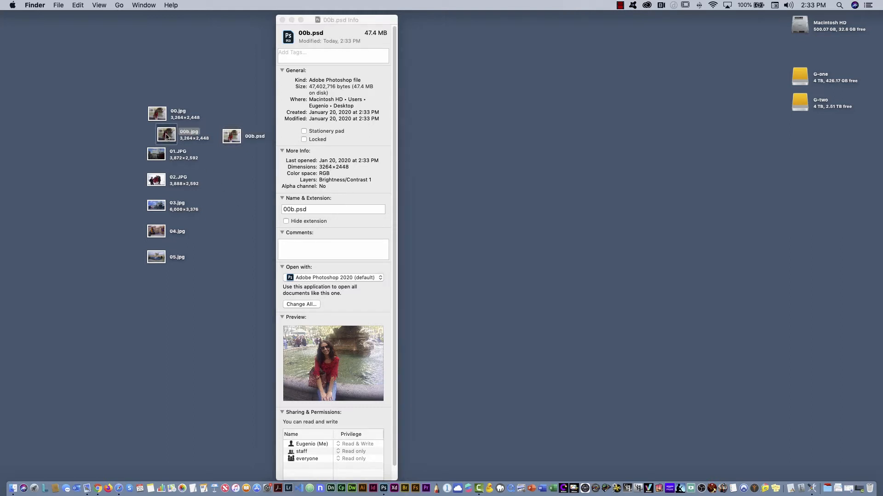
{"action": "right_click", "coordinate": [167, 134]}
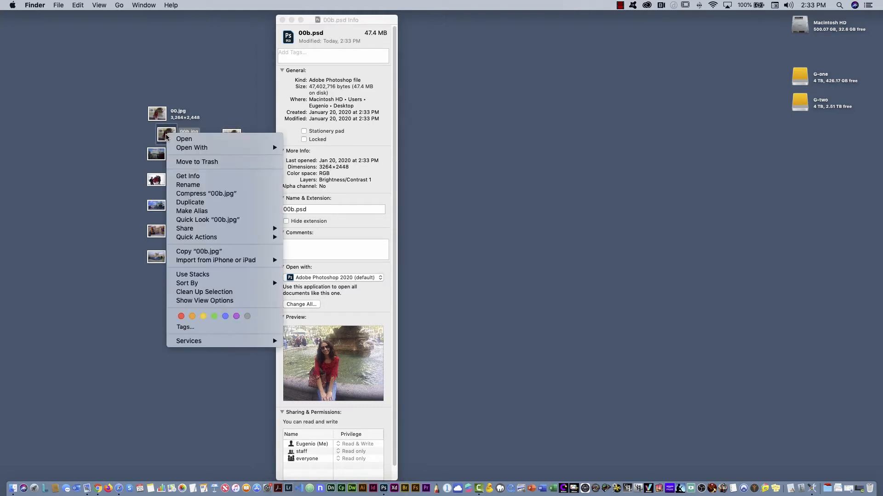
{"action": "left_click", "coordinate": [230, 177]}
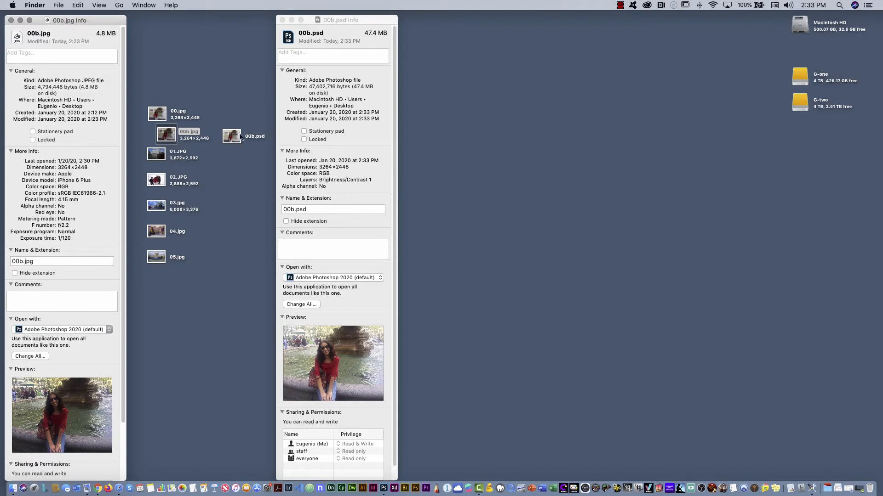
{"action": "left_click", "coordinate": [11, 20]}
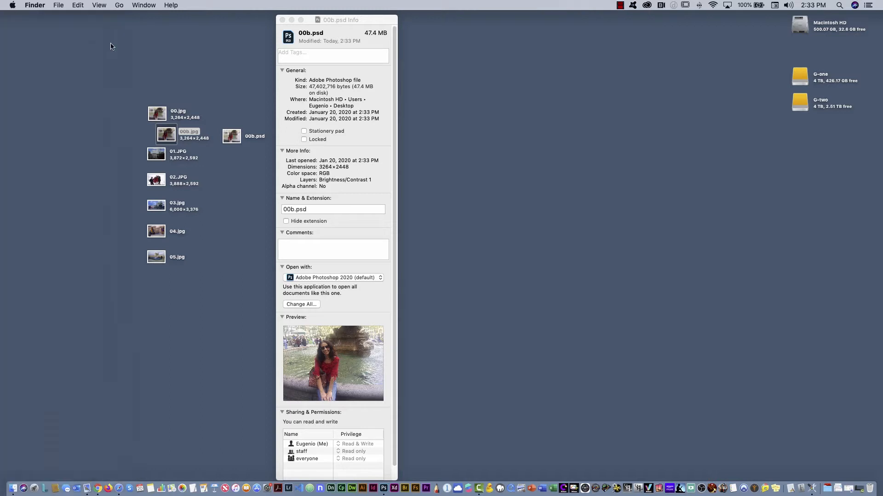
{"action": "left_click", "coordinate": [283, 20]}
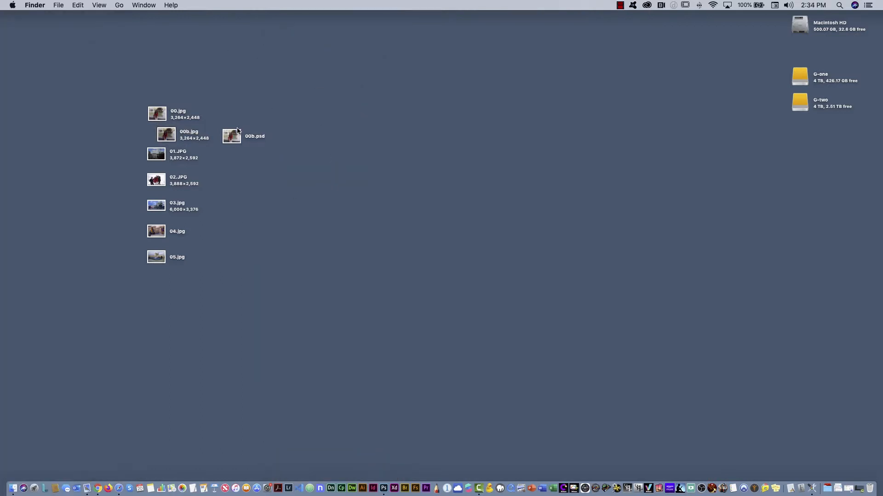
Open 00b.jpg from the desktop to check the image and its layers, close it, and return to the desktop
{"action": "left_click_drag", "start_coordinate": [237, 134], "coordinate": [233, 134]}
{"action": "left_click", "coordinate": [166, 134]}
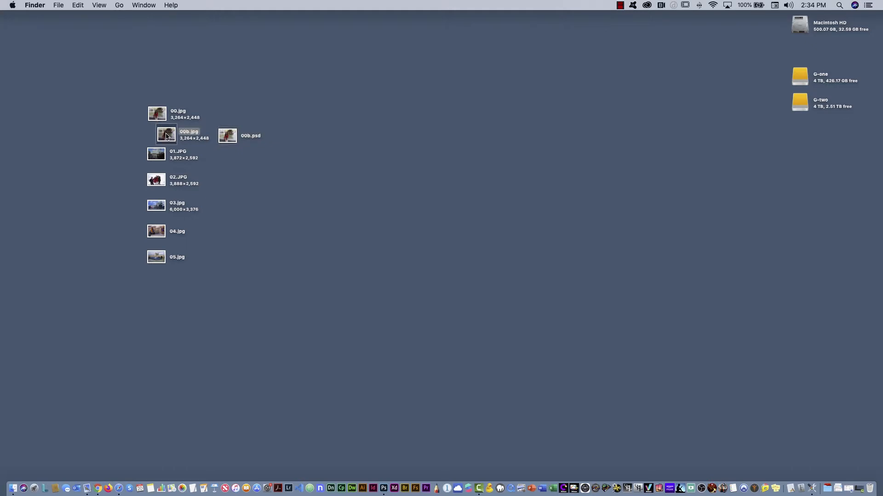
{"action": "double_click", "coordinate": [167, 139]}
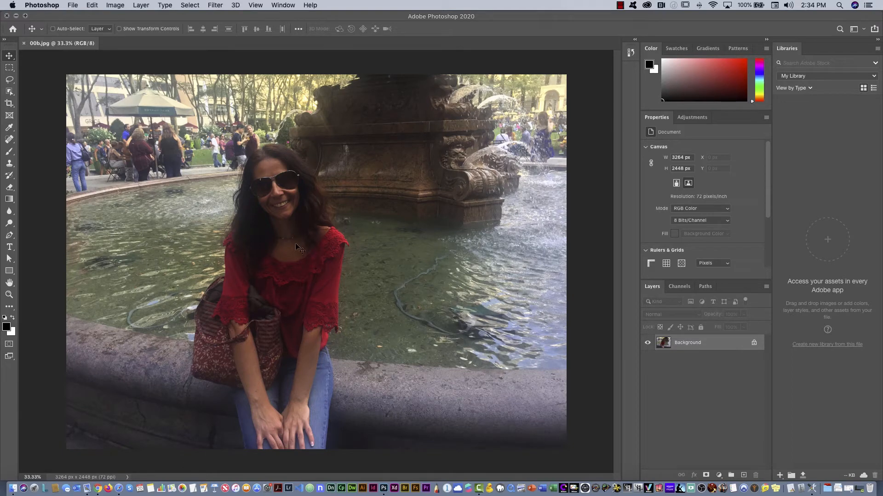
{"action": "left_click", "coordinate": [23, 43]}
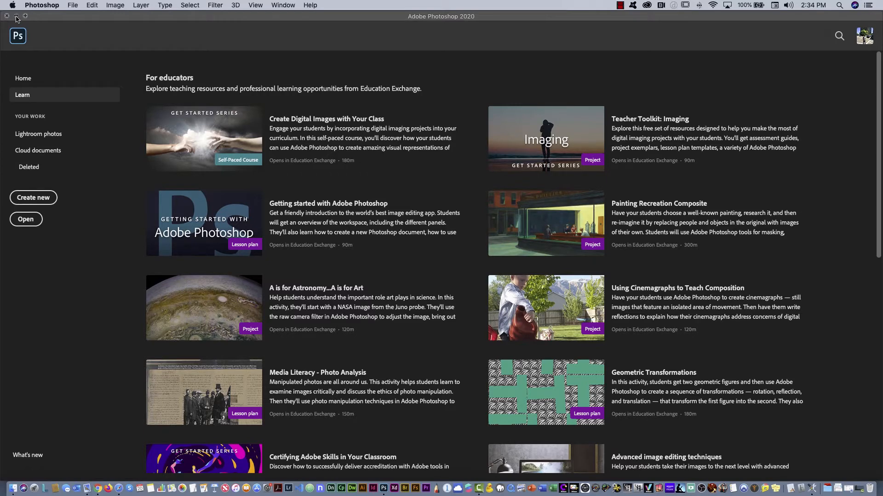
{"action": "left_click", "coordinate": [16, 20]}
{"action": "left_click", "coordinate": [177, 134]}
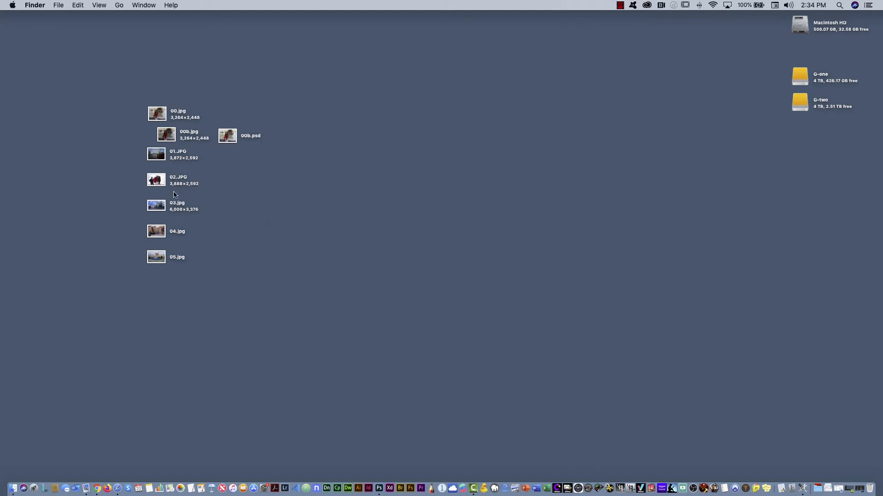
Open 01.JPG, the harbor ship photo, from the desktop in Photoshop
{"action": "left_click", "coordinate": [155, 156]}
{"action": "left_click_drag", "start_coordinate": [157, 160], "coordinate": [158, 162]}
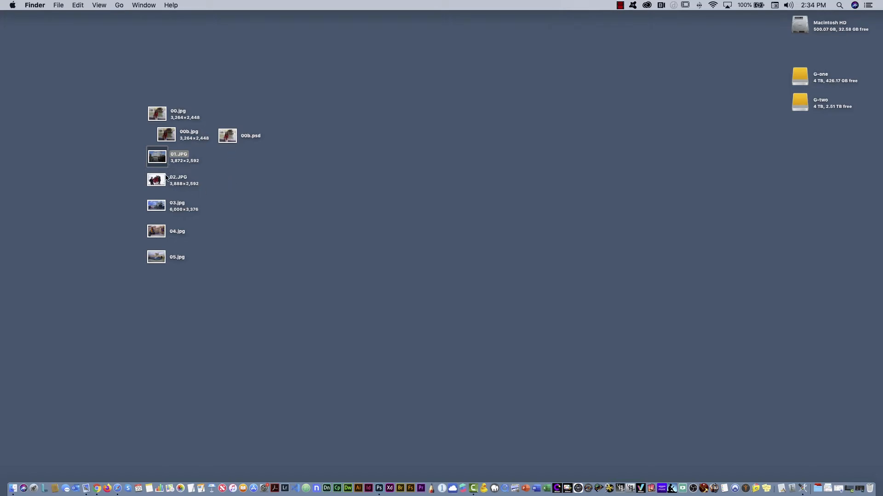
{"action": "double_click", "coordinate": [161, 160]}
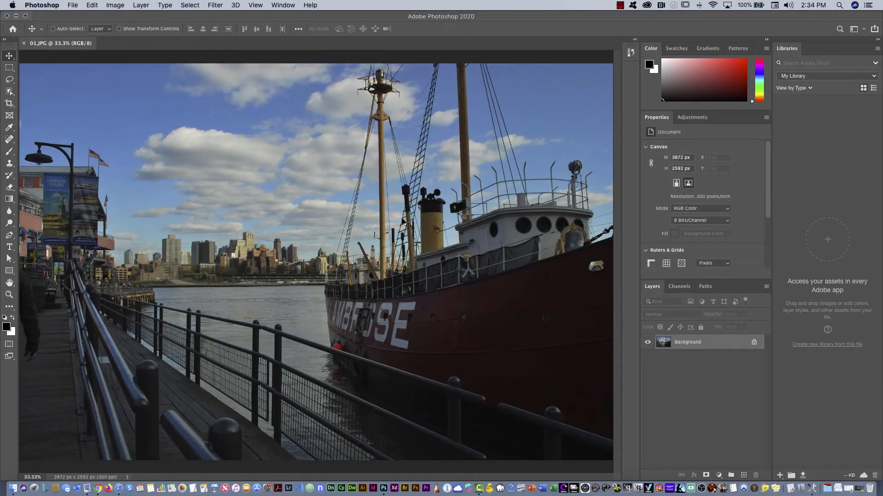
Call up the Levels adjustment for the harbor photo and place its dialog over the ship's masts
{"action": "left_click", "coordinate": [117, 6]}
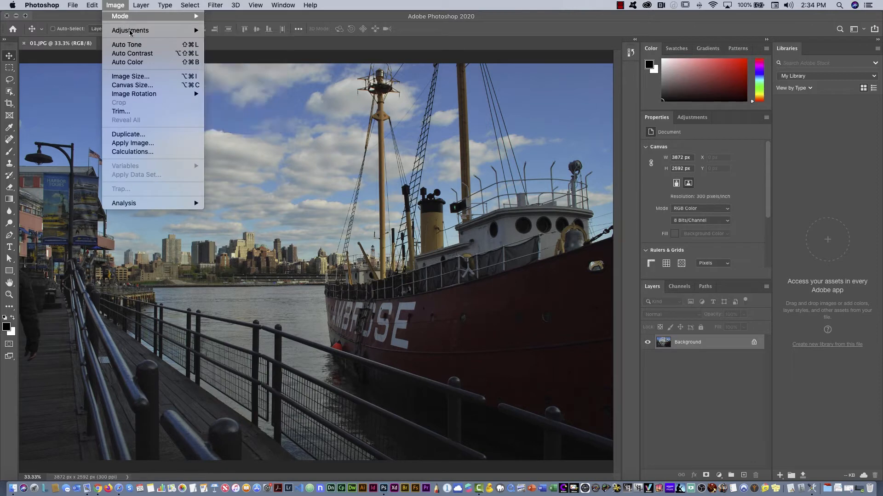
{"action": "mouse_move", "coordinate": [142, 31]}
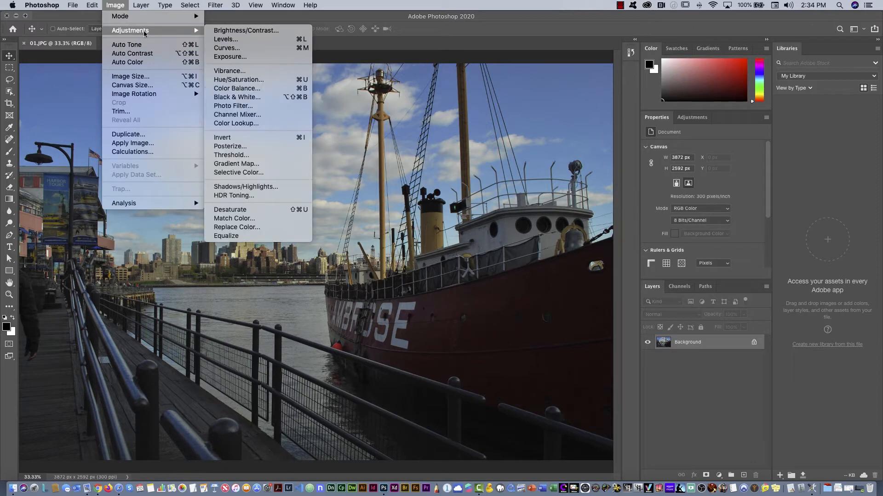
{"action": "left_click", "coordinate": [256, 40]}
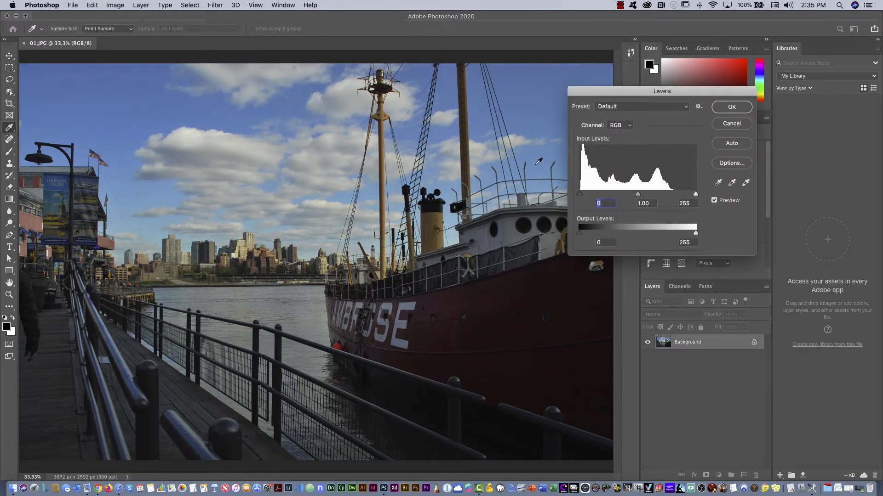
{"action": "left_click_drag", "start_coordinate": [614, 90], "coordinate": [456, 74]}
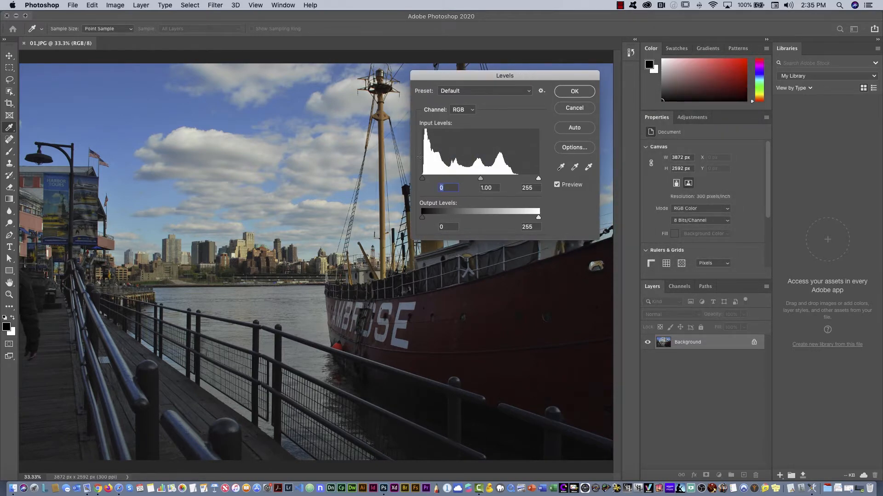
{"action": "left_click_drag", "start_coordinate": [481, 76], "coordinate": [521, 72]}
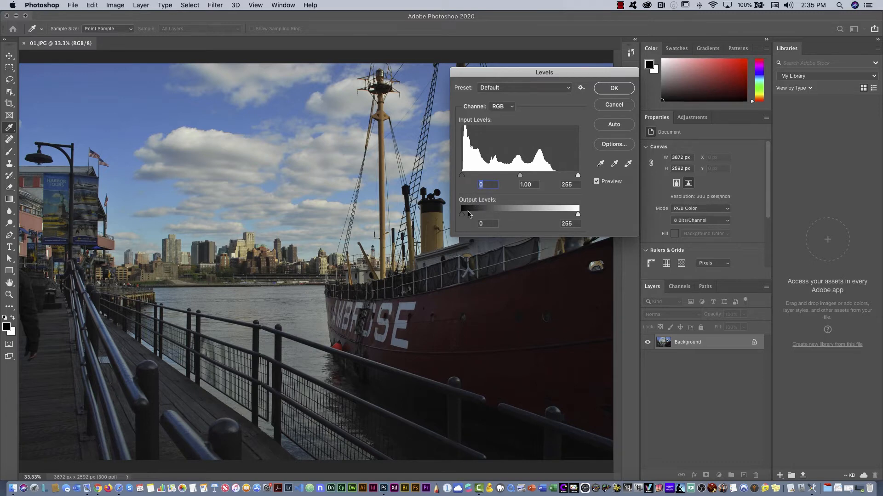
Examine the shadow and highlight ends of the histogram and the large cloud's brightest area, and cancel Levels
{"action": "left_click_drag", "start_coordinate": [481, 147], "coordinate": [463, 147]}
{"action": "left_click_drag", "start_coordinate": [492, 149], "coordinate": [578, 159]}
{"action": "left_click_drag", "start_coordinate": [580, 159], "coordinate": [579, 159]}
{"action": "left_click_drag", "start_coordinate": [176, 134], "coordinate": [282, 99]}
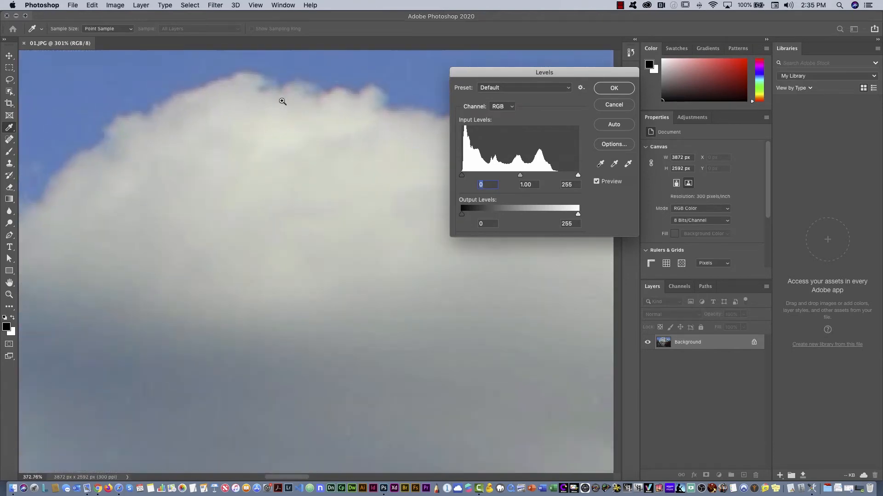
{"action": "left_click", "coordinate": [616, 105]}
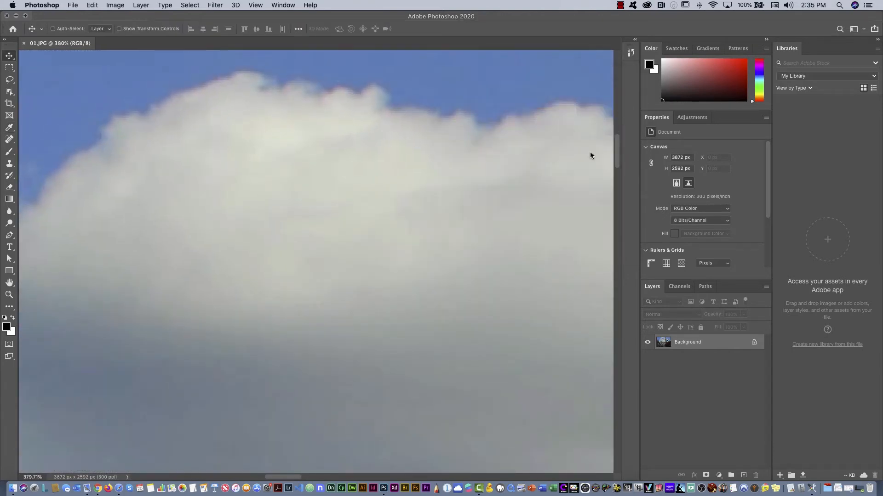
Paint a white Brush scribble on the large cloud to compare its tone with pure white, and undo it
{"action": "left_click", "coordinate": [11, 154]}
{"action": "key", "text": "x"}
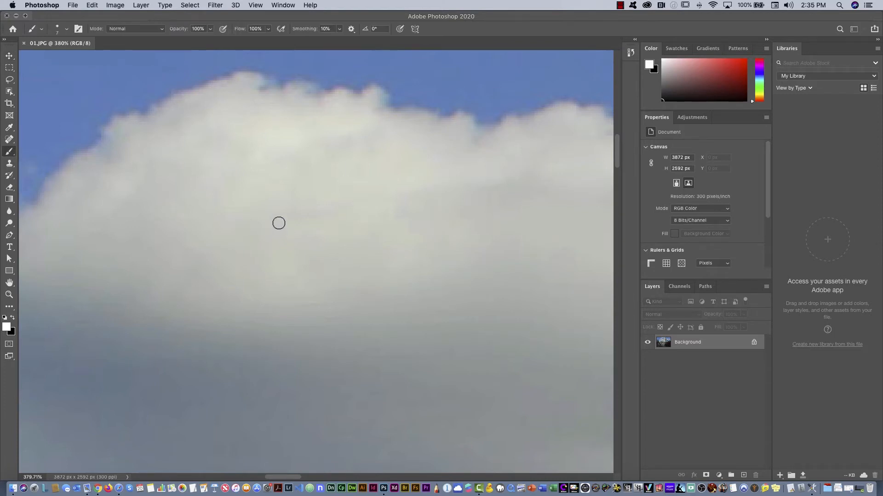
{"action": "mouse_move", "coordinate": [260, 158]}
{"action": "left_mouse_down"}
{"action": "mouse_move", "coordinate": [244, 207]}
{"action": "mouse_move", "coordinate": [286, 145]}
{"action": "mouse_move", "coordinate": [241, 256]}
{"action": "mouse_move", "coordinate": [285, 169]}
{"action": "mouse_move", "coordinate": [266, 232]}
{"action": "mouse_move", "coordinate": [270, 258]}
{"action": "left_mouse_up"}
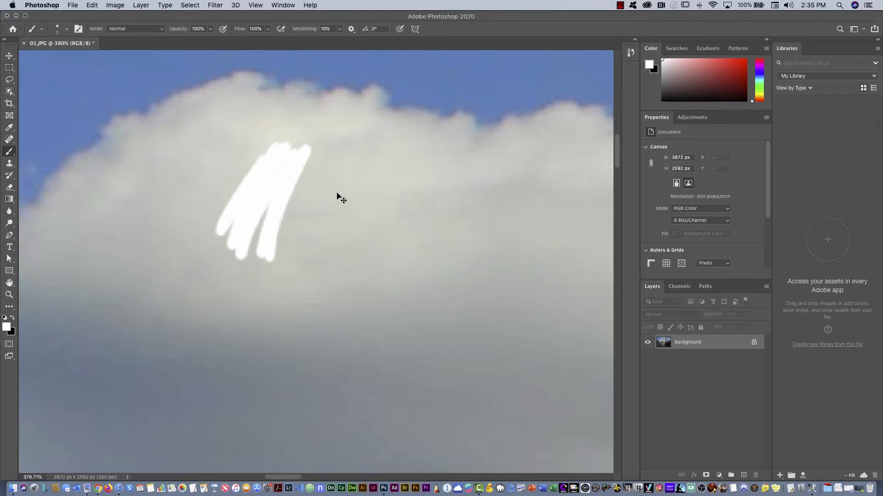
{"action": "key", "text": "super+z"}
Reopen Levels with the whole photo in view and shift its dialog slightly lower
{"action": "key", "text": "super+0"}
{"action": "key", "text": "super+l"}
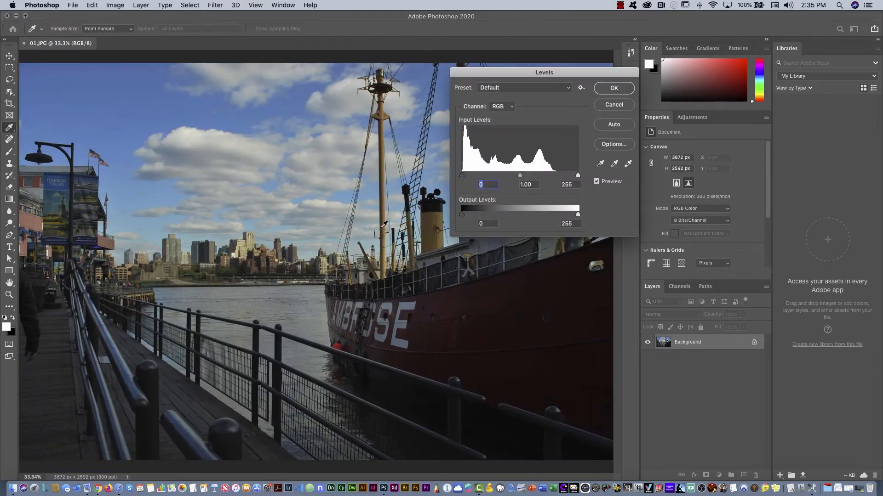
{"action": "left_click_drag", "start_coordinate": [550, 72], "coordinate": [530, 96]}
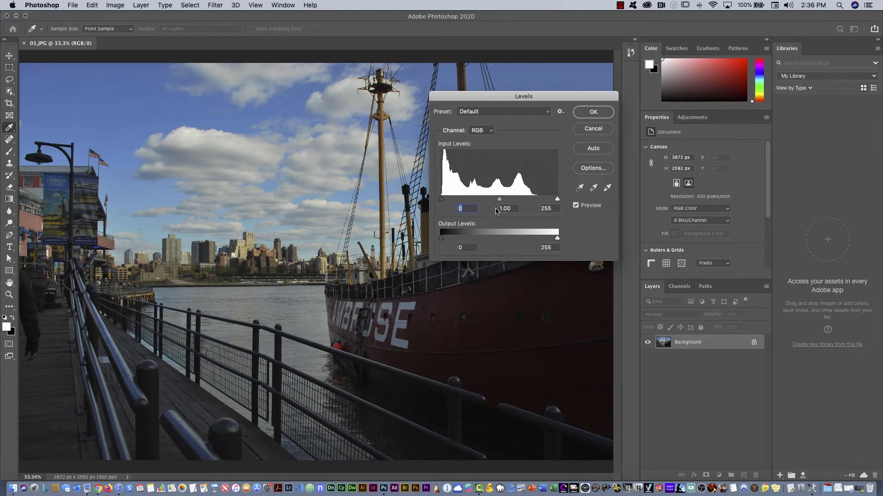
Try a highlight input level of 210 on the whole photo, and reset it to 255
{"action": "left_click_drag", "start_coordinate": [441, 201], "coordinate": [441, 202]}
{"action": "left_click_drag", "start_coordinate": [557, 201], "coordinate": [537, 200]}
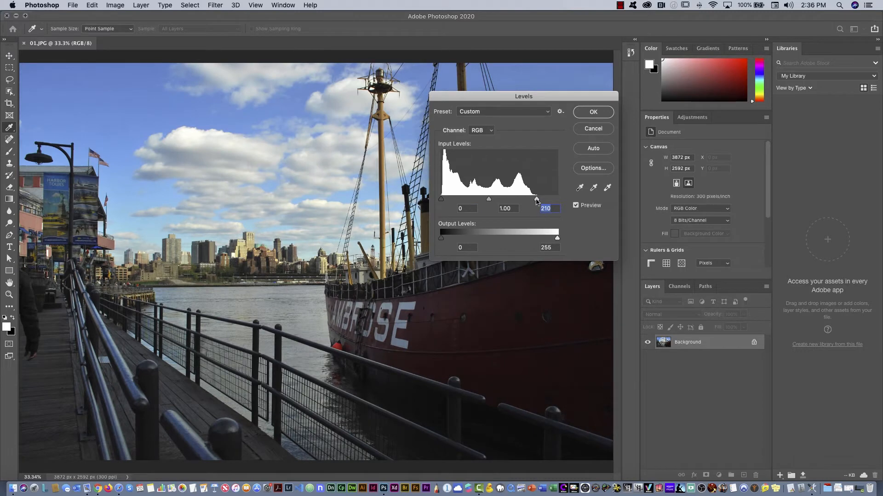
{"action": "left_click_drag", "start_coordinate": [537, 201], "coordinate": [538, 202]}
{"action": "type", "text": "255"}
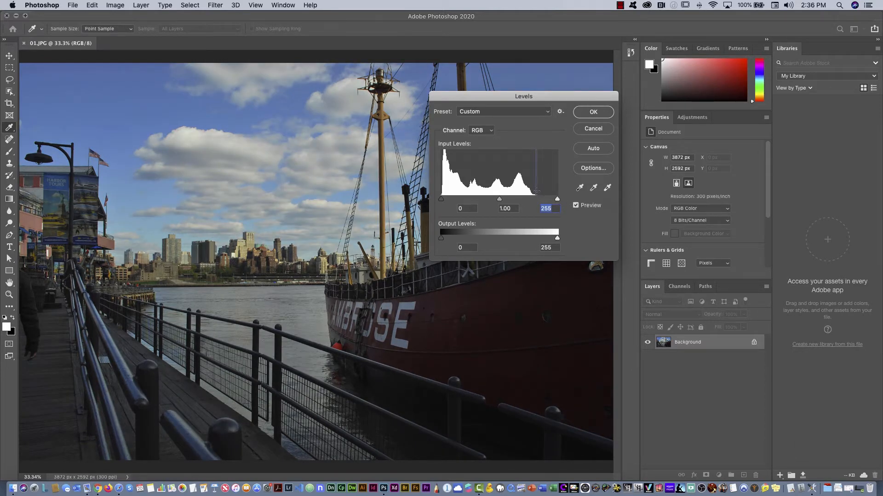
{"action": "mouse_move", "coordinate": [558, 200]}
{"action": "left_mouse_down"}
{"action": "mouse_move", "coordinate": [549, 200]}
{"action": "mouse_move", "coordinate": [557, 199]}
{"action": "left_mouse_up"}
Test highlight input levels of 213 and 174 against the large cloud's detail, and settle on 212
{"action": "left_click_drag", "start_coordinate": [179, 131], "coordinate": [249, 100]}
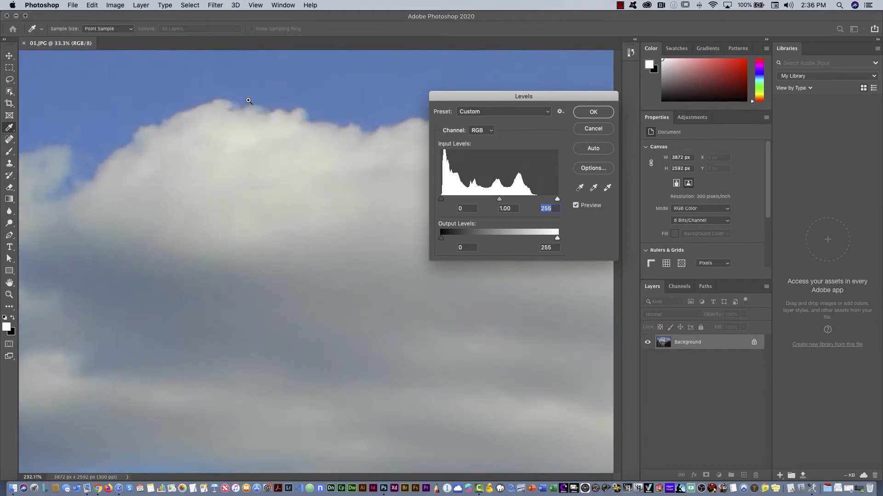
{"action": "left_click_drag", "start_coordinate": [557, 200], "coordinate": [539, 201]}
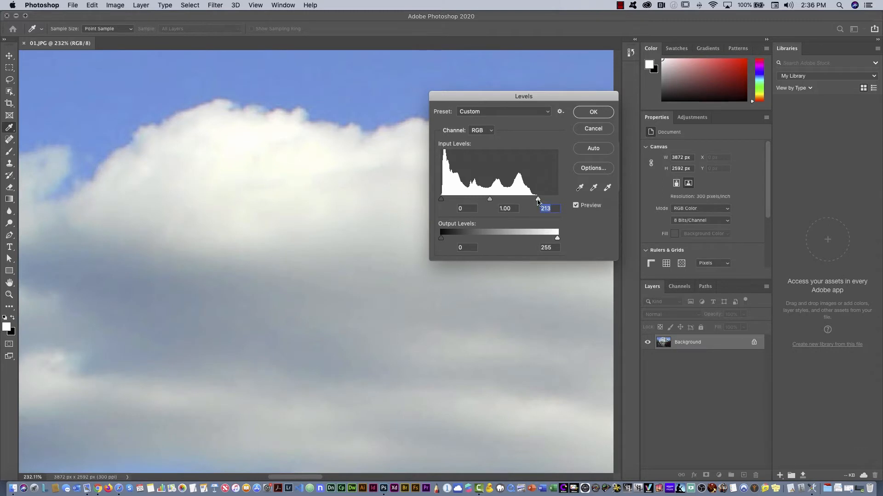
{"action": "left_click_drag", "start_coordinate": [539, 201], "coordinate": [520, 202]}
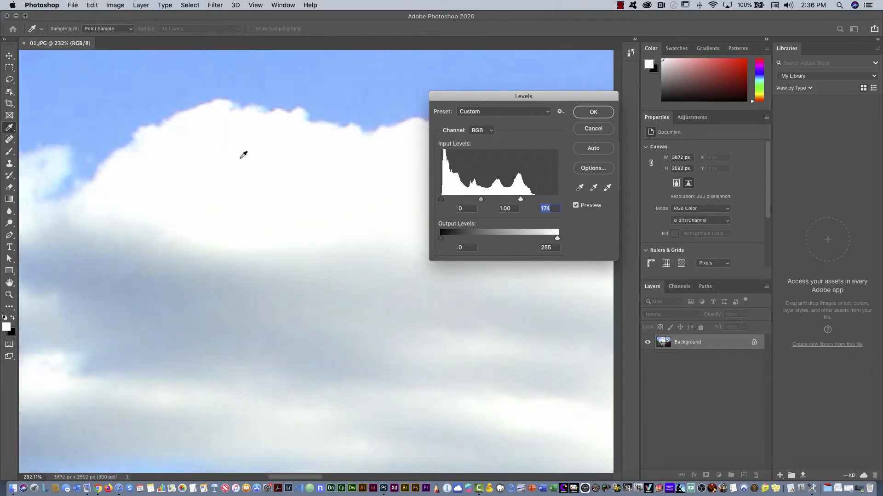
{"action": "left_click_drag", "start_coordinate": [521, 201], "coordinate": [538, 201]}
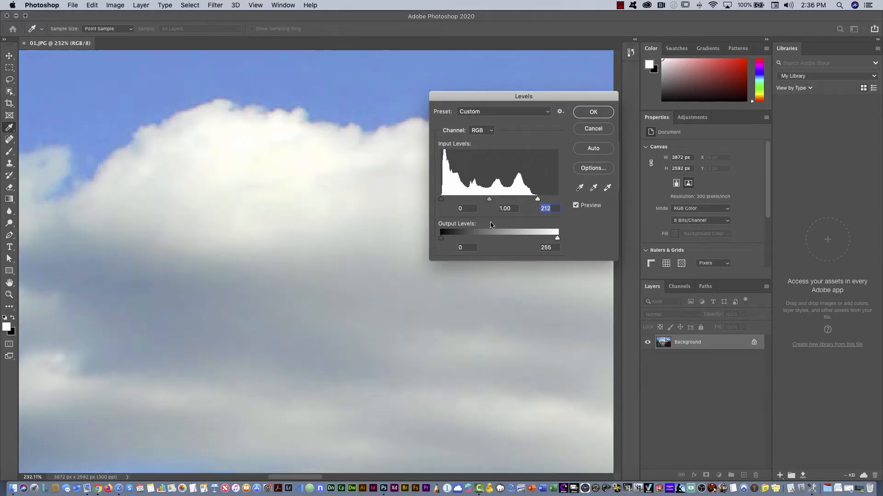
Set the midtone input level to 0.77 while judging the whole photo
{"action": "key", "text": "super+0"}
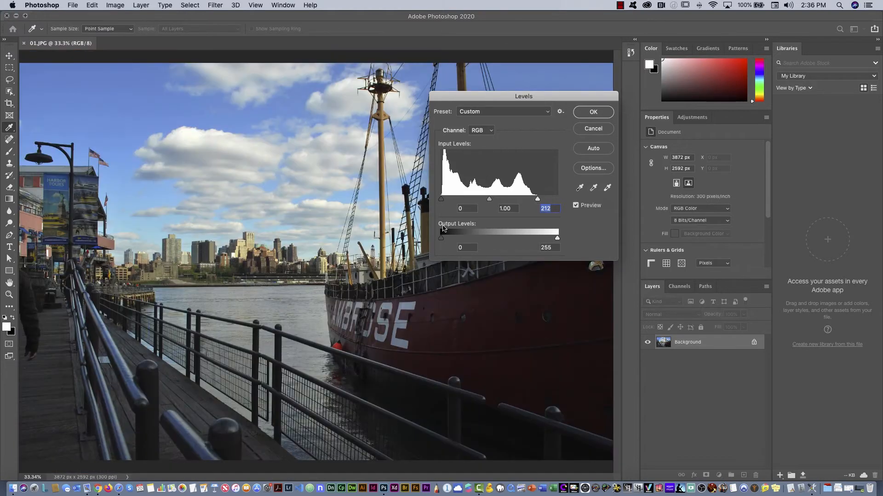
{"action": "left_click", "coordinate": [441, 199]}
{"action": "left_click_drag", "start_coordinate": [489, 199], "coordinate": [498, 200]}
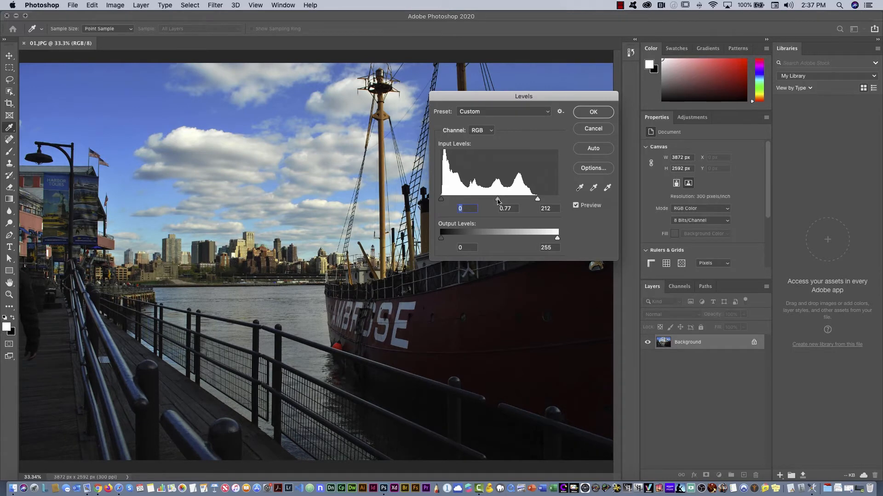
Set the midtone input level to 1.66 and apply Levels to the harbor photo after moving its dialog aside to judge the ship
{"action": "left_click_drag", "start_coordinate": [498, 201], "coordinate": [472, 201]}
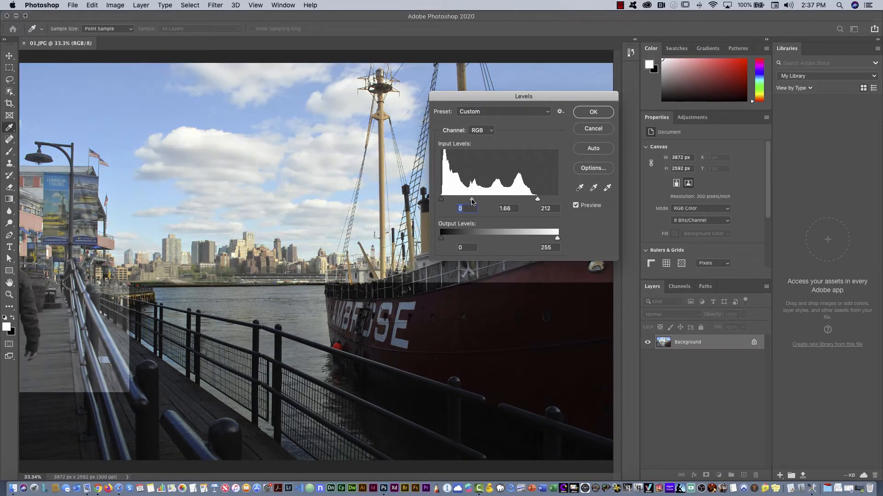
{"action": "left_click", "coordinate": [472, 201]}
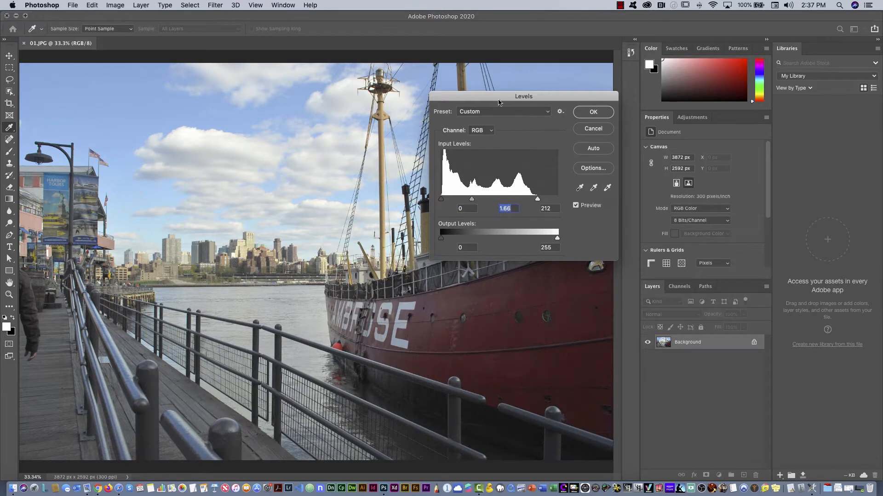
{"action": "left_click_drag", "start_coordinate": [498, 96], "coordinate": [624, 122]}
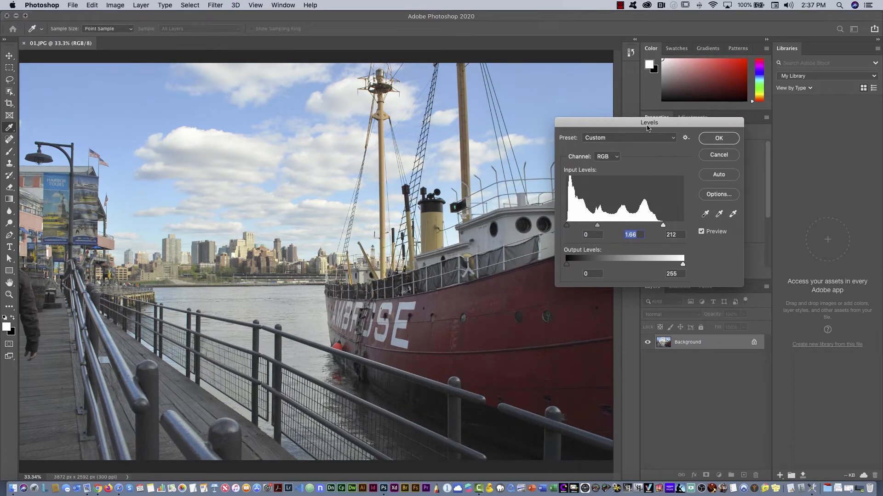
{"action": "left_click", "coordinate": [717, 139]}
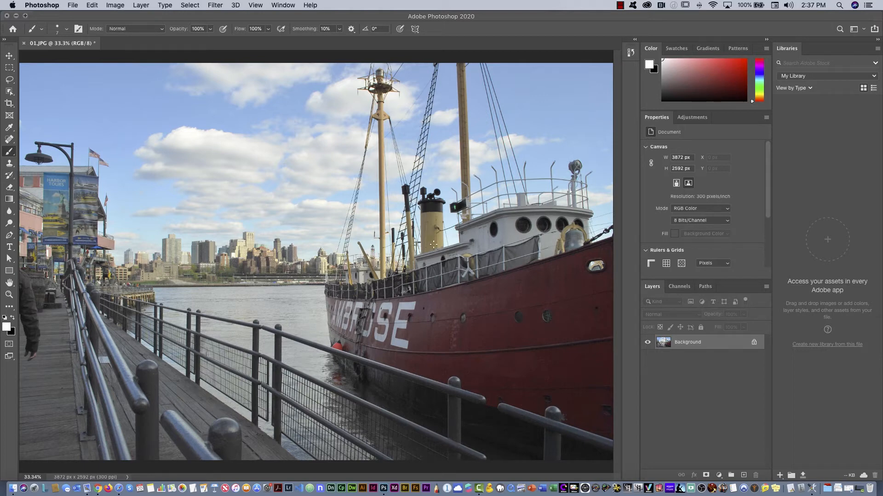
{"action": "left_click", "coordinate": [116, 5]}
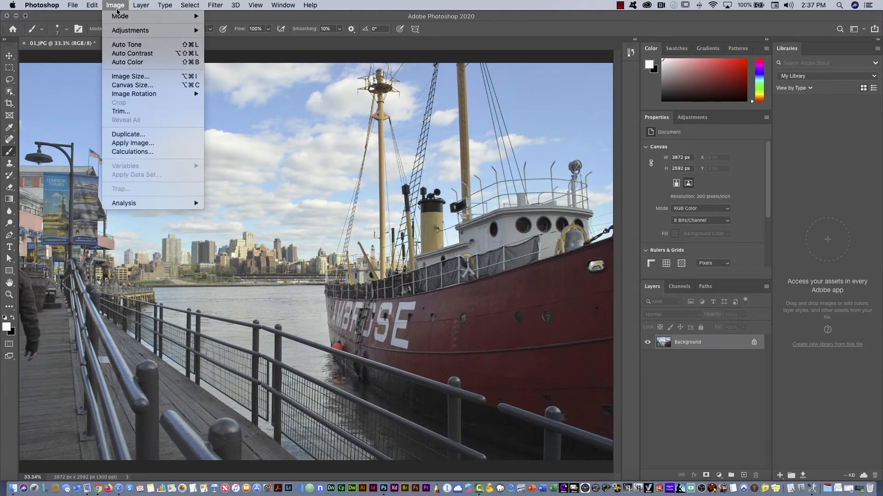
{"action": "mouse_move", "coordinate": [148, 30]}
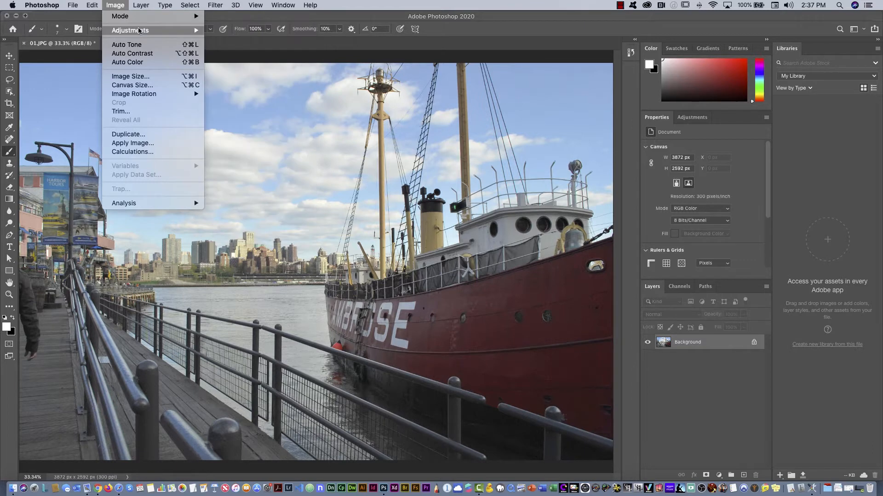
{"action": "left_click", "coordinate": [117, 7]}
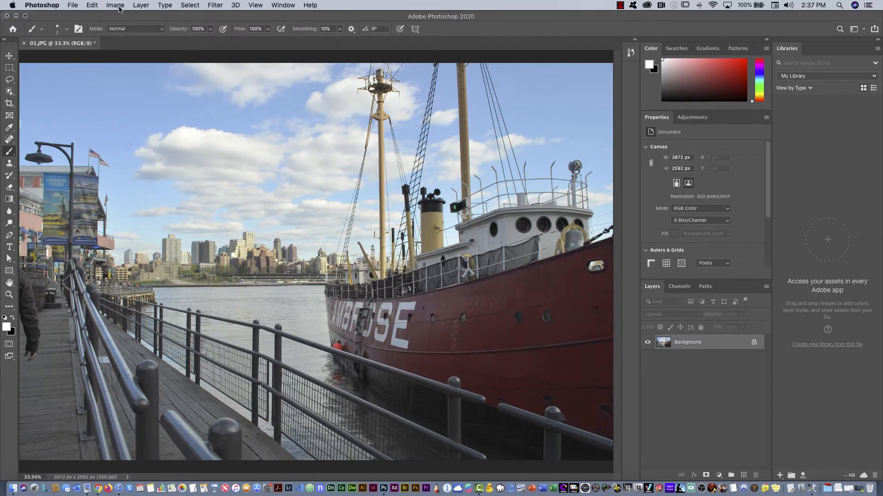
Restore the harbor photo's original history snapshot and add a Levels adjustment layer with midtones at 1.58 and highlights at 208
{"action": "left_click", "coordinate": [631, 52]}
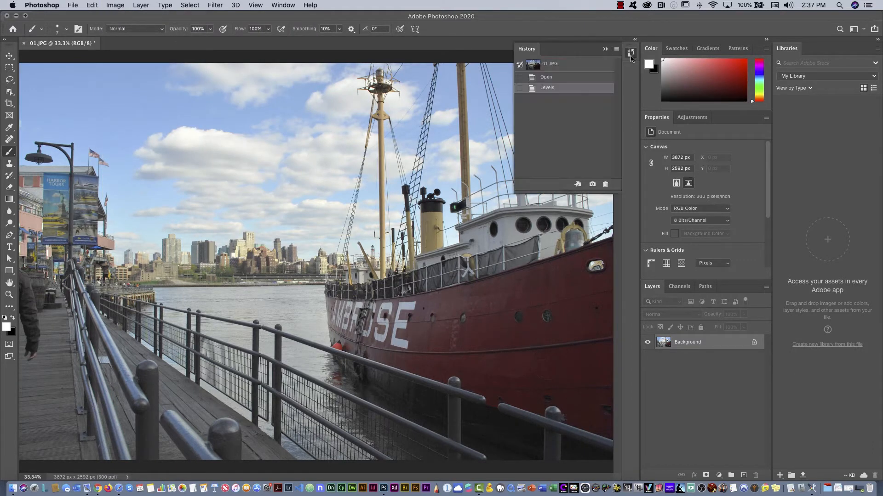
{"action": "left_click", "coordinate": [549, 67]}
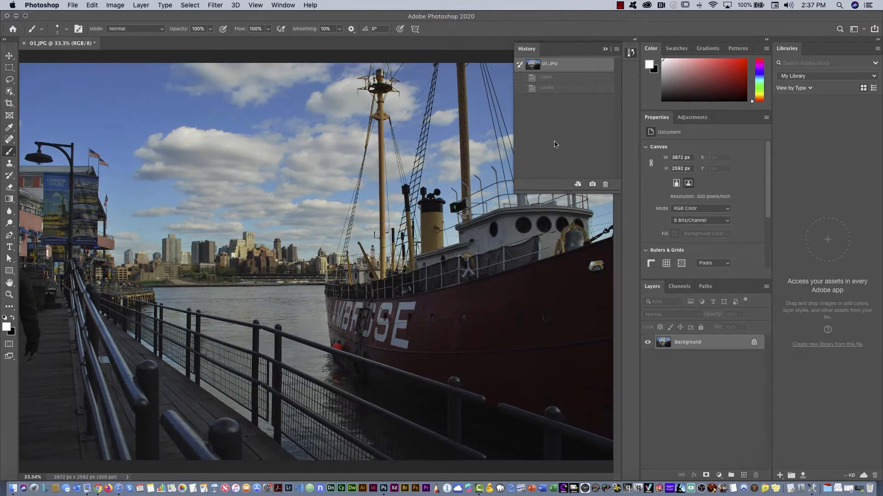
{"action": "left_click", "coordinate": [692, 119]}
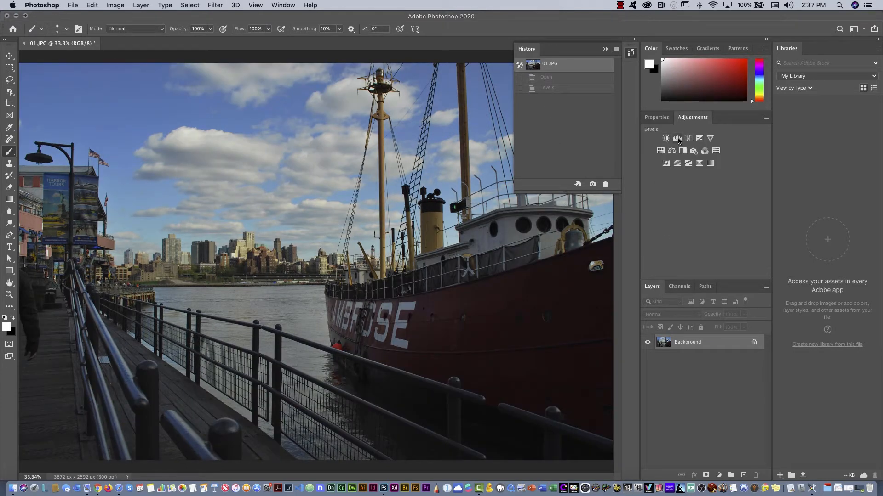
{"action": "left_click", "coordinate": [678, 139]}
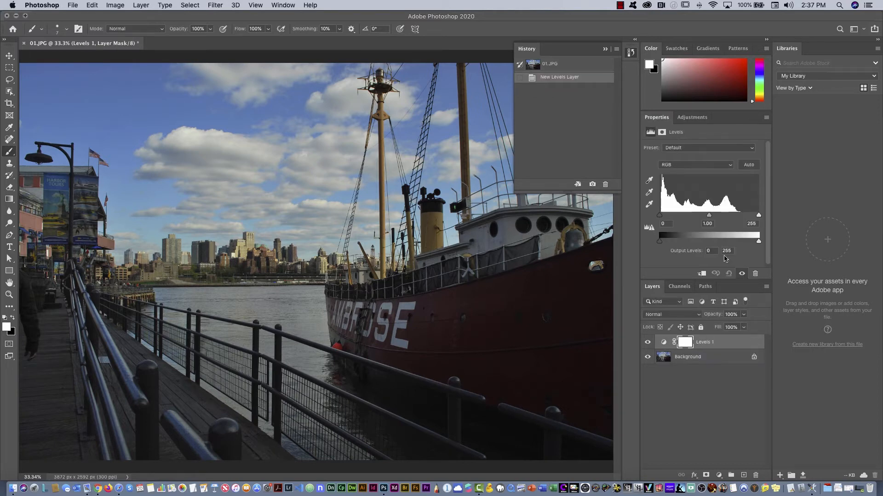
{"action": "left_click_drag", "start_coordinate": [760, 217], "coordinate": [687, 219]}
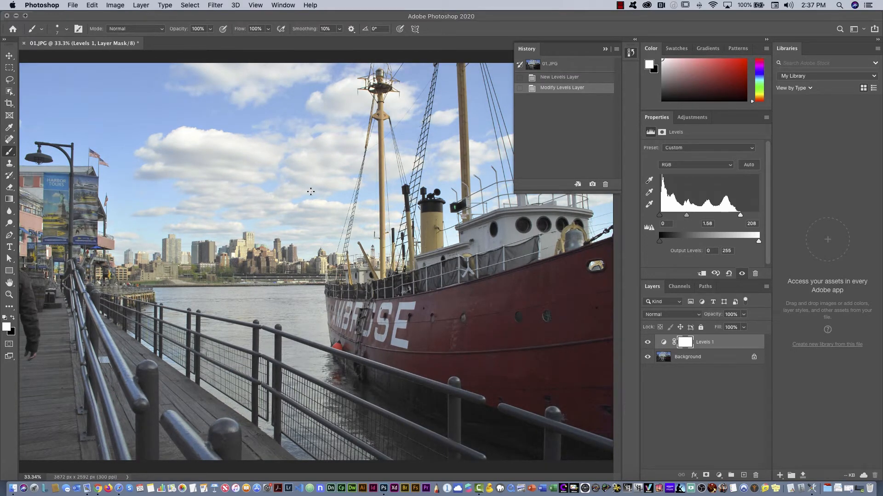
Save the harbor photo on the computer as 01.psd on the Desktop in Photoshop format, with layers and maximized compatibility
{"action": "left_click", "coordinate": [74, 6]}
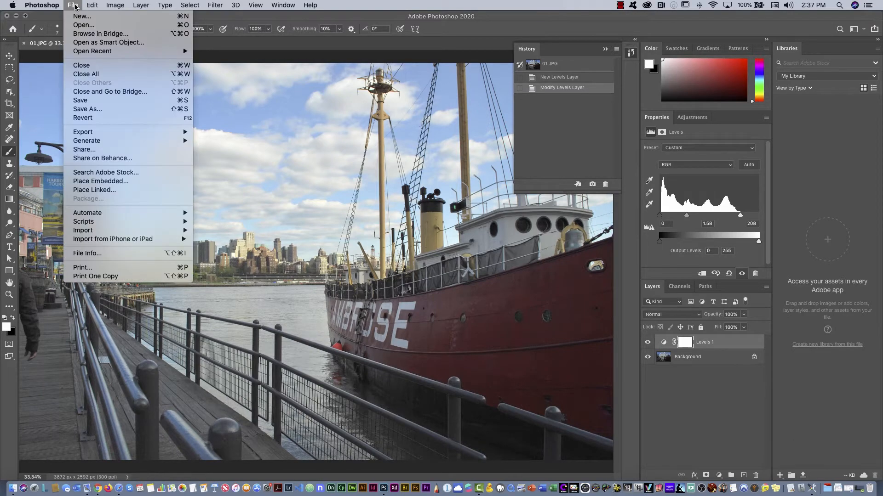
{"action": "left_click", "coordinate": [89, 103]}
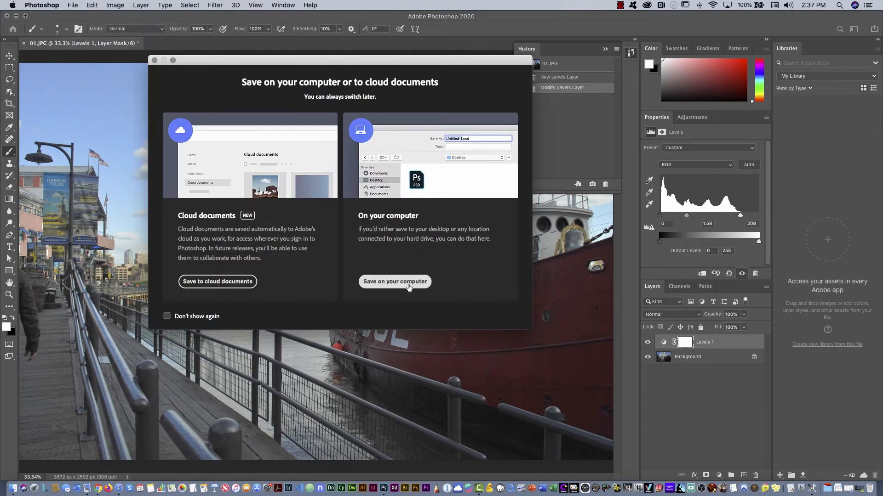
{"action": "left_click", "coordinate": [390, 284]}
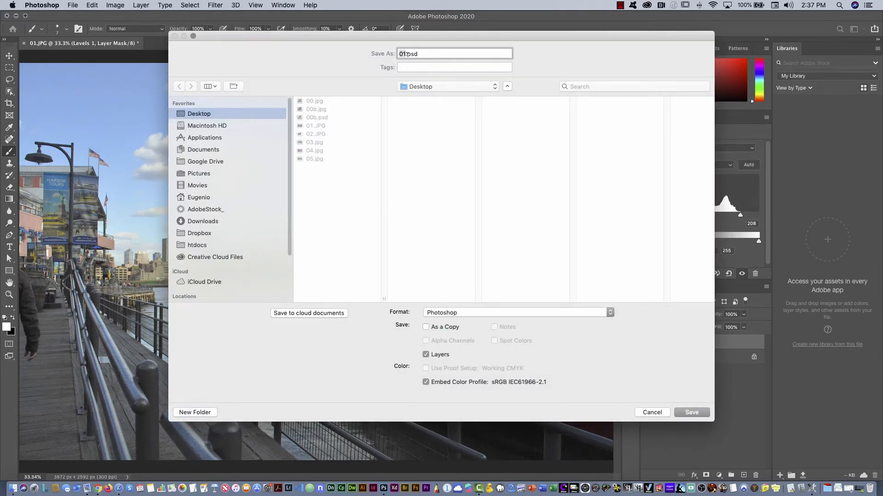
{"action": "left_click", "coordinate": [691, 413]}
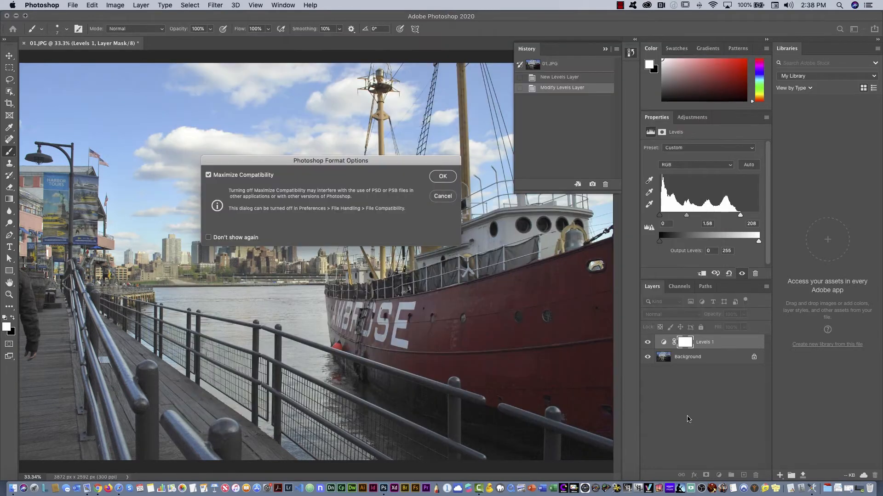
{"action": "left_click", "coordinate": [436, 177]}
Open 02.JPG from the desktop and collapse the history display so the whole ski group photo is in view
{"action": "left_click", "coordinate": [298, 230]}
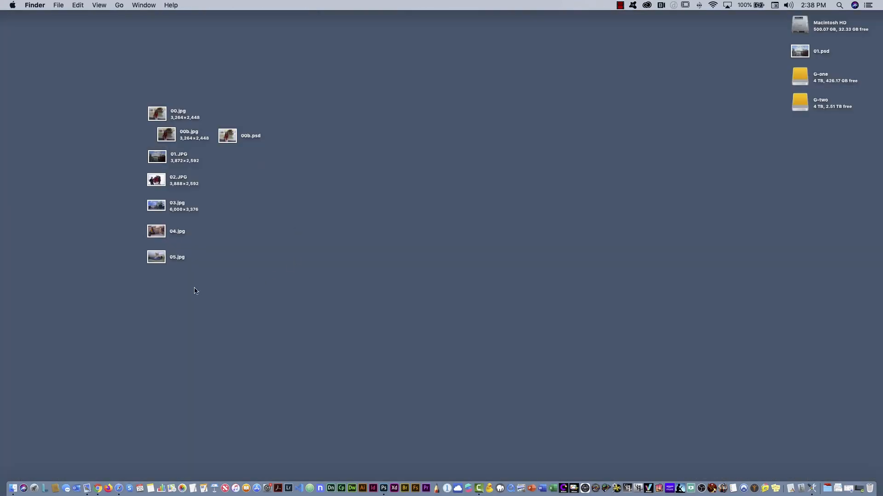
{"action": "double_click", "coordinate": [156, 181]}
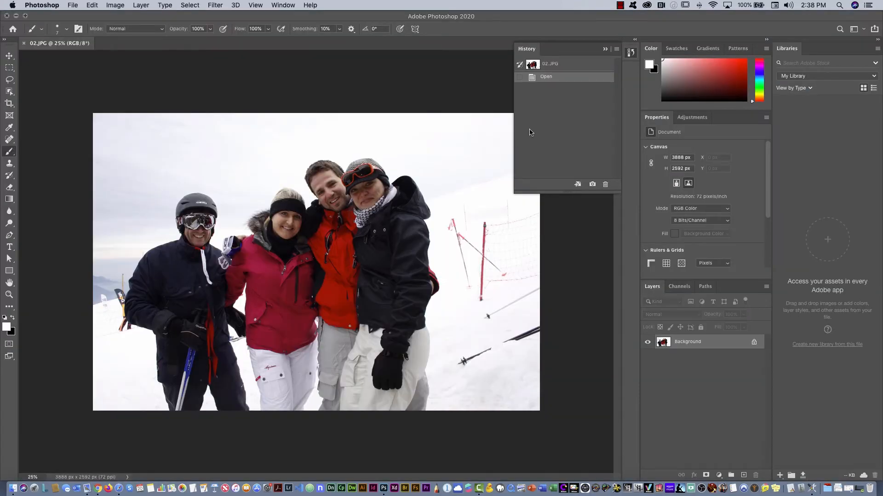
{"action": "left_click", "coordinate": [605, 50]}
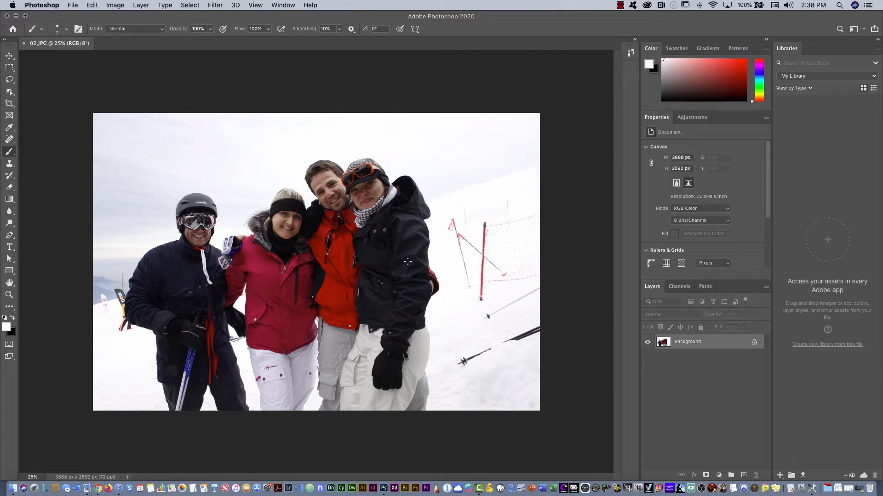
Try Levels on the ski group photo with the midtone input level raised to 1.78
{"action": "left_click", "coordinate": [115, 5]}
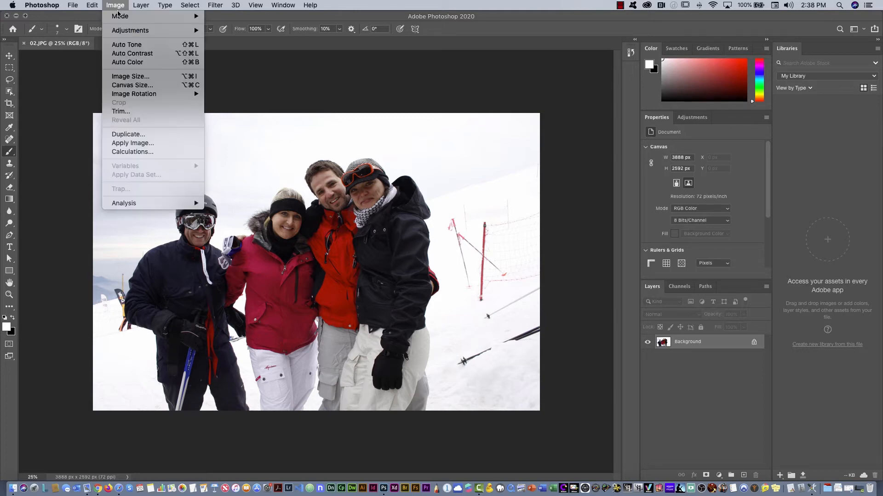
{"action": "mouse_move", "coordinate": [128, 32]}
{"action": "left_click", "coordinate": [230, 39]}
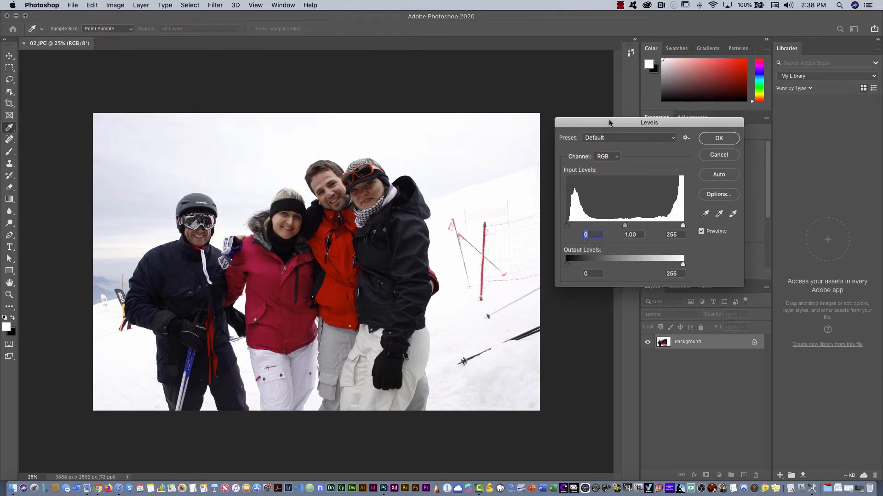
{"action": "left_click_drag", "start_coordinate": [612, 119], "coordinate": [520, 94]}
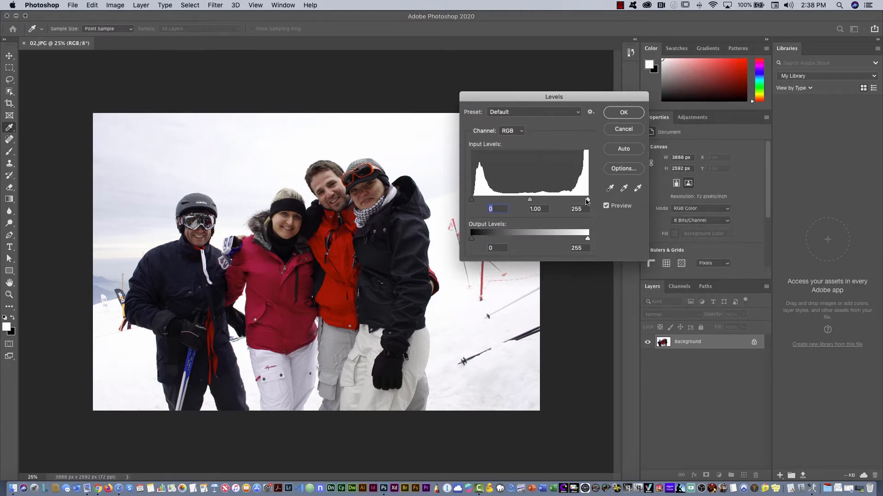
{"action": "left_click_drag", "start_coordinate": [588, 201], "coordinate": [588, 201]}
{"action": "mouse_move", "coordinate": [472, 201]}
{"action": "left_mouse_down"}
{"action": "mouse_move", "coordinate": [483, 200]}
{"action": "mouse_move", "coordinate": [469, 203]}
{"action": "left_mouse_up"}
{"action": "left_click_drag", "start_coordinate": [531, 201], "coordinate": [505, 203]}
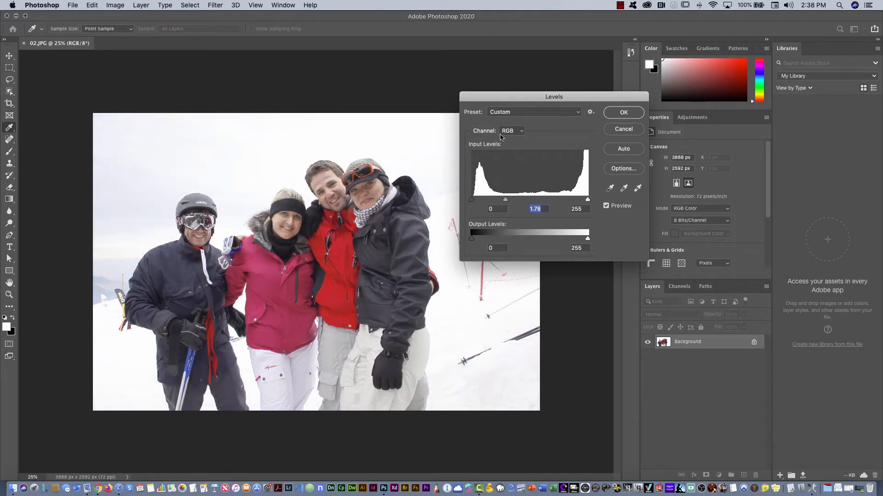
Try a midtone input level of 0.32 to judge the snow against the people, and discard the Levels changes
{"action": "left_click_drag", "start_coordinate": [501, 97], "coordinate": [582, 116]}
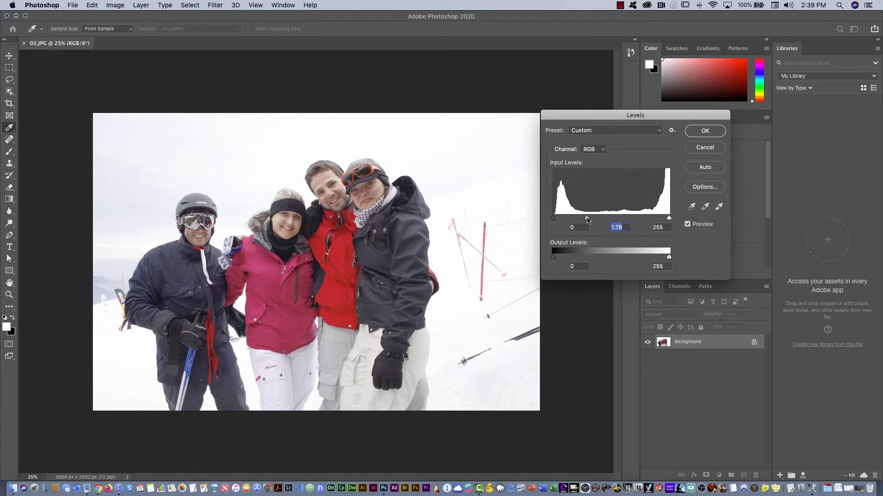
{"action": "left_click_drag", "start_coordinate": [587, 220], "coordinate": [642, 223]}
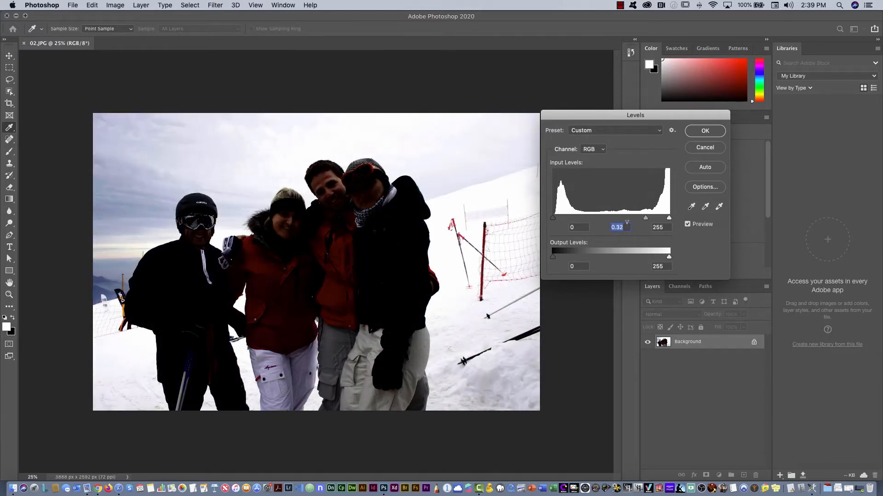
{"action": "left_click", "coordinate": [706, 148]}
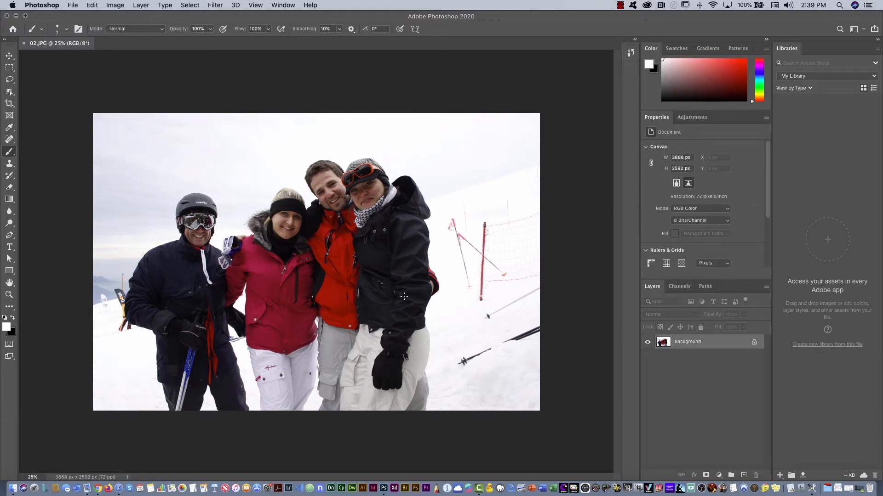
Try Curves with a shadow point at input 49, output 75 and a highlight point at input 211, output 174, and discard it
{"action": "left_click", "coordinate": [116, 6]}
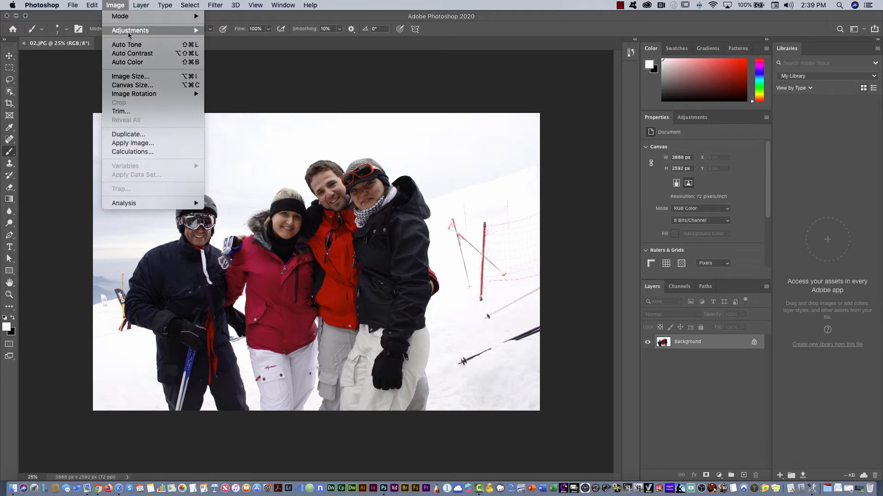
{"action": "mouse_move", "coordinate": [127, 32]}
{"action": "left_click", "coordinate": [245, 49]}
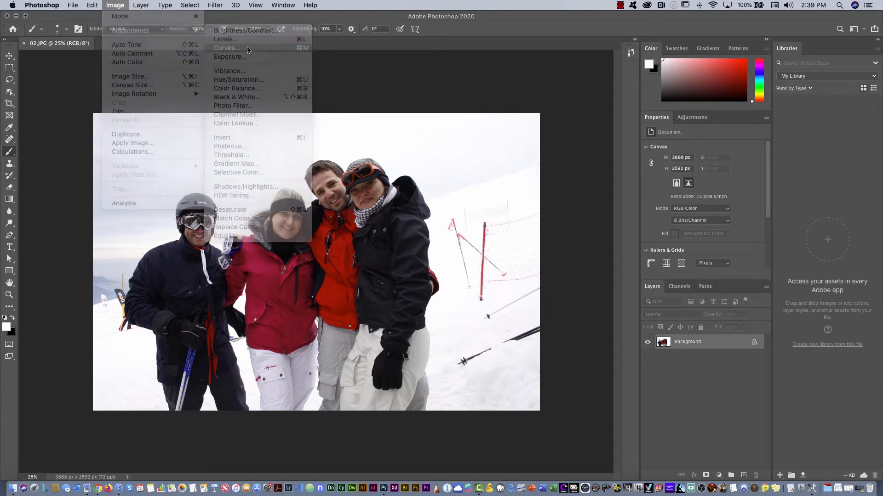
{"action": "left_click_drag", "start_coordinate": [616, 271], "coordinate": [614, 260]}
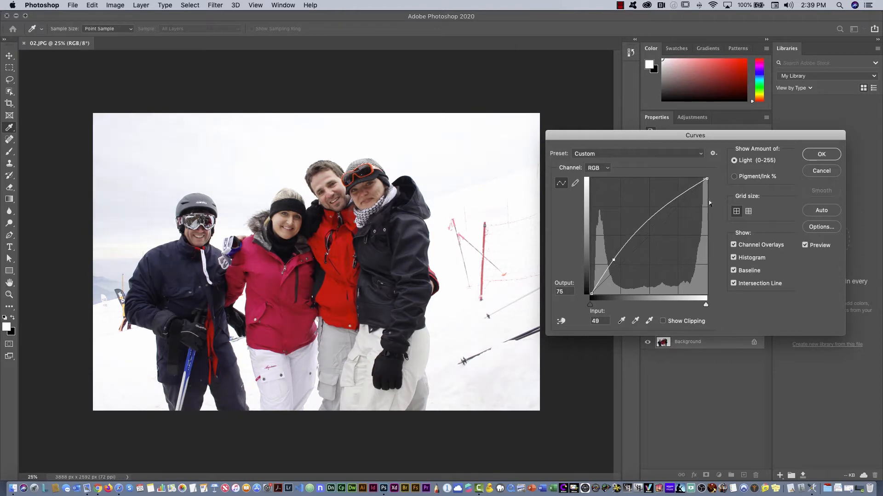
{"action": "left_click_drag", "start_coordinate": [683, 194], "coordinate": [687, 215]}
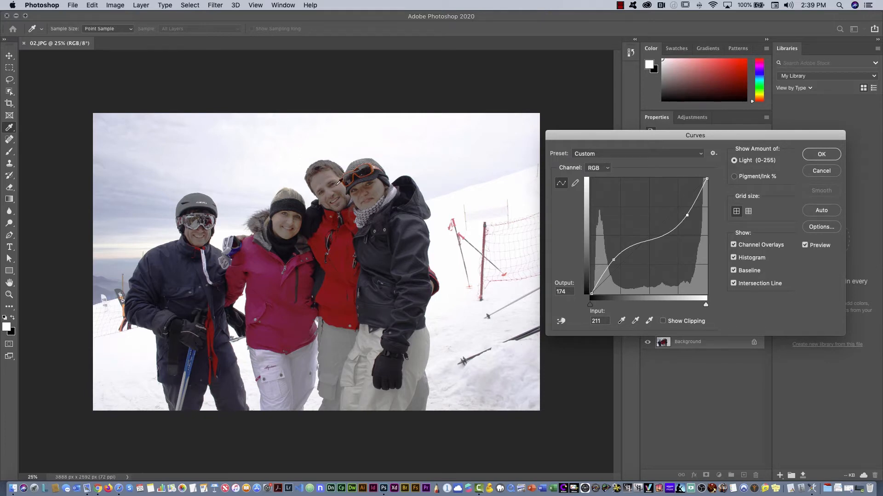
{"action": "left_click", "coordinate": [821, 171]}
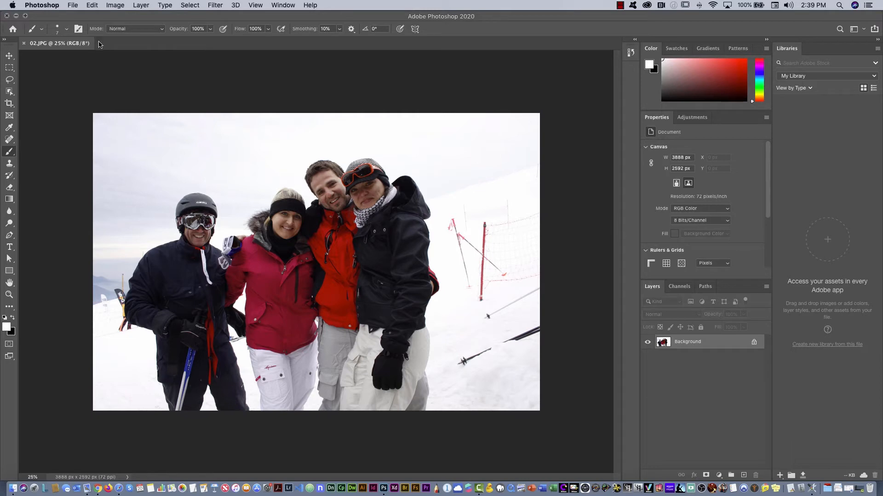
Try Shadows/Highlights on the ski group photo with a shadows amount of 45% and a highlights amount of 39%
{"action": "left_click", "coordinate": [115, 5]}
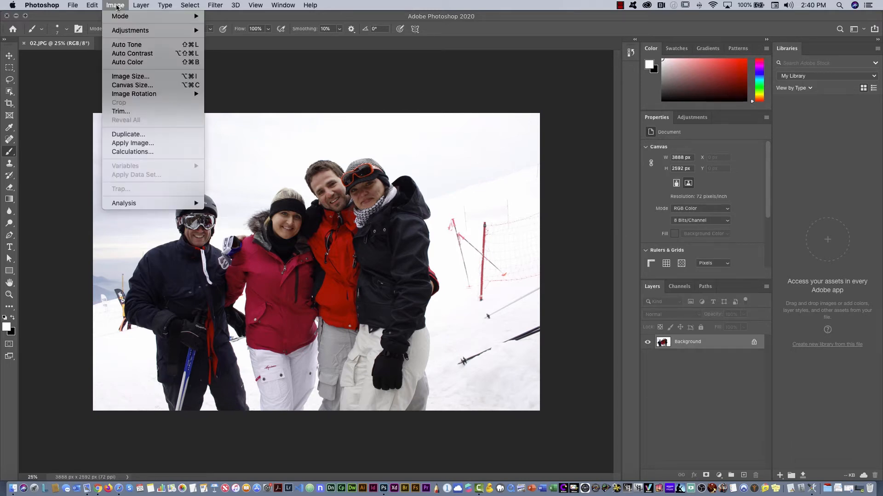
{"action": "mouse_move", "coordinate": [136, 31]}
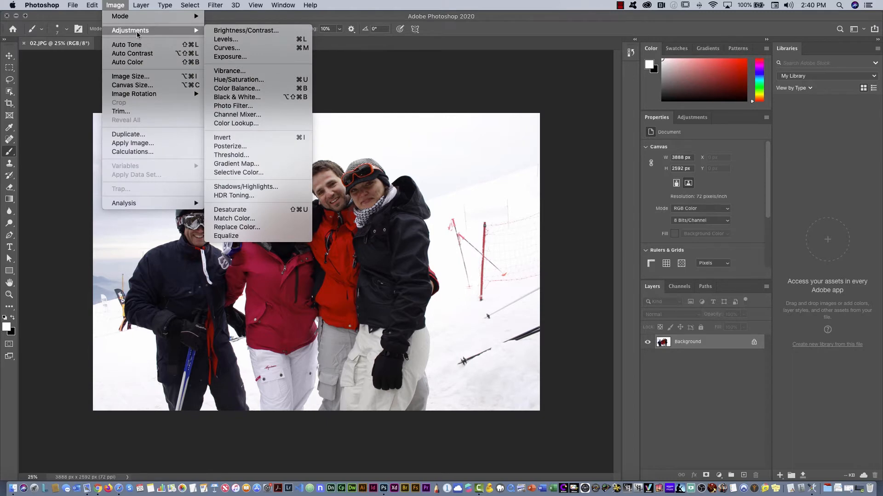
{"action": "left_click", "coordinate": [278, 186]}
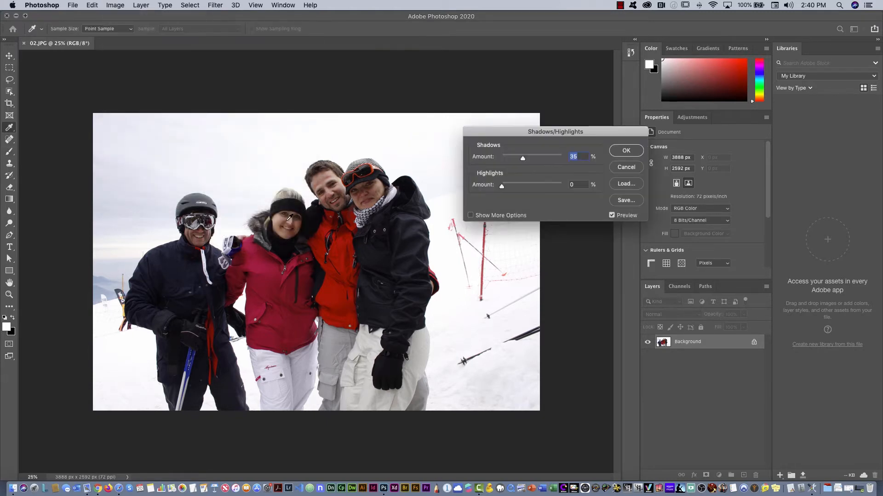
{"action": "left_click_drag", "start_coordinate": [554, 133], "coordinate": [508, 143]}
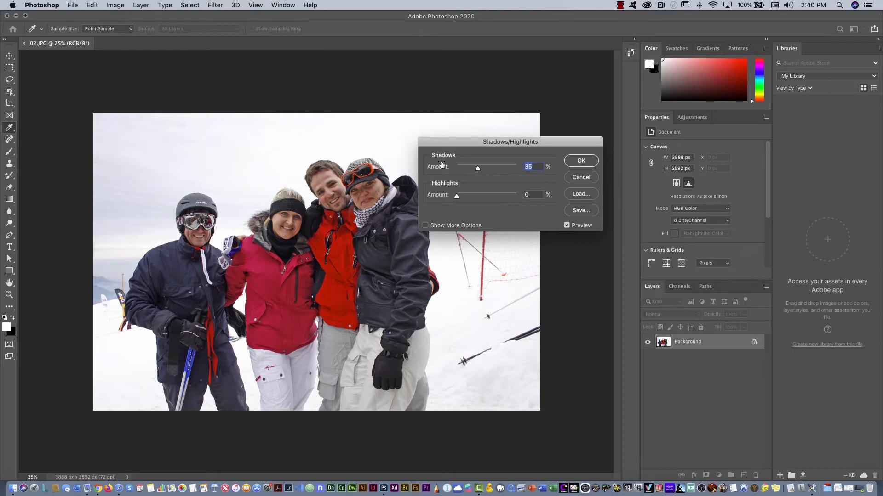
{"action": "mouse_move", "coordinate": [476, 171]}
{"action": "left_mouse_down"}
{"action": "mouse_move", "coordinate": [461, 172]}
{"action": "mouse_move", "coordinate": [518, 170]}
{"action": "mouse_move", "coordinate": [485, 170]}
{"action": "left_mouse_up"}
{"action": "left_click_drag", "start_coordinate": [483, 143], "coordinate": [567, 135]}
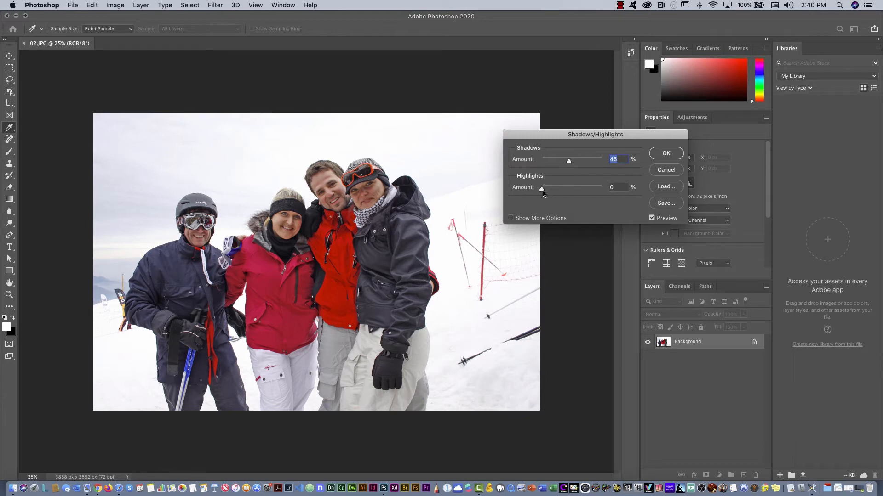
{"action": "left_click_drag", "start_coordinate": [542, 191], "coordinate": [566, 191]}
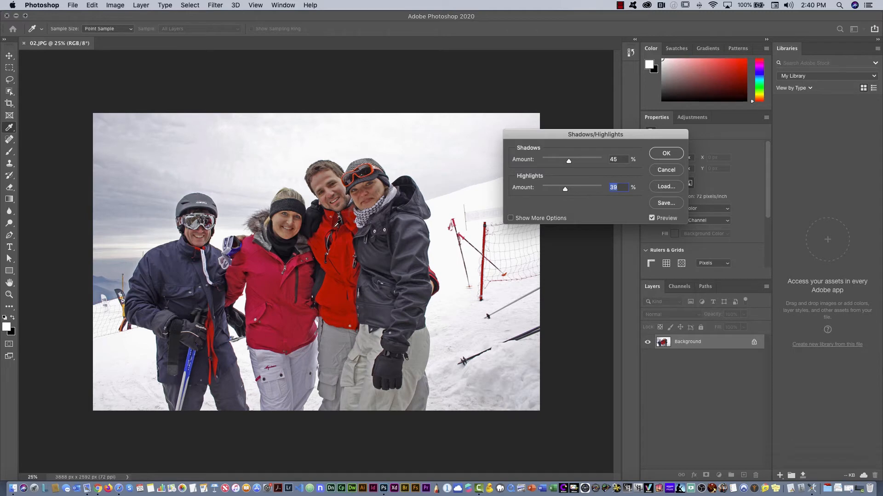
Reset the shadows and highlights amounts to 0% and expand Shadows/Highlights to show more options
{"action": "left_click_drag", "start_coordinate": [565, 191], "coordinate": [542, 190]}
{"action": "left_click_drag", "start_coordinate": [568, 163], "coordinate": [542, 163]}
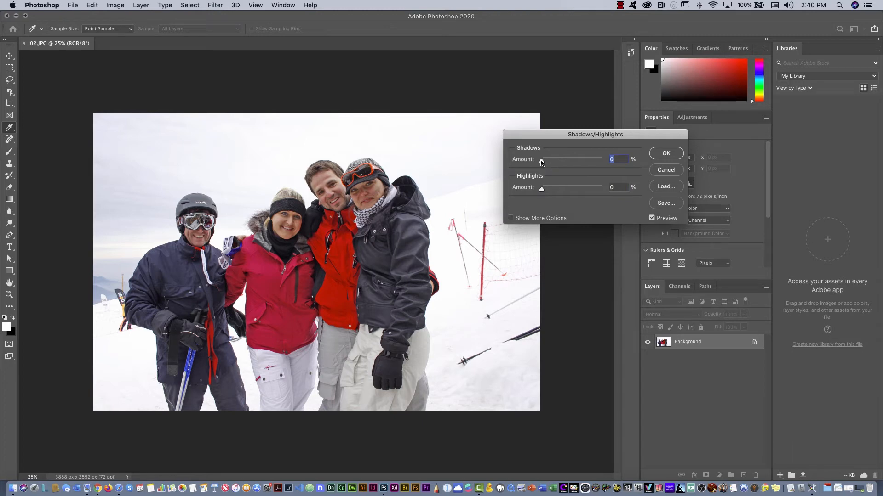
{"action": "left_click", "coordinate": [526, 219]}
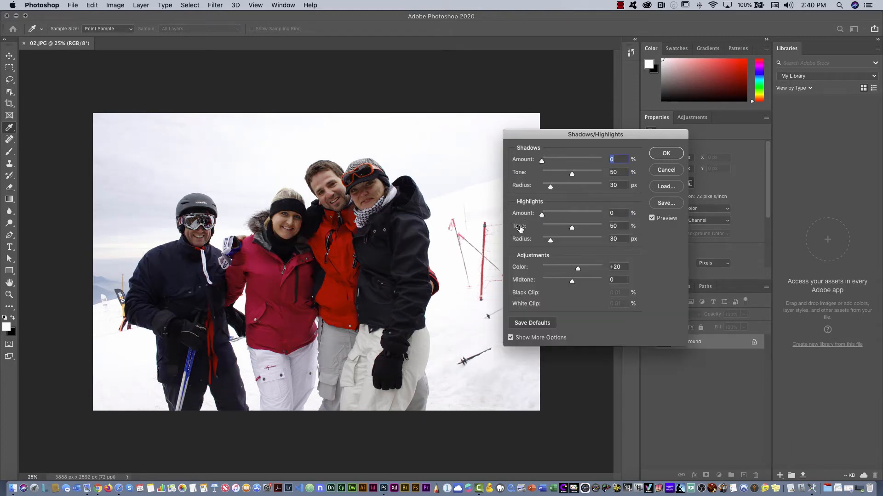
{"action": "left_click_drag", "start_coordinate": [538, 138], "coordinate": [507, 136]}
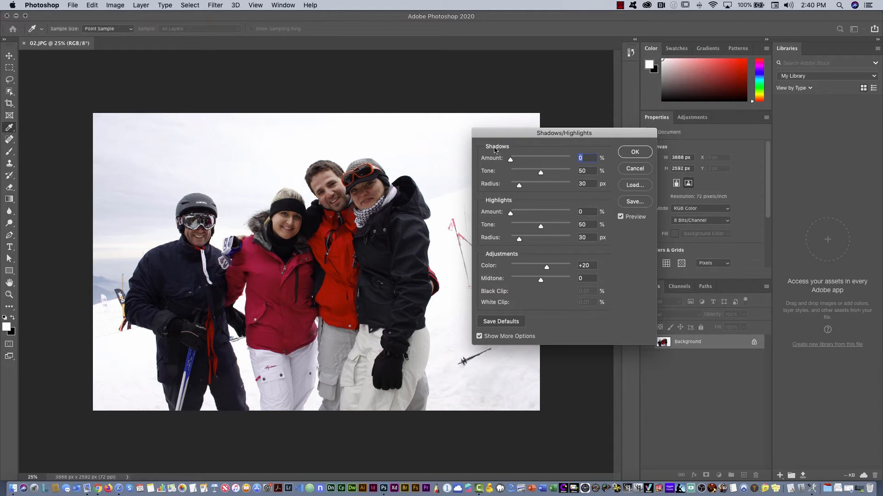
Set the shadows amount to 47%, the highlights amount to 53% and the highlights tone to 16%
{"action": "left_click_drag", "start_coordinate": [510, 159], "coordinate": [537, 160]}
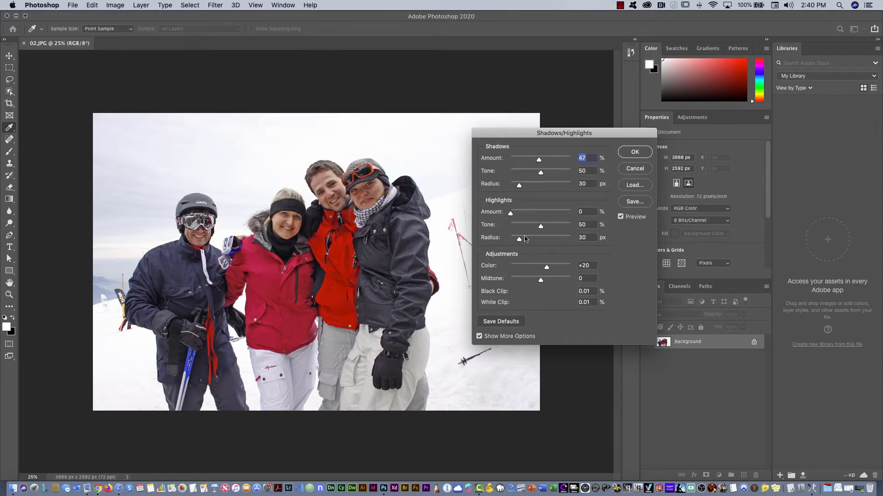
{"action": "left_click_drag", "start_coordinate": [512, 215], "coordinate": [537, 214]}
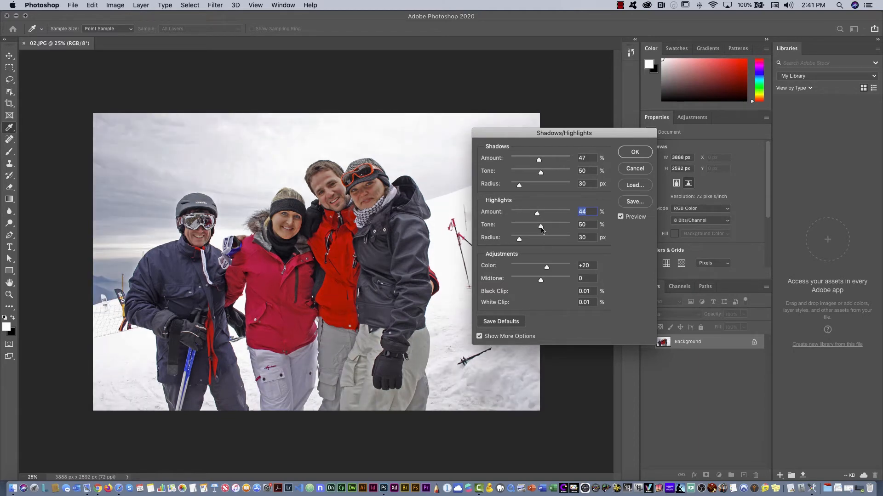
{"action": "mouse_move", "coordinate": [537, 228]}
{"action": "left_mouse_down"}
{"action": "mouse_move", "coordinate": [521, 228]}
{"action": "mouse_move", "coordinate": [561, 216]}
{"action": "mouse_move", "coordinate": [524, 216]}
{"action": "mouse_move", "coordinate": [557, 216]}
{"action": "mouse_move", "coordinate": [523, 217]}
{"action": "mouse_move", "coordinate": [549, 216]}
{"action": "mouse_move", "coordinate": [521, 227]}
{"action": "mouse_move", "coordinate": [556, 227]}
{"action": "mouse_move", "coordinate": [526, 214]}
{"action": "left_mouse_up"}
{"action": "left_click", "coordinate": [540, 214]}
{"action": "left_click_drag", "start_coordinate": [556, 226], "coordinate": [542, 215]}
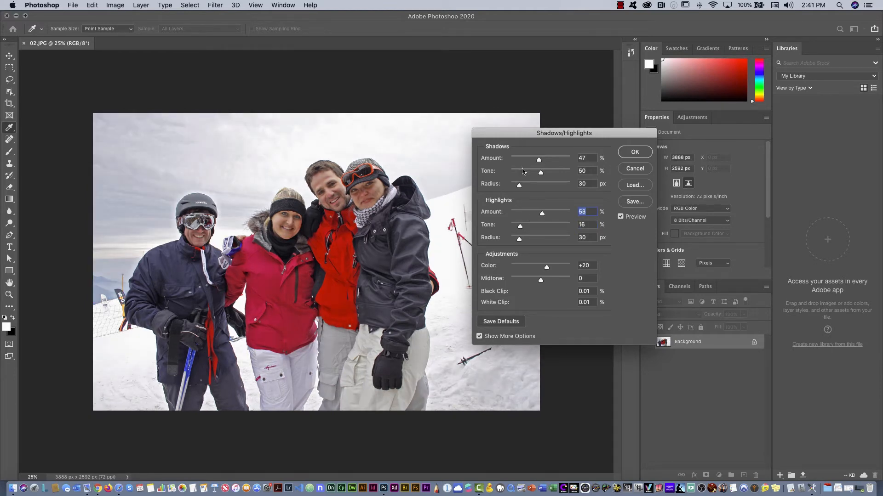
Apply Shadows/Highlights with shadows amount 60% and tone 38%, highlights radius 196 px, color +13 and midtone -2
{"action": "mouse_move", "coordinate": [541, 173]}
{"action": "left_mouse_down"}
{"action": "mouse_move", "coordinate": [532, 176]}
{"action": "mouse_move", "coordinate": [548, 161]}
{"action": "left_mouse_up"}
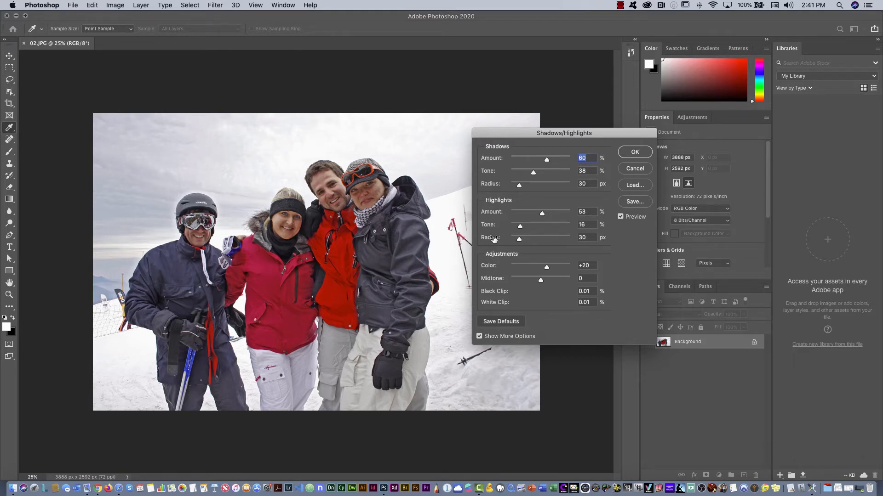
{"action": "left_click_drag", "start_coordinate": [519, 240], "coordinate": [555, 240]}
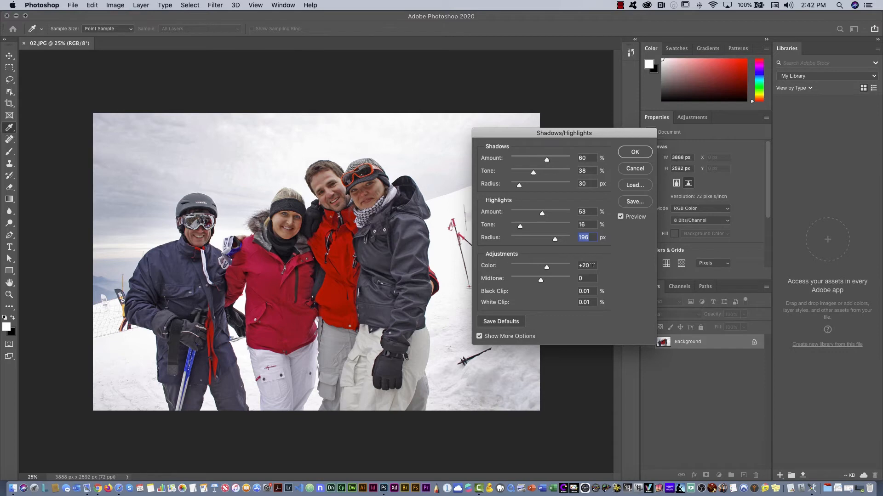
{"action": "left_click", "coordinate": [592, 265]}
{"action": "mouse_move", "coordinate": [546, 268]}
{"action": "left_mouse_down"}
{"action": "mouse_move", "coordinate": [527, 266]}
{"action": "mouse_move", "coordinate": [545, 271]}
{"action": "left_mouse_up"}
{"action": "mouse_move", "coordinate": [541, 283]}
{"action": "left_mouse_down"}
{"action": "mouse_move", "coordinate": [548, 282]}
{"action": "mouse_move", "coordinate": [538, 282]}
{"action": "left_mouse_up"}
{"action": "left_click", "coordinate": [635, 152]}
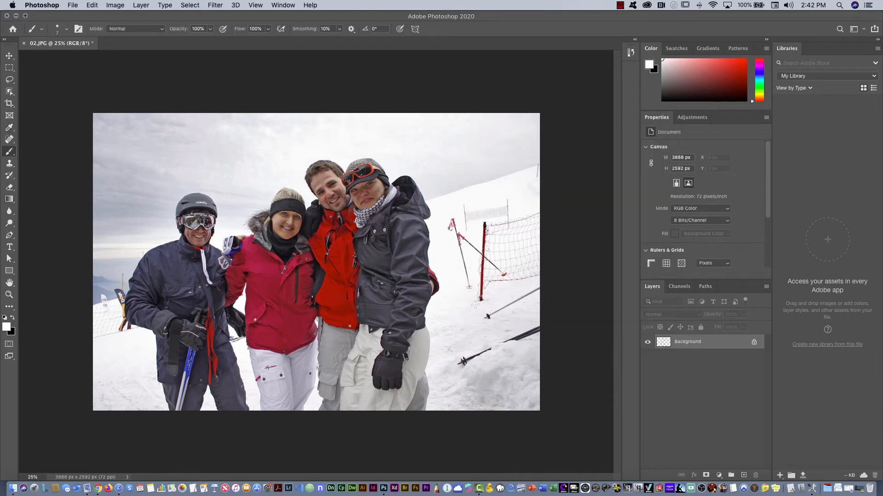
Display the available adjustments and revert 02.JPG to its original opened state
{"action": "key", "text": "b"}
{"action": "left_click", "coordinate": [693, 119]}
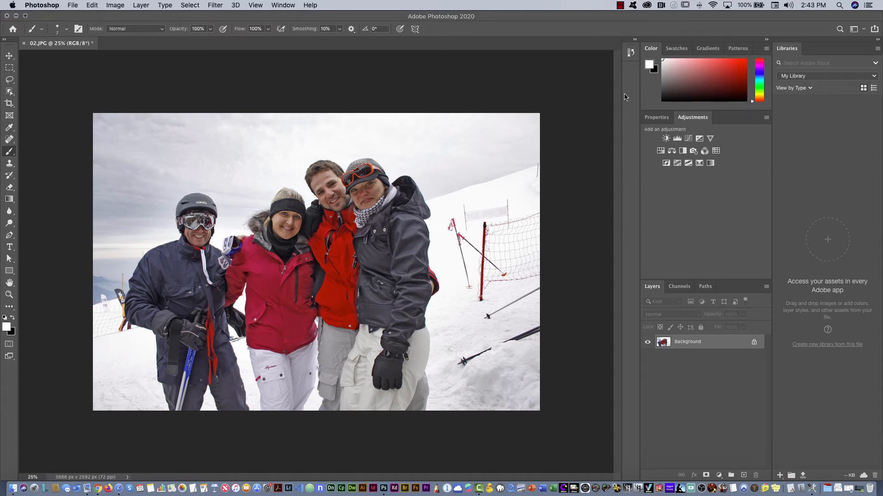
{"action": "left_click", "coordinate": [630, 53]}
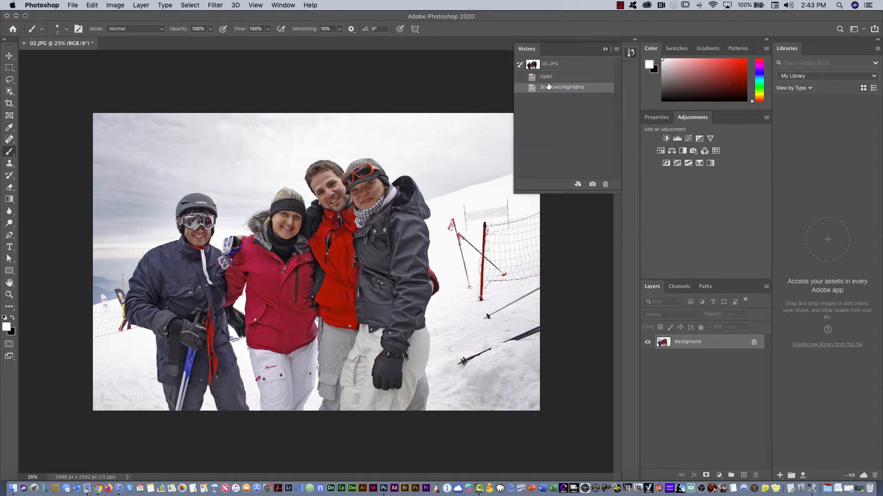
{"action": "left_click", "coordinate": [550, 66]}
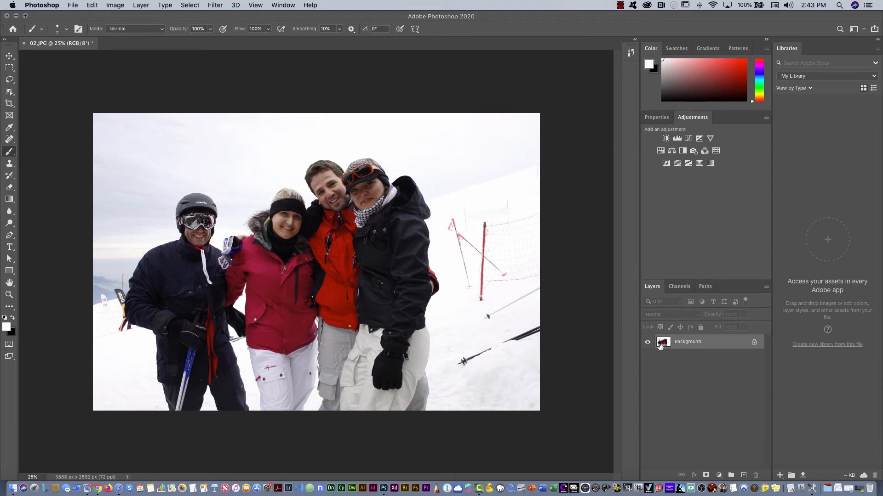
Duplicate the Background layer within 02.JPG, keeping the name Background copy
{"action": "left_click", "coordinate": [142, 6]}
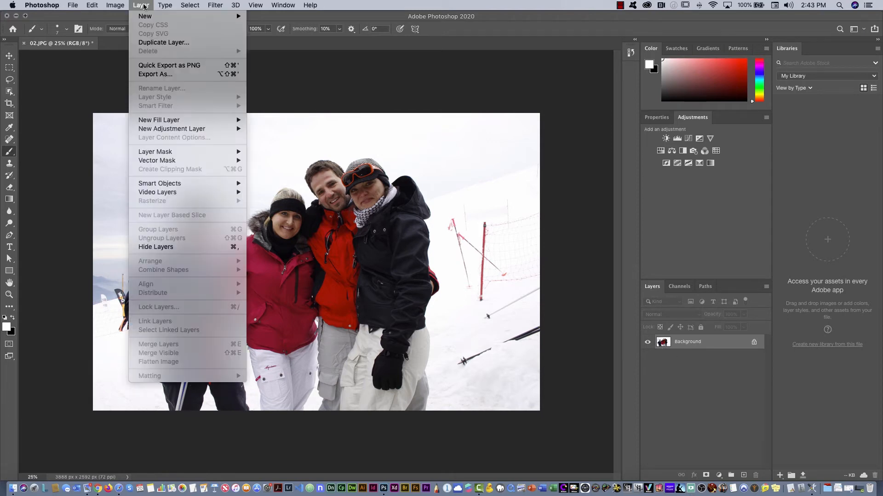
{"action": "left_click", "coordinate": [154, 42]}
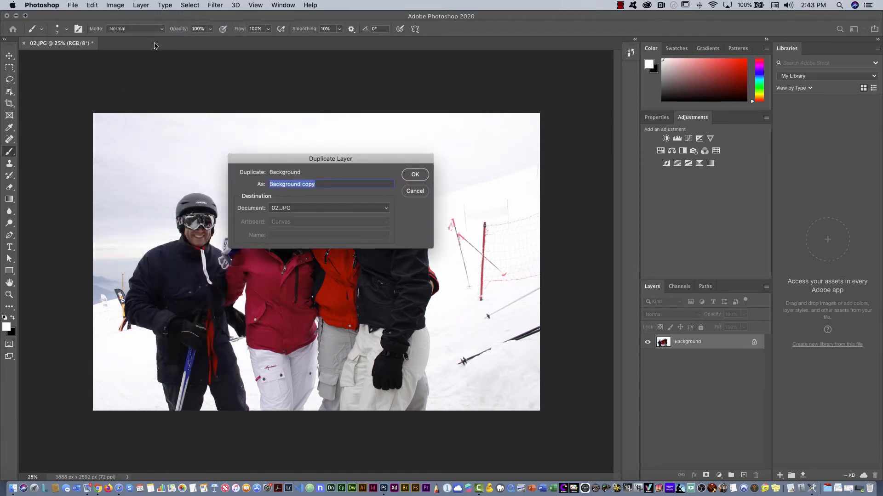
{"action": "left_click", "coordinate": [410, 175]}
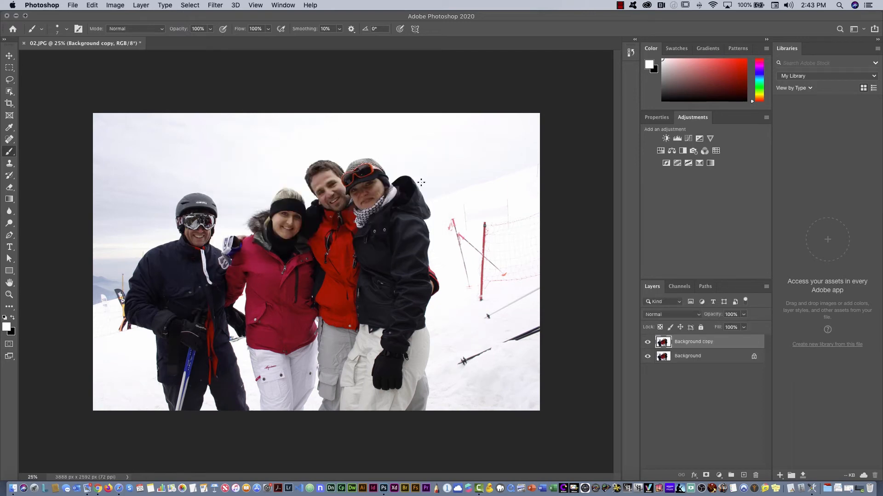
Apply Shadows/Highlights to the Background copy layer with shadows 60%, highlights 53%, color +13 and midtone -2
{"action": "left_click", "coordinate": [119, 6]}
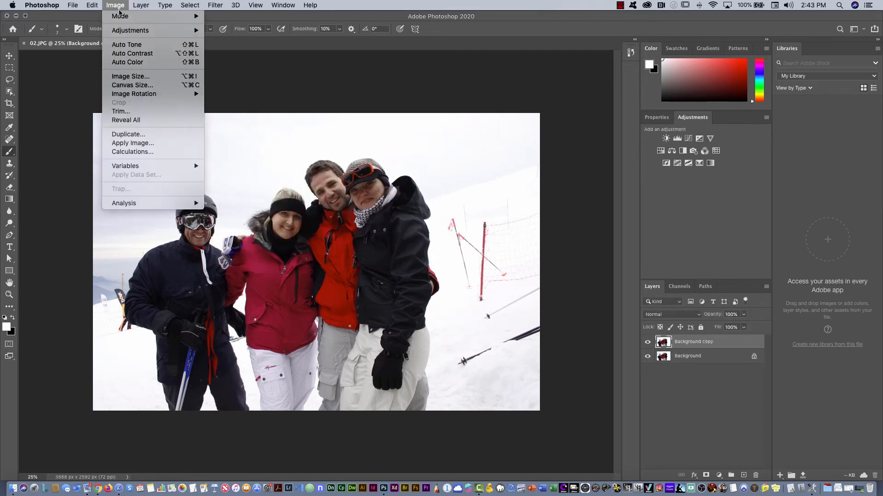
{"action": "mouse_move", "coordinate": [140, 33]}
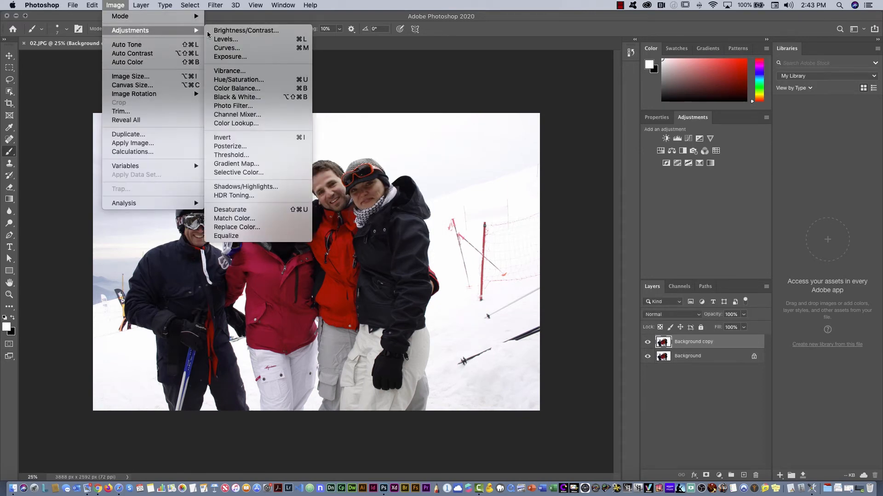
{"action": "left_click", "coordinate": [281, 187]}
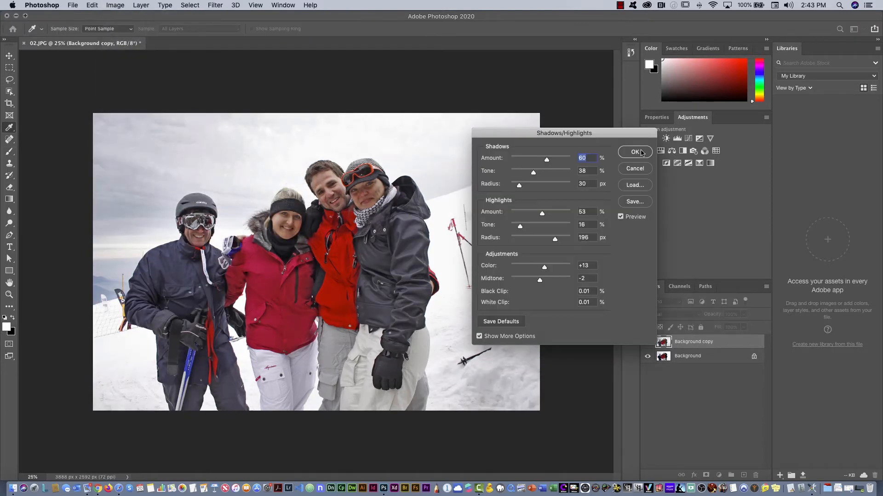
{"action": "left_click", "coordinate": [638, 152]}
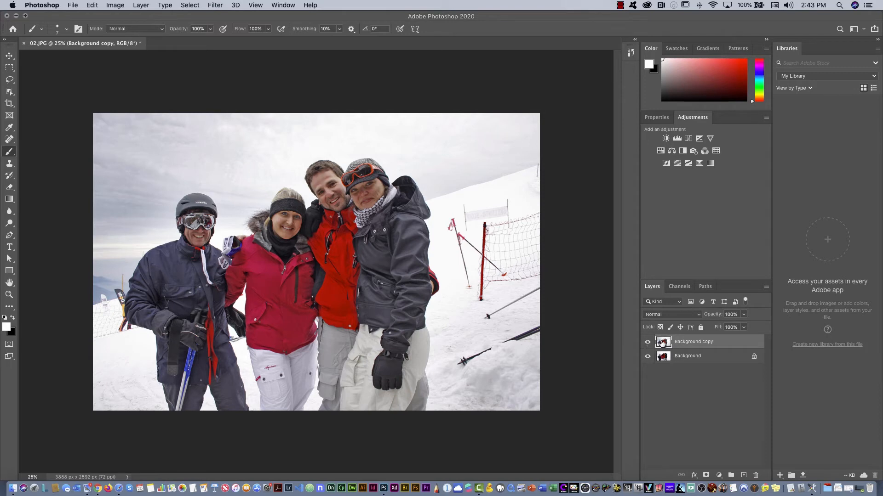
Revert 02.JPG to its opening snapshot and collapse the history display
{"action": "left_click", "coordinate": [627, 56]}
{"action": "left_click", "coordinate": [566, 68]}
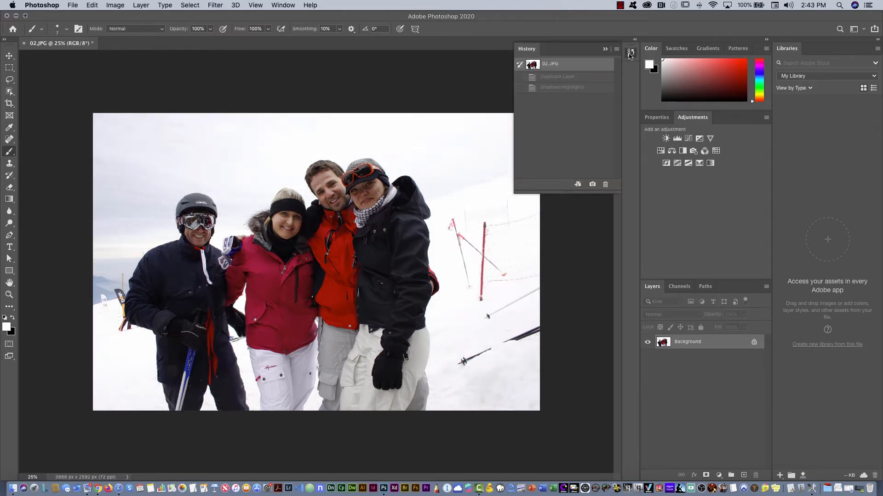
{"action": "left_click", "coordinate": [630, 53]}
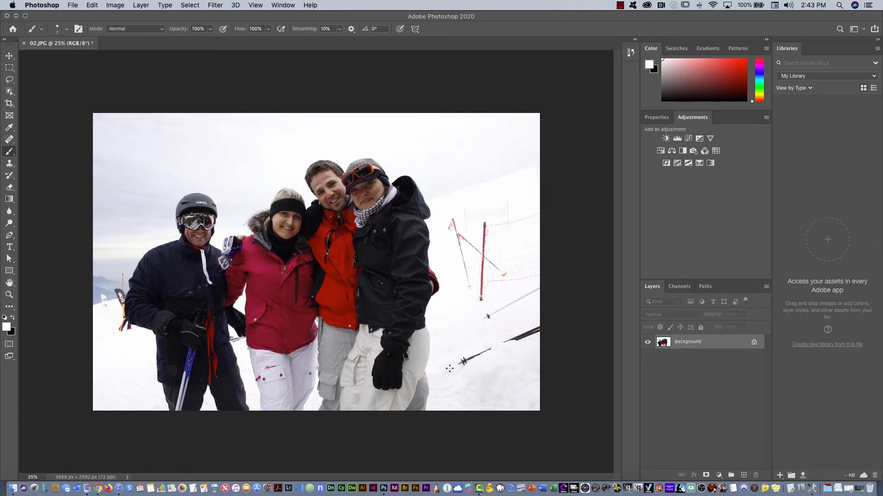
Convert the Background layer of the ski group photo to a smart object
{"action": "left_click", "coordinate": [142, 7]}
{"action": "mouse_move", "coordinate": [213, 186]}
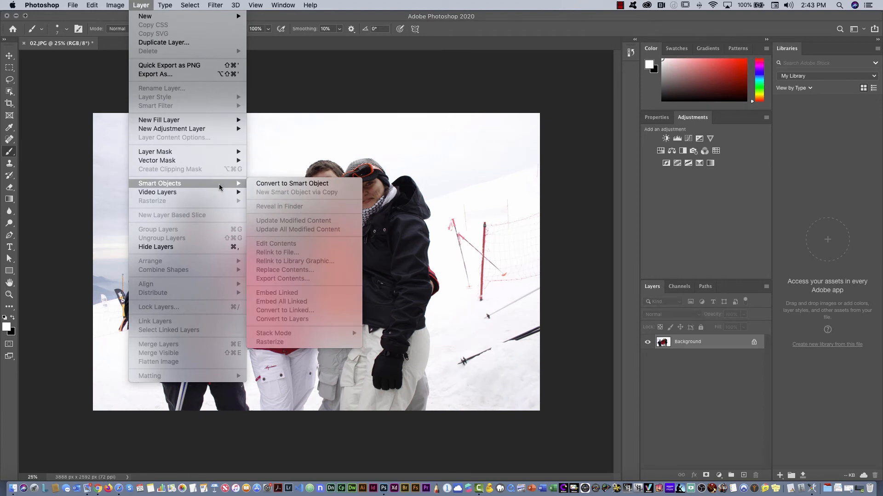
{"action": "left_click", "coordinate": [267, 185]}
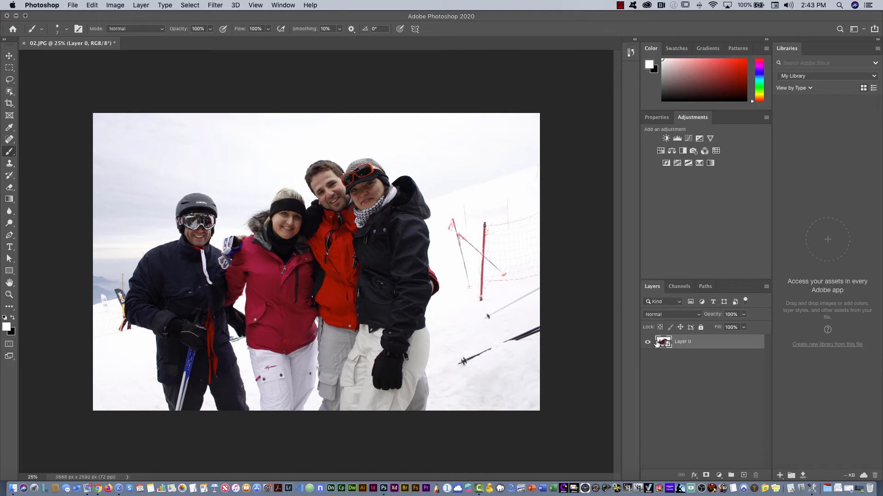
Apply Shadows/Highlights to the smart object with a shadows amount of 35%, a highlights amount of 0% and color +20
{"action": "left_click", "coordinate": [116, 5]}
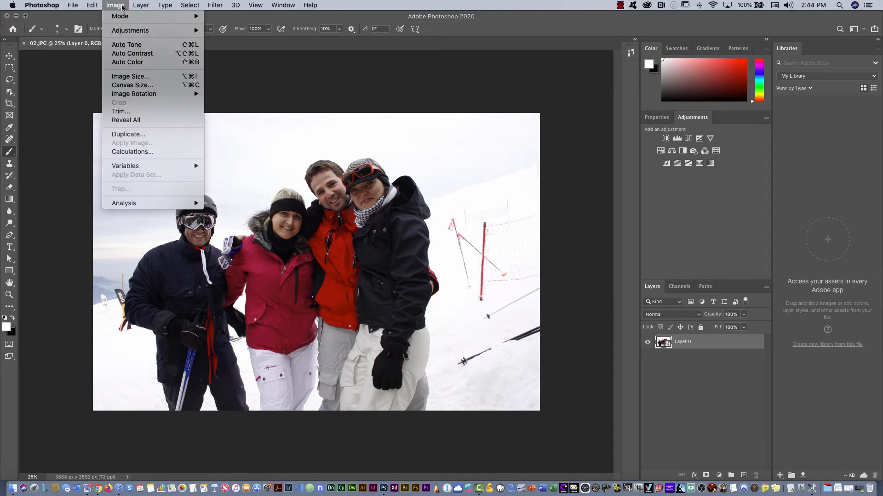
{"action": "mouse_move", "coordinate": [130, 30]}
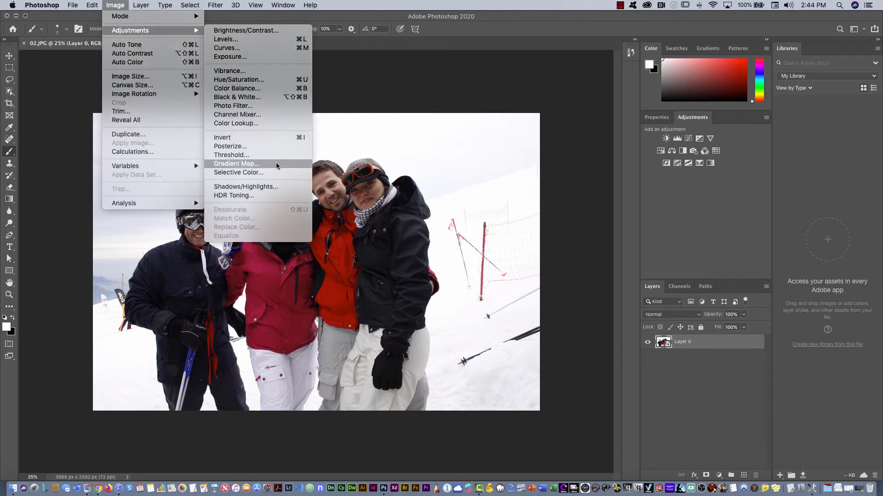
{"action": "left_click", "coordinate": [280, 186]}
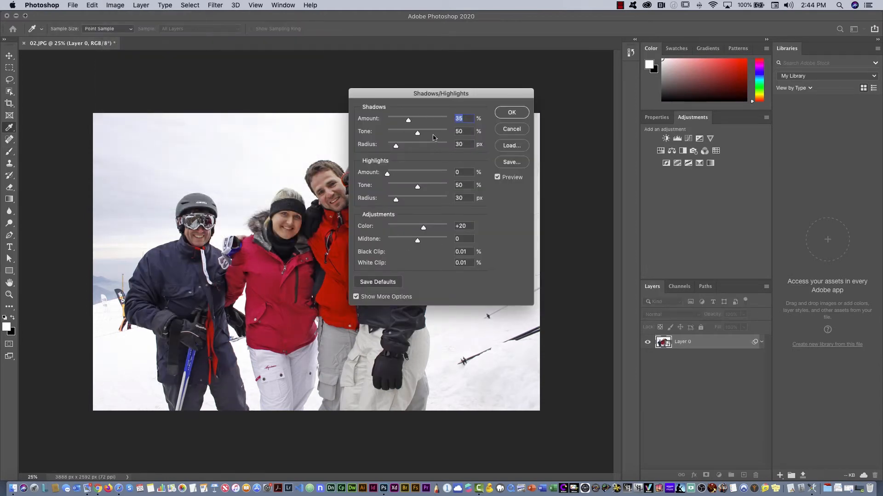
{"action": "left_click", "coordinate": [507, 115]}
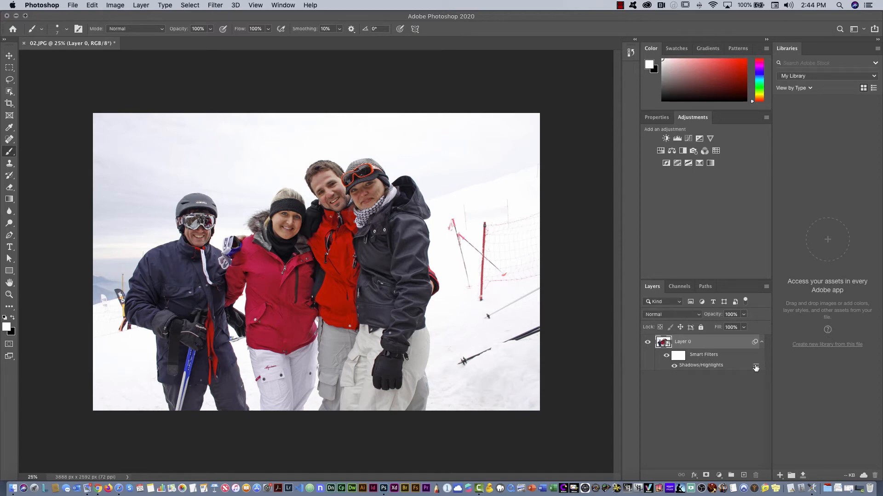
Edit the Shadows/Highlights smart filter on the ski photo, setting the shadows amount to 49%
{"action": "double_click", "coordinate": [711, 367]}
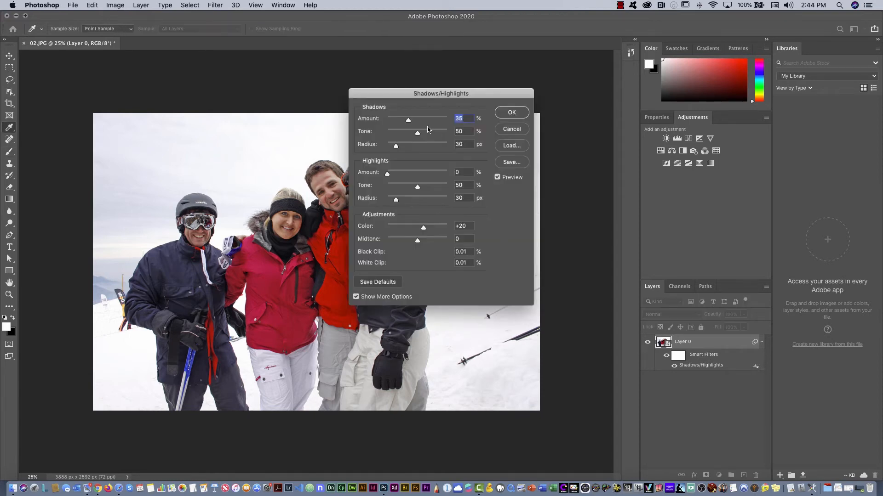
{"action": "left_click_drag", "start_coordinate": [408, 120], "coordinate": [416, 120]}
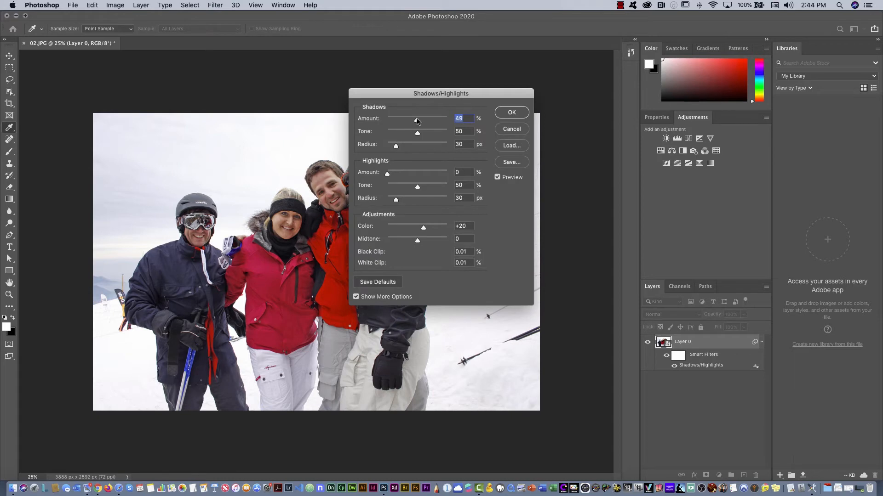
{"action": "left_click", "coordinate": [510, 113]}
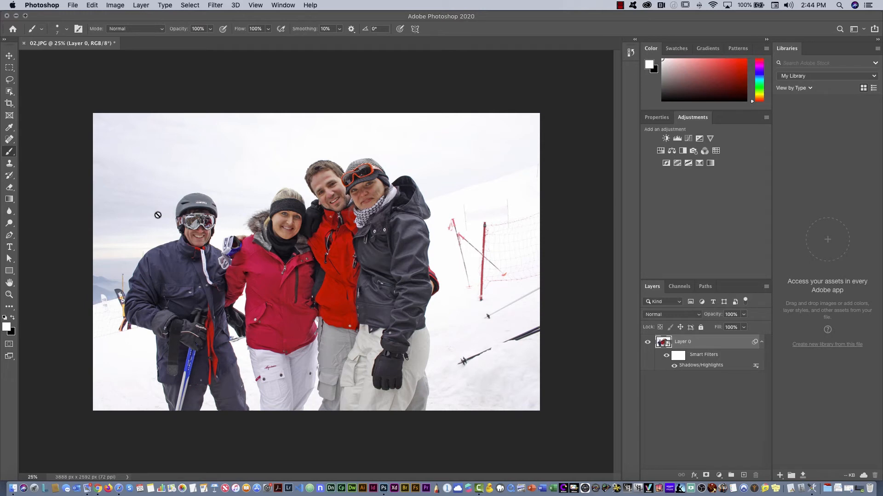
Save the ski photo to the Desktop as 02.psd in Photoshop format, keeping layers and Maximize Compatibility on
{"action": "left_click", "coordinate": [72, 5]}
{"action": "left_click", "coordinate": [94, 109]}
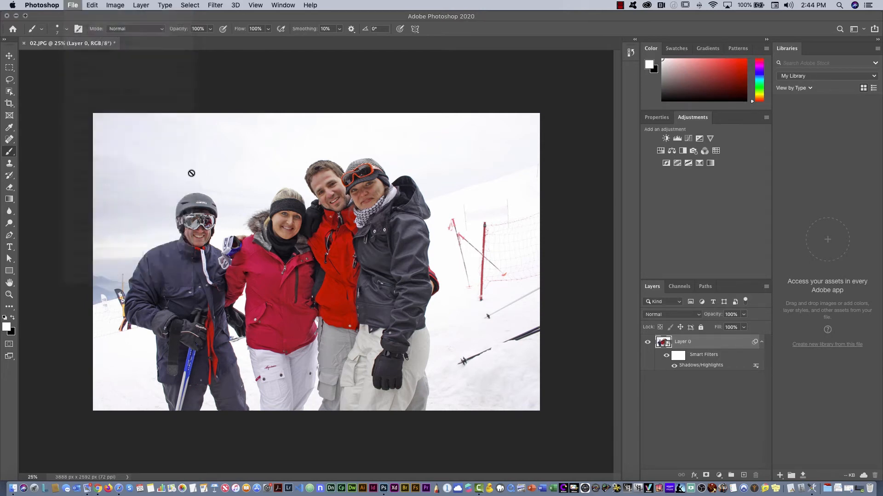
{"action": "left_click", "coordinate": [404, 282]}
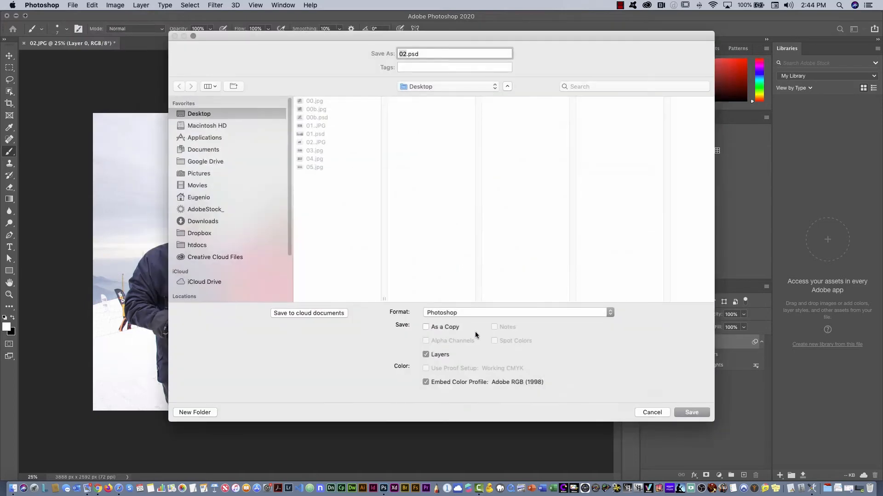
{"action": "left_click", "coordinate": [692, 413]}
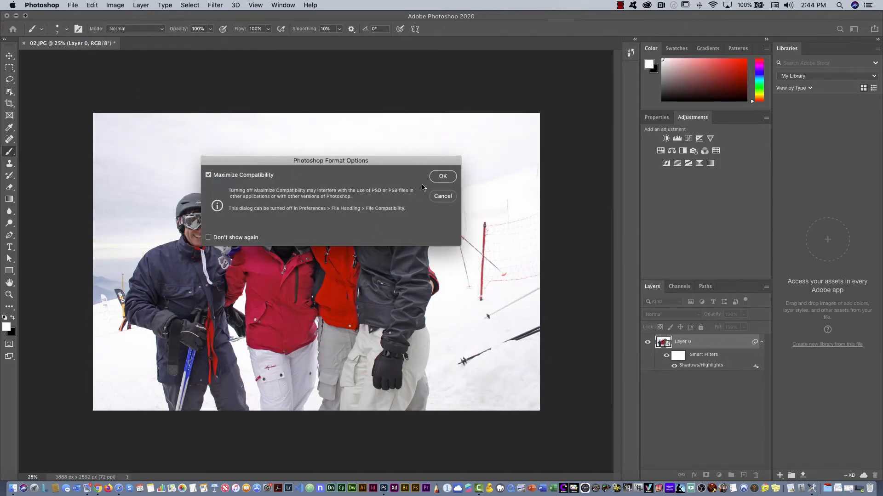
{"action": "left_click", "coordinate": [443, 178]}
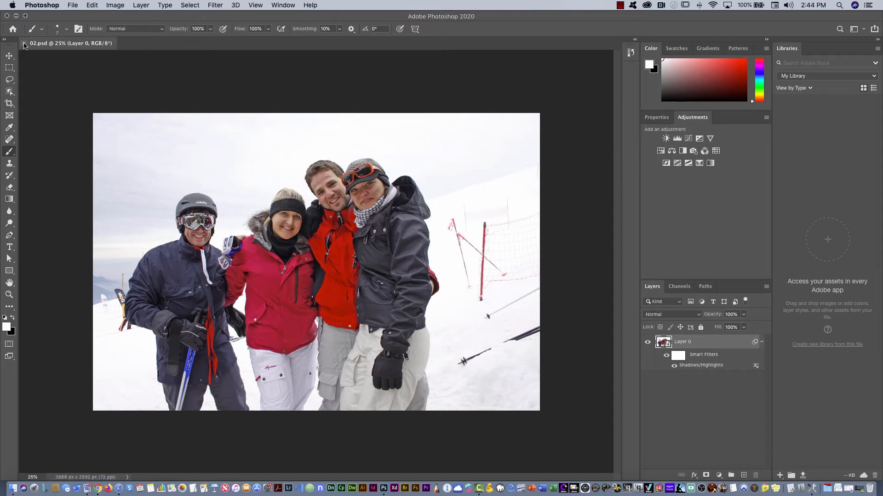
Close 02.psd and open 03.jpg from the desktop
{"action": "left_click", "coordinate": [24, 44]}
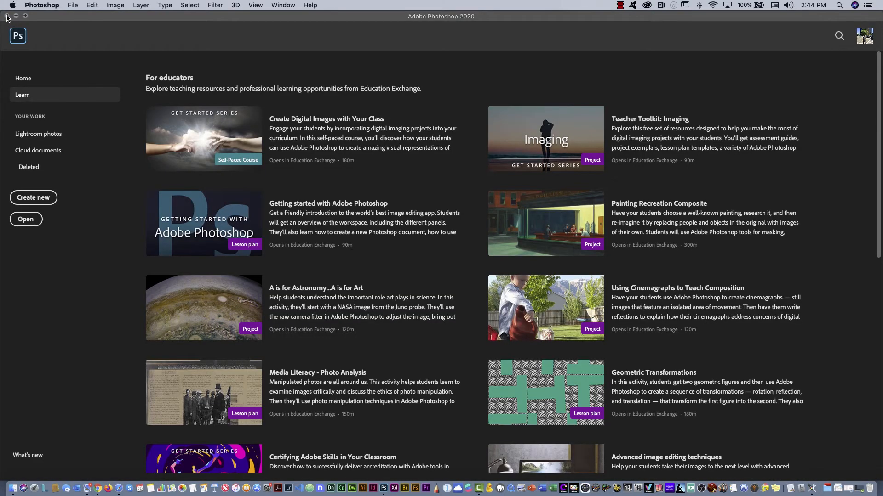
{"action": "left_click", "coordinate": [7, 17]}
{"action": "left_click", "coordinate": [327, 246]}
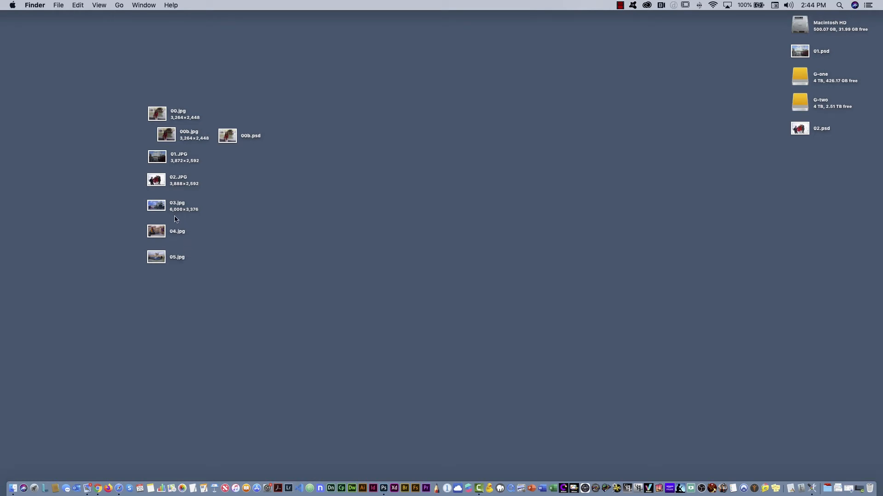
{"action": "double_click", "coordinate": [162, 207]}
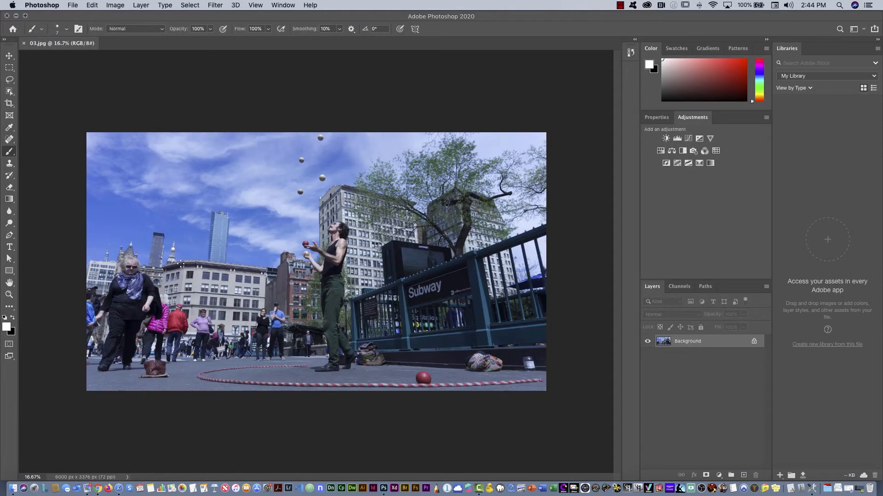
Correct the blue cast of 03.jpg with Levels by sampling the pavement near the rope ring as the gray point
{"action": "left_click", "coordinate": [113, 5]}
{"action": "mouse_move", "coordinate": [124, 30]}
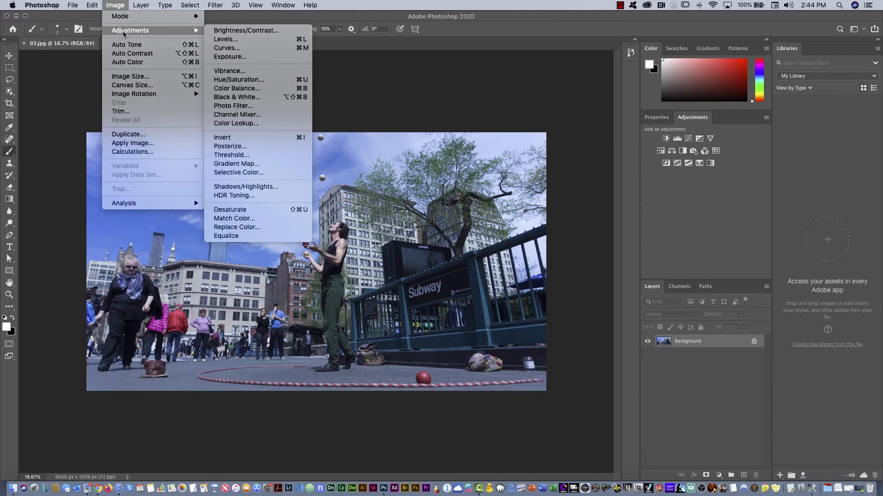
{"action": "left_click", "coordinate": [246, 40]}
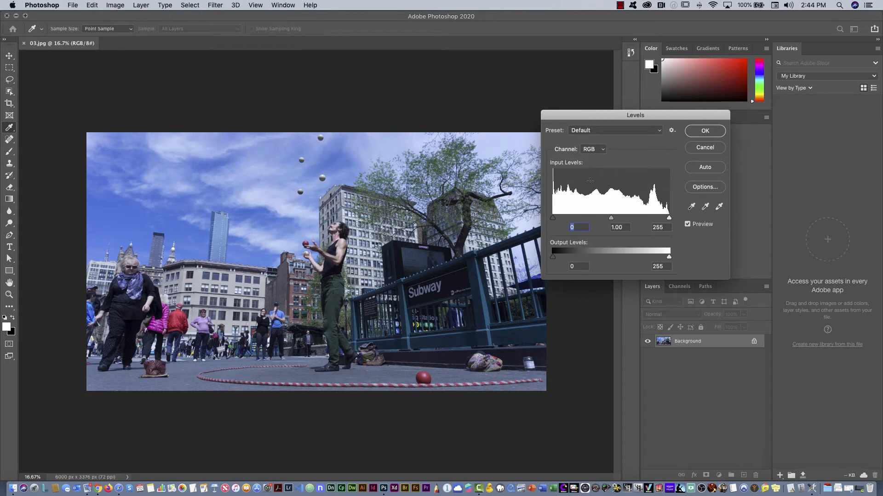
{"action": "left_click_drag", "start_coordinate": [601, 116], "coordinate": [523, 93]}
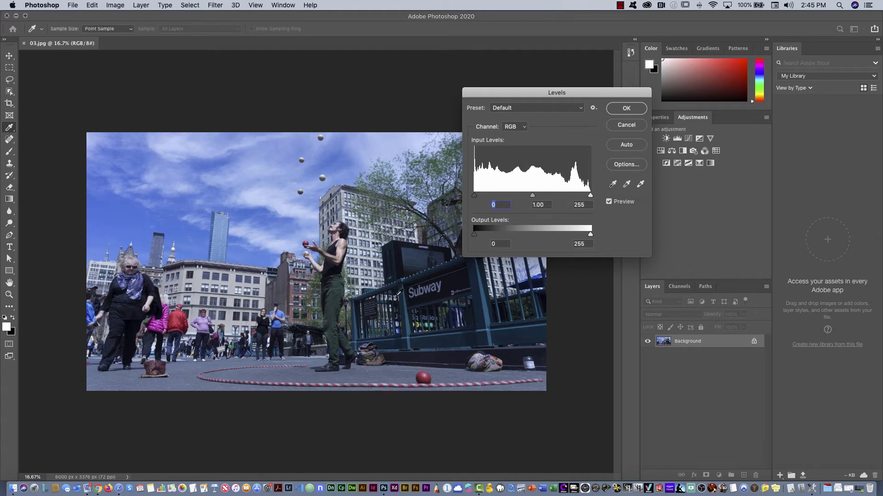
{"action": "left_click", "coordinate": [626, 184]}
{"action": "left_click", "coordinate": [627, 186]}
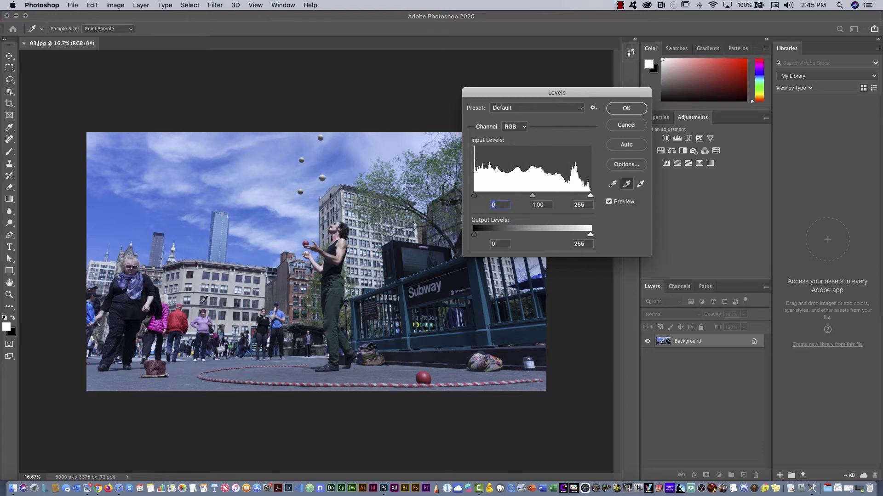
{"action": "left_click", "coordinate": [283, 371]}
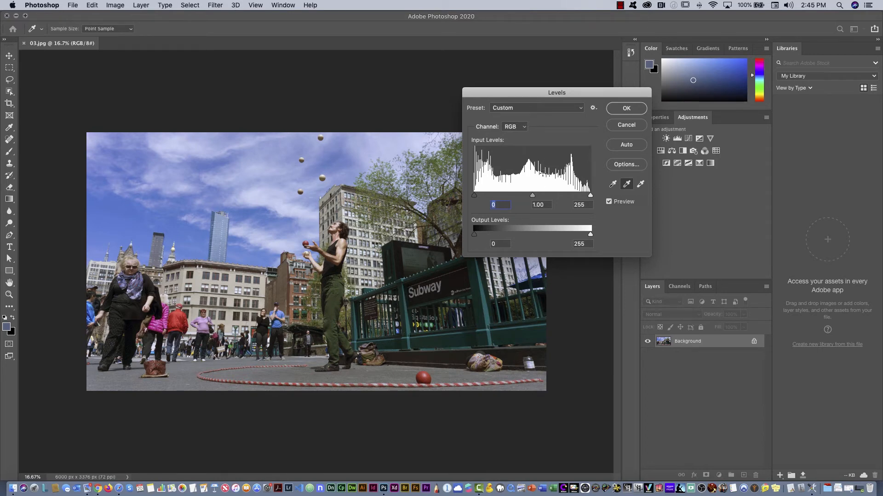
Resample the gray point at several pavement spots, ending inside the rope ring near its far edge, and apply the Levels correction
{"action": "left_click", "coordinate": [475, 379]}
{"action": "left_click", "coordinate": [329, 379]}
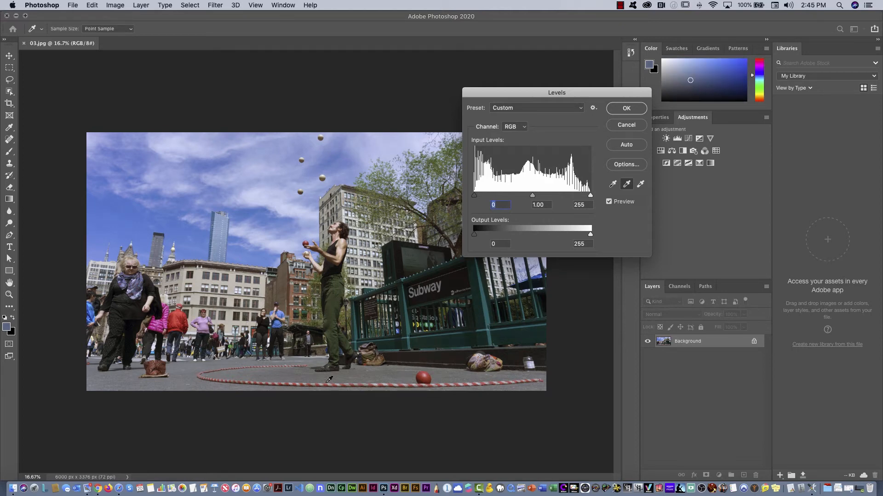
{"action": "left_click", "coordinate": [248, 378]}
{"action": "left_click", "coordinate": [218, 374]}
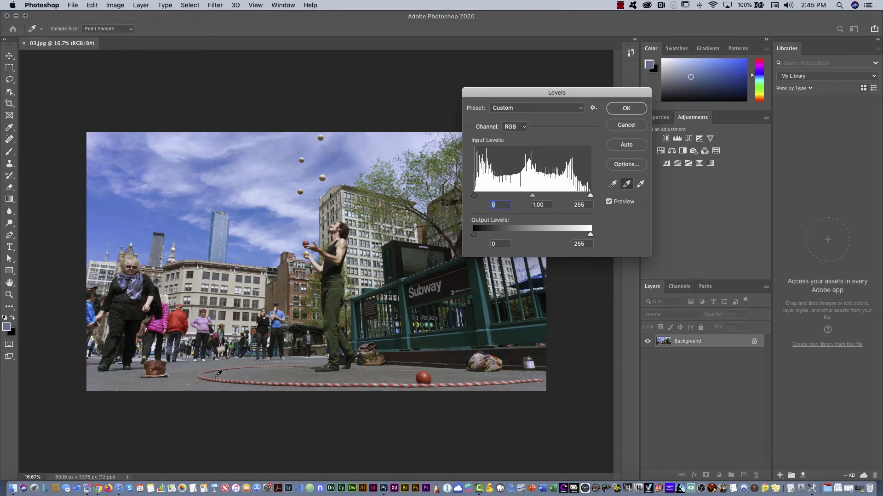
{"action": "left_click", "coordinate": [279, 371]}
{"action": "left_click", "coordinate": [291, 370]}
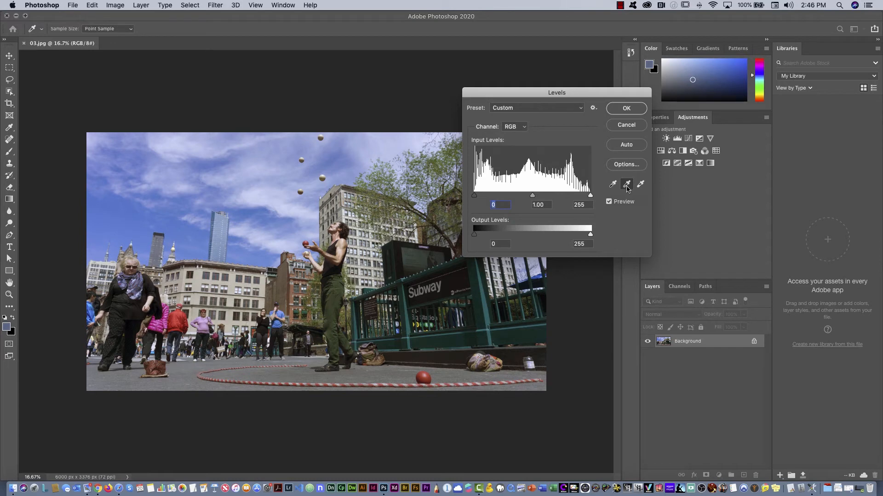
{"action": "left_click", "coordinate": [626, 108]}
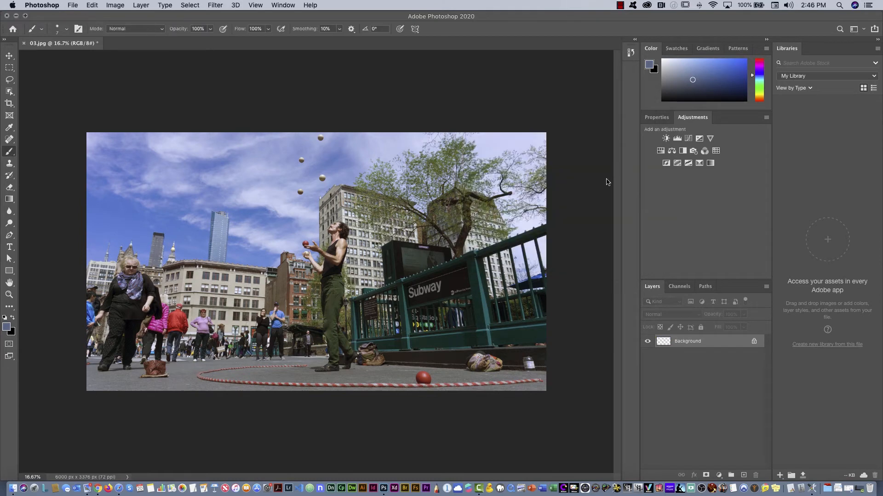
Close 03.jpg without saving and open 04.jpg from the desktop
{"action": "left_click", "coordinate": [24, 44]}
{"action": "left_click", "coordinate": [410, 170]}
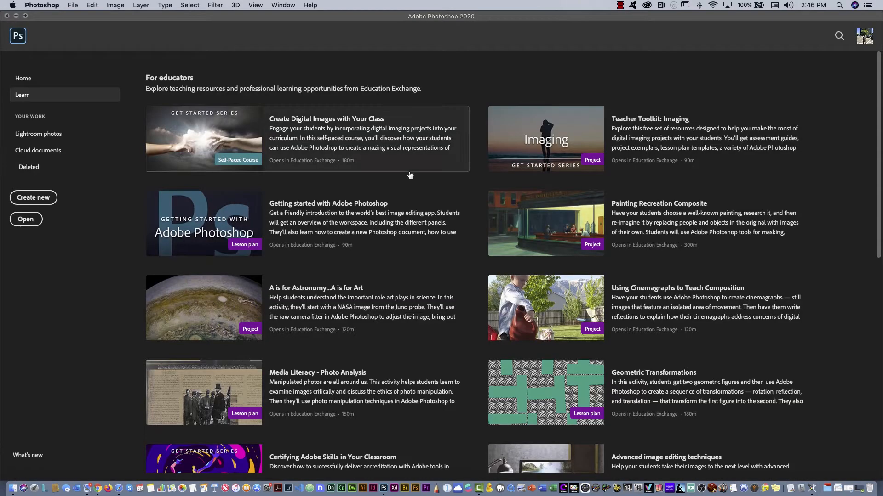
{"action": "left_click", "coordinate": [15, 16]}
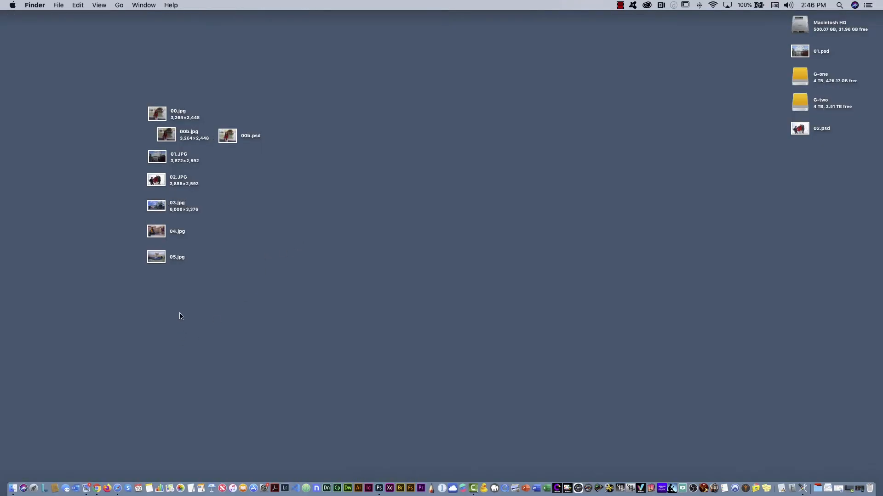
{"action": "double_click", "coordinate": [157, 234]}
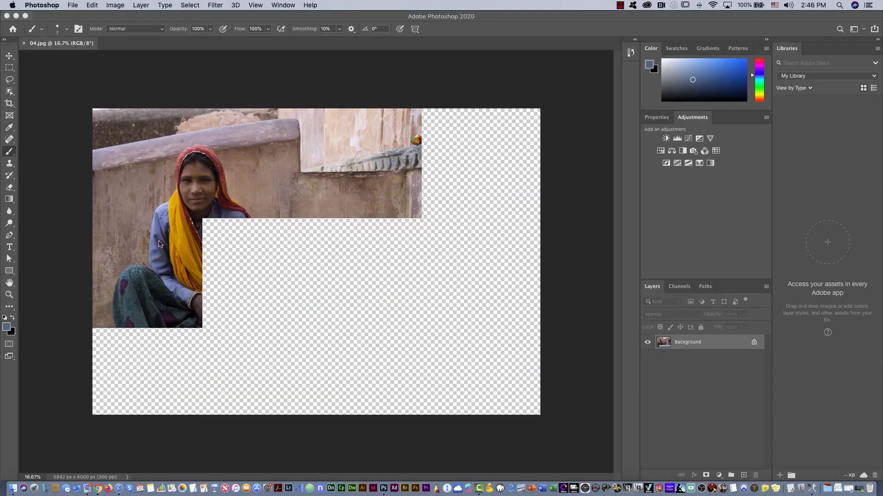
Try a Master hue shift on 04.jpg with Hue/Saturation, reset the hue to 0 and uncover the photo
{"action": "left_click", "coordinate": [114, 5]}
{"action": "mouse_move", "coordinate": [120, 32]}
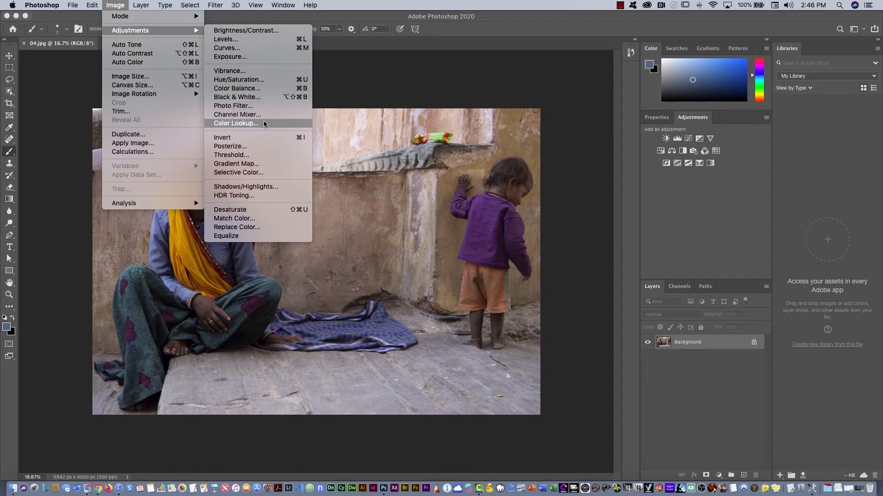
{"action": "left_click", "coordinate": [263, 80]}
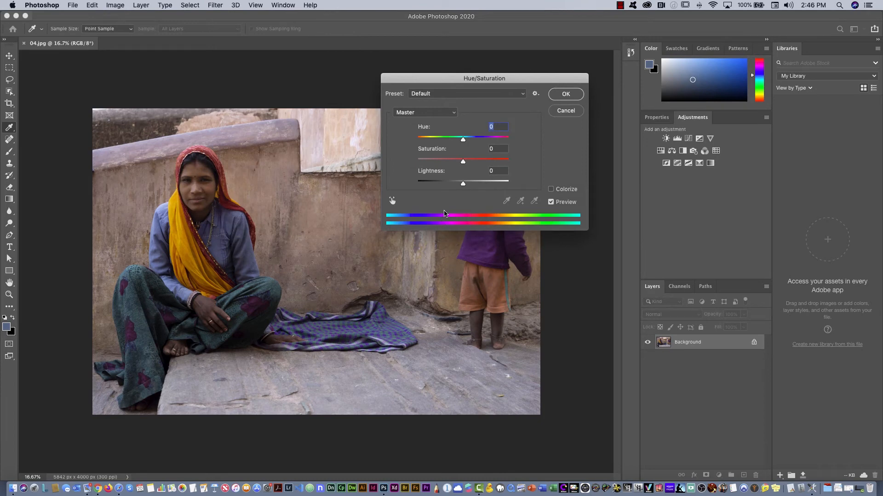
{"action": "mouse_move", "coordinate": [464, 141]}
{"action": "left_mouse_down"}
{"action": "mouse_move", "coordinate": [472, 143]}
{"action": "mouse_move", "coordinate": [455, 143]}
{"action": "mouse_move", "coordinate": [463, 141]}
{"action": "left_mouse_up"}
{"action": "type", "text": "0"}
{"action": "left_click_drag", "start_coordinate": [450, 77], "coordinate": [610, 157]}
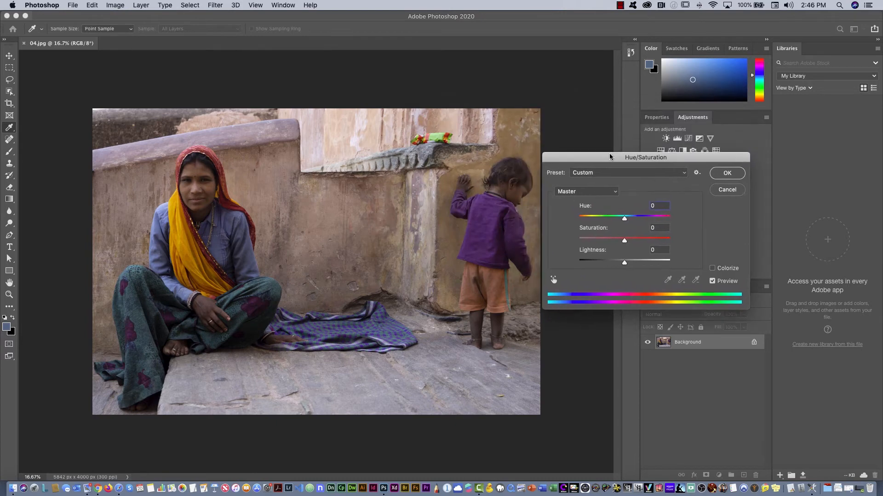
Try shifting only the Blues to a hue of -72, and bring that hue back to about +2
{"action": "left_click", "coordinate": [576, 192]}
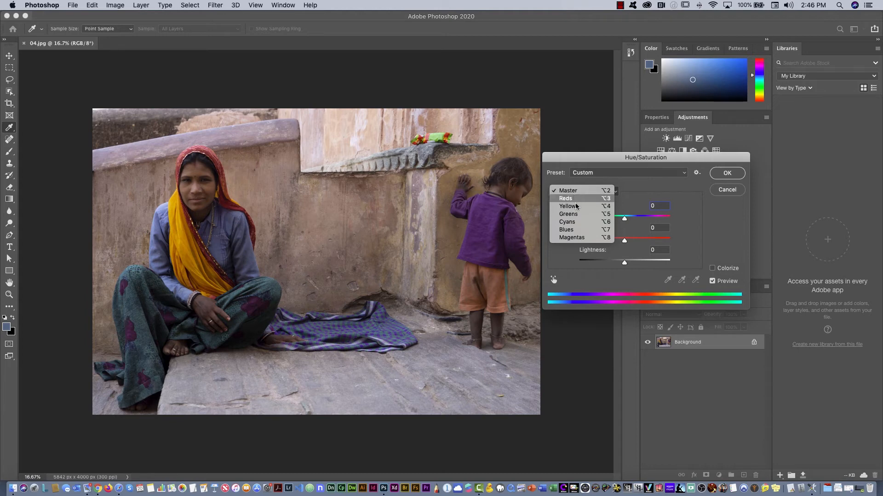
{"action": "left_click", "coordinate": [572, 231]}
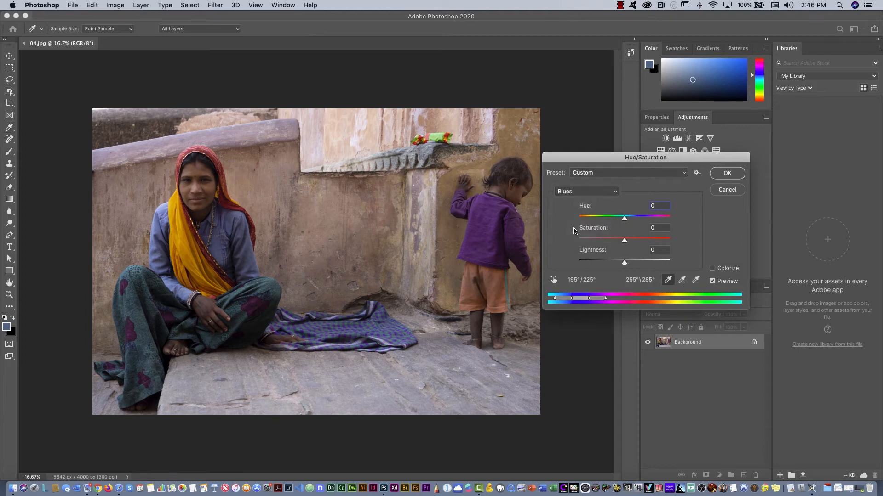
{"action": "left_click_drag", "start_coordinate": [625, 220], "coordinate": [599, 220]}
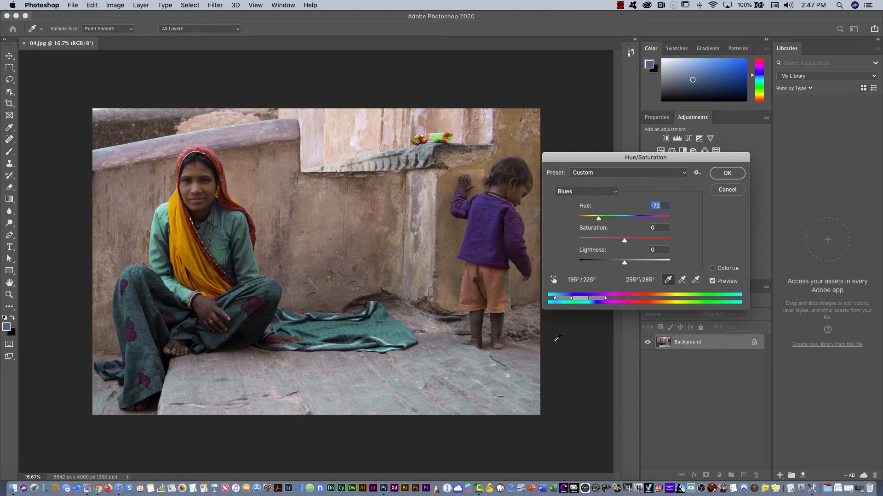
{"action": "left_click_drag", "start_coordinate": [599, 221], "coordinate": [625, 220]}
Try shifting the hue of the Reds only, and cancel the Hue/Saturation adjustment
{"action": "left_click", "coordinate": [594, 191]}
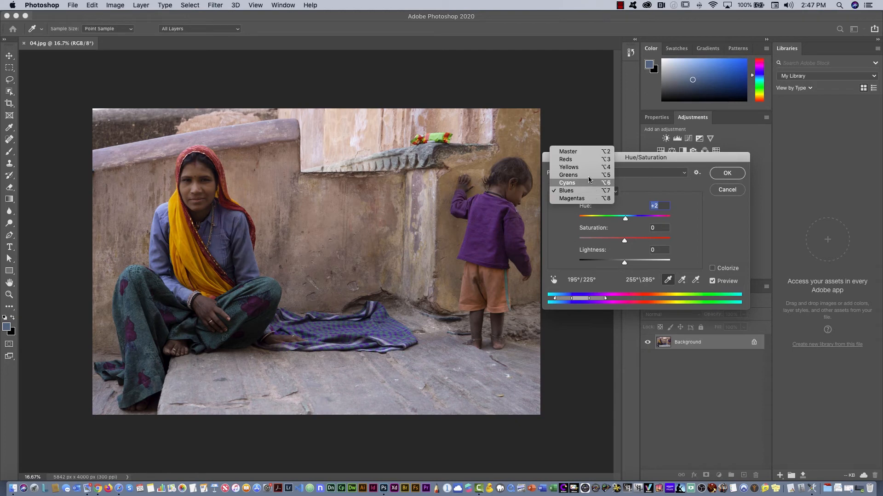
{"action": "left_click", "coordinate": [566, 159]}
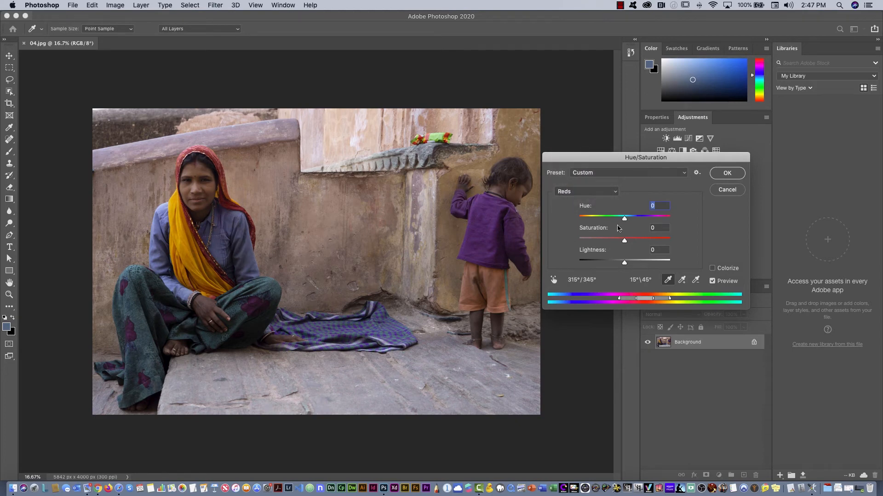
{"action": "mouse_move", "coordinate": [624, 220]}
{"action": "left_mouse_down"}
{"action": "mouse_move", "coordinate": [608, 220]}
{"action": "mouse_move", "coordinate": [639, 220]}
{"action": "mouse_move", "coordinate": [624, 220]}
{"action": "left_mouse_up"}
{"action": "left_click", "coordinate": [729, 192]}
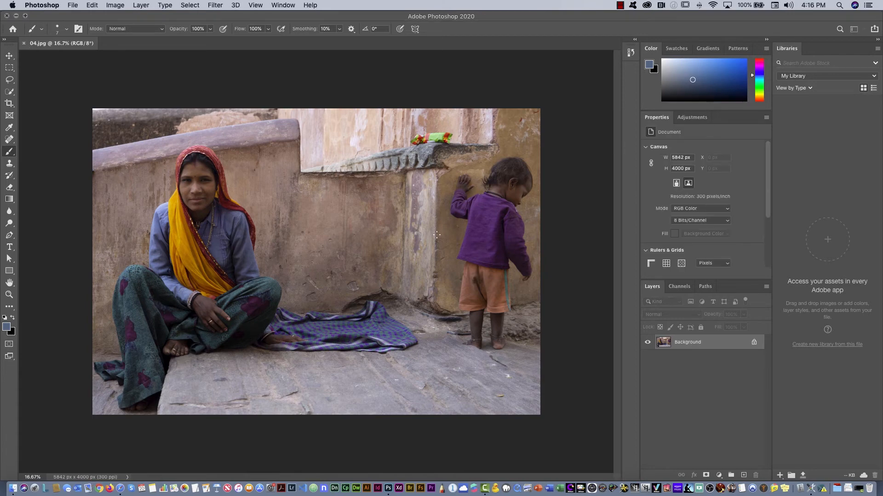
Select the child's purple shirt, including both sleeves, with the Quick Selection tool and inspect the selection edges up close
{"action": "left_click", "coordinate": [10, 93]}
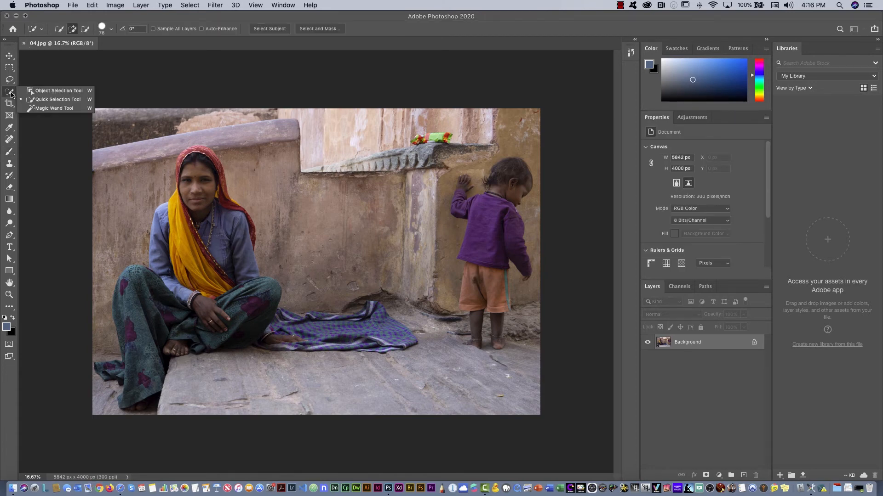
{"action": "left_click", "coordinate": [61, 101]}
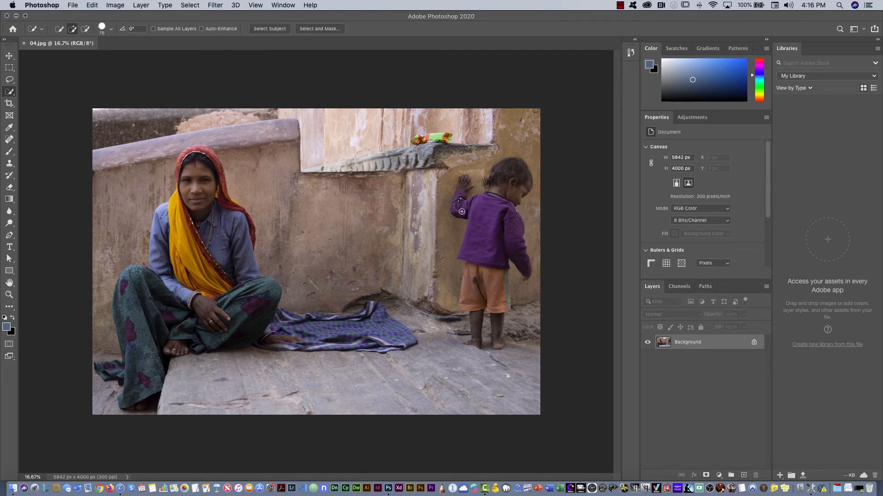
{"action": "mouse_move", "coordinate": [482, 208]}
{"action": "left_mouse_down"}
{"action": "mouse_move", "coordinate": [500, 209]}
{"action": "mouse_move", "coordinate": [478, 203]}
{"action": "left_mouse_up"}
{"action": "left_click_drag", "start_coordinate": [508, 218], "coordinate": [488, 239]}
{"action": "left_click", "coordinate": [461, 197]}
{"action": "left_click", "coordinate": [10, 295]}
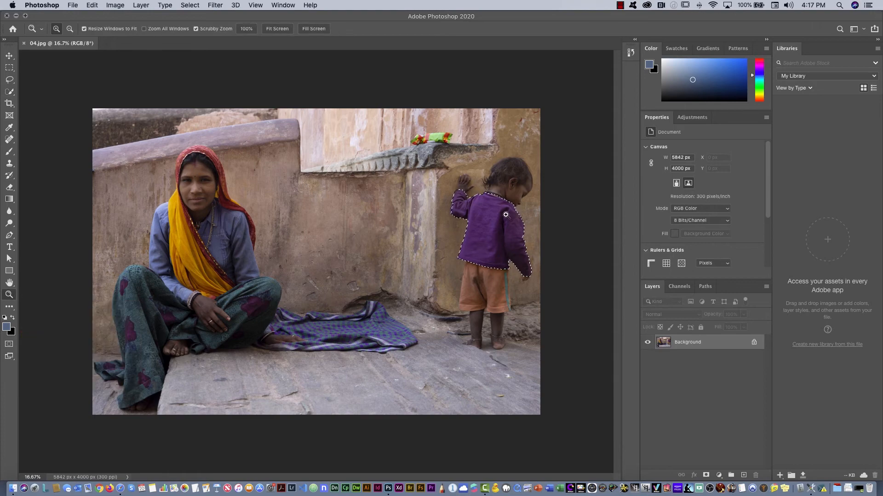
{"action": "left_click_drag", "start_coordinate": [508, 215], "coordinate": [546, 198]}
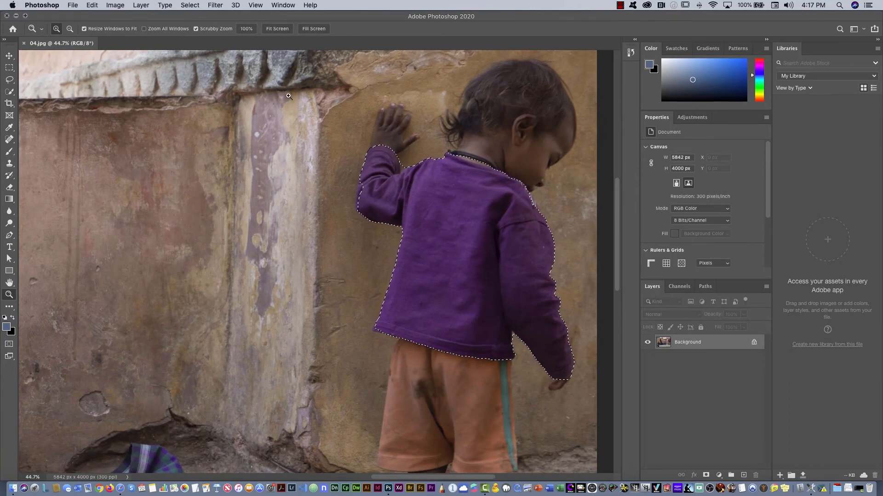
Open the shirt selection in Select and Mask and preview it on white at 57% opacity
{"action": "left_click", "coordinate": [9, 91]}
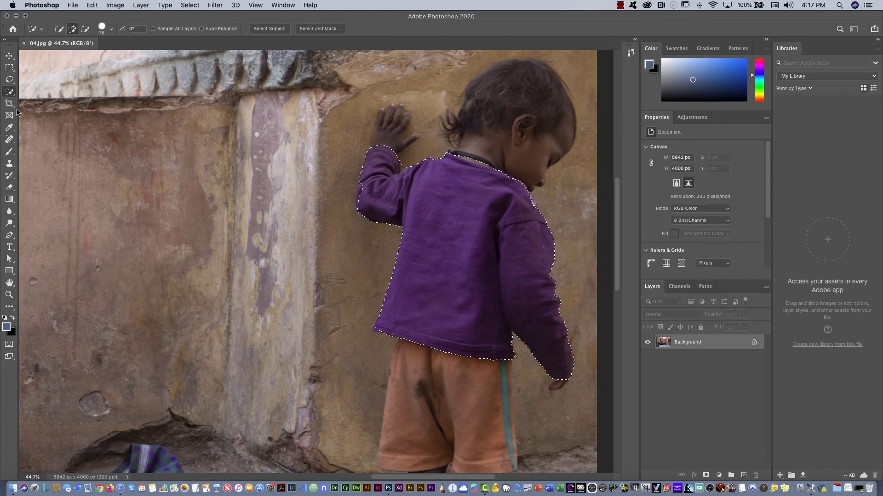
{"action": "left_click", "coordinate": [328, 31]}
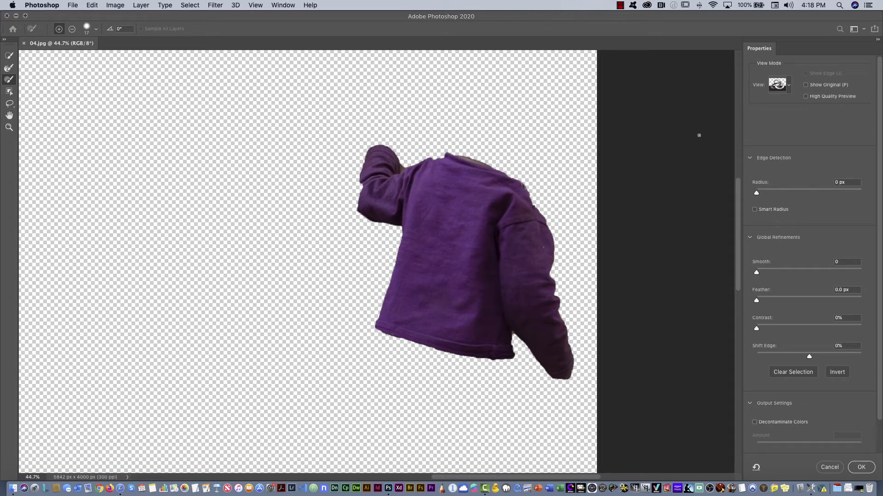
{"action": "left_click", "coordinate": [788, 87]}
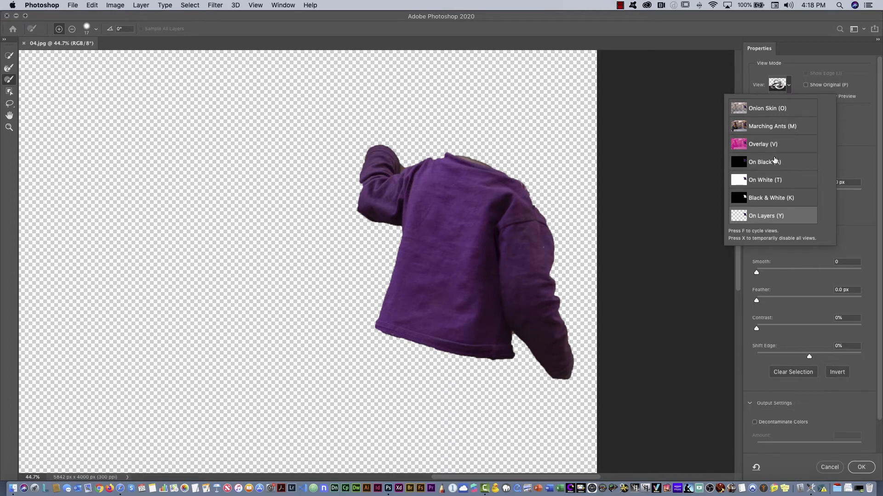
{"action": "left_click", "coordinate": [756, 145]}
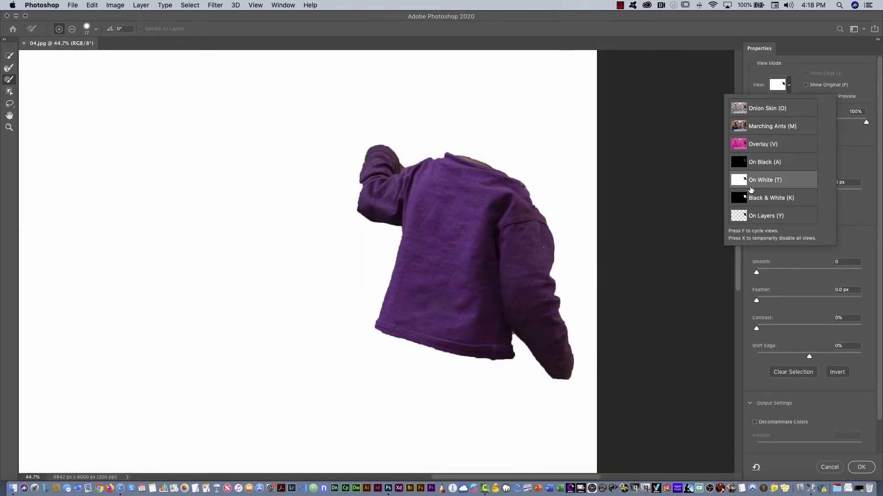
{"action": "left_click", "coordinate": [784, 95]}
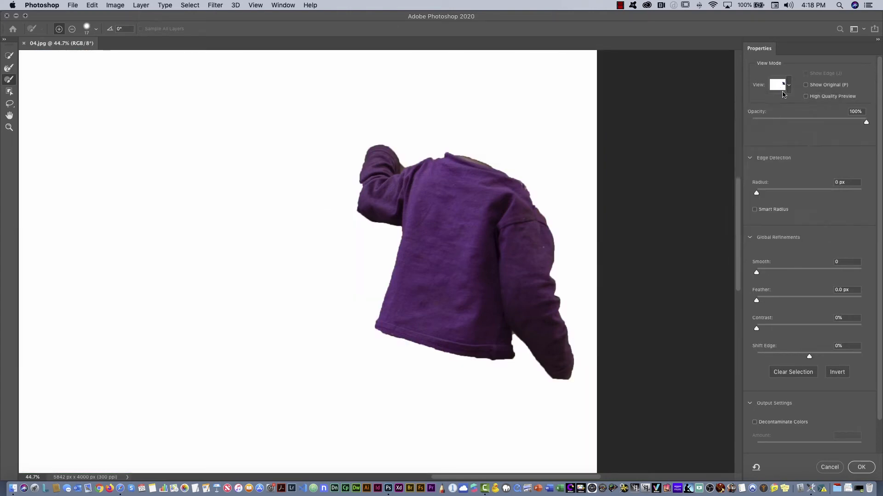
{"action": "left_click_drag", "start_coordinate": [867, 123], "coordinate": [823, 124]}
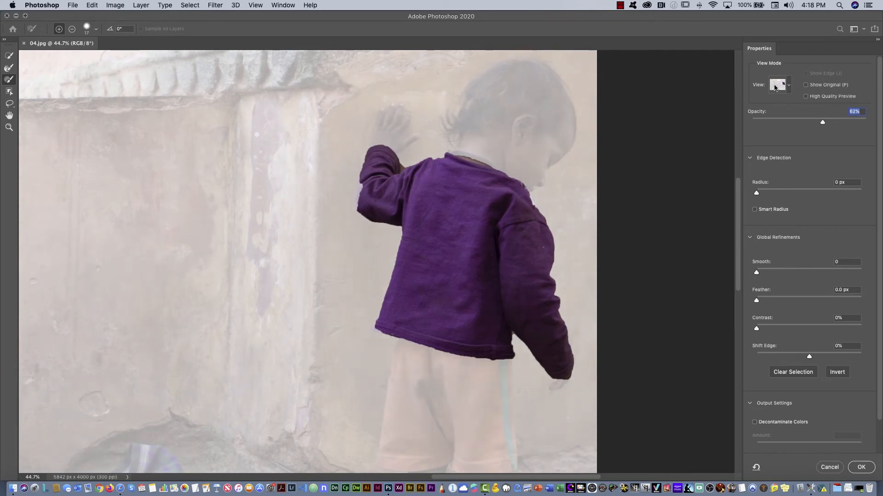
{"action": "left_click_drag", "start_coordinate": [820, 122], "coordinate": [817, 122]}
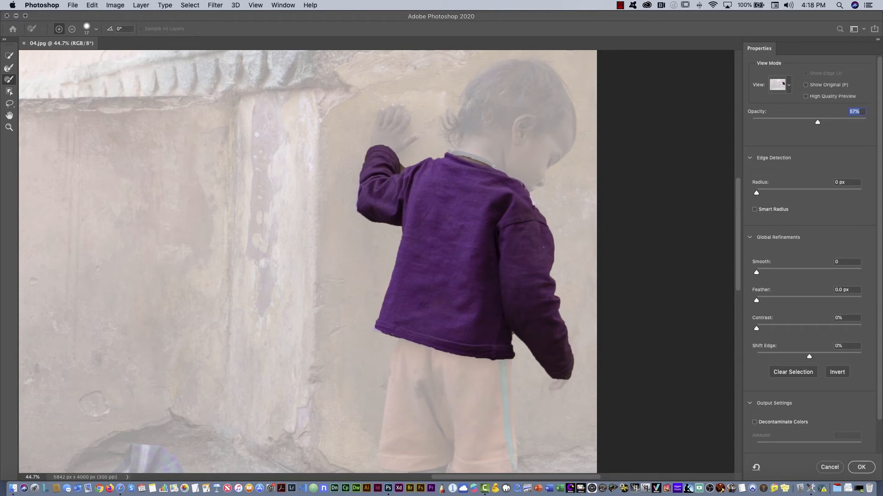
Set the refinement brush to subtract, raise the Smooth setting moderately, and apply the refined shirt selection
{"action": "left_click", "coordinate": [72, 28]}
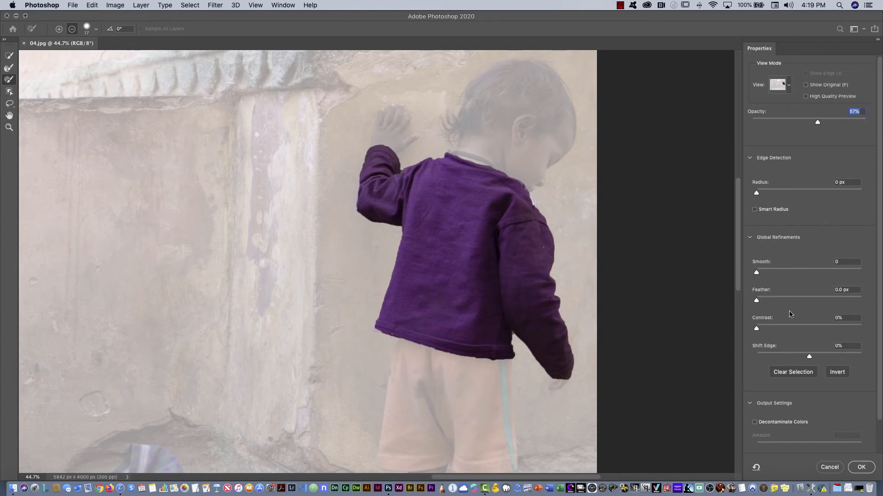
{"action": "left_click_drag", "start_coordinate": [756, 274], "coordinate": [782, 277]}
{"action": "left_click", "coordinate": [860, 467]}
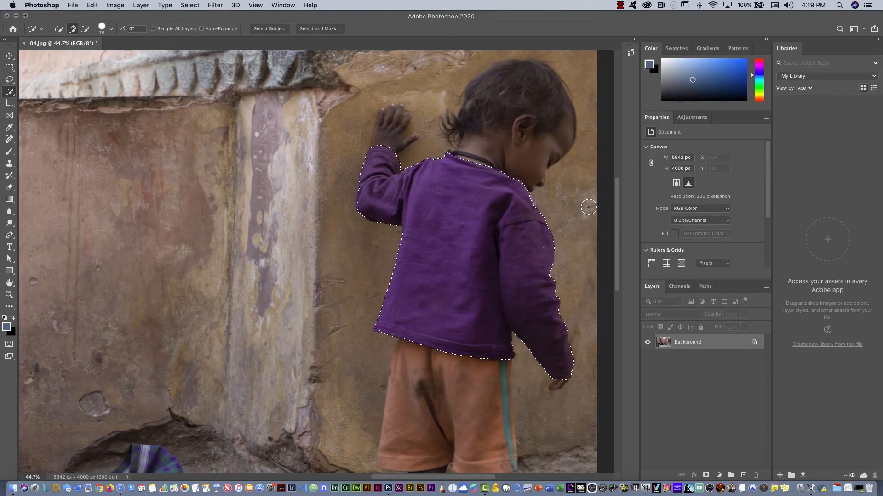
Recolor the selected shirt with a Hue/Saturation adjustment layer at a hue of -58, showing large layer thumbnails
{"action": "key", "text": "super+0"}
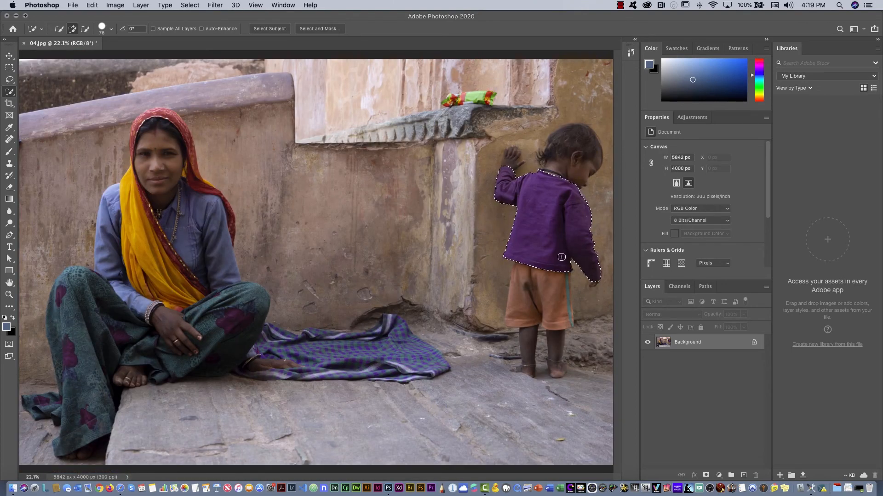
{"action": "left_click", "coordinate": [693, 119]}
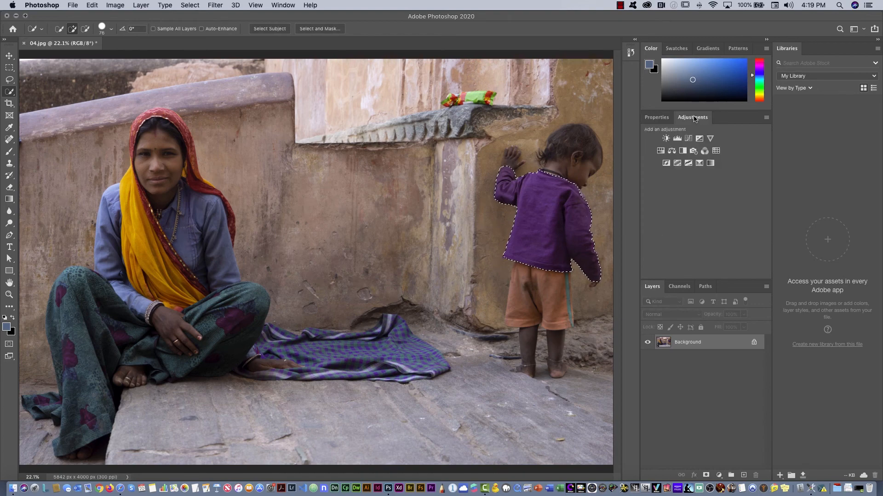
{"action": "left_click", "coordinate": [660, 151]}
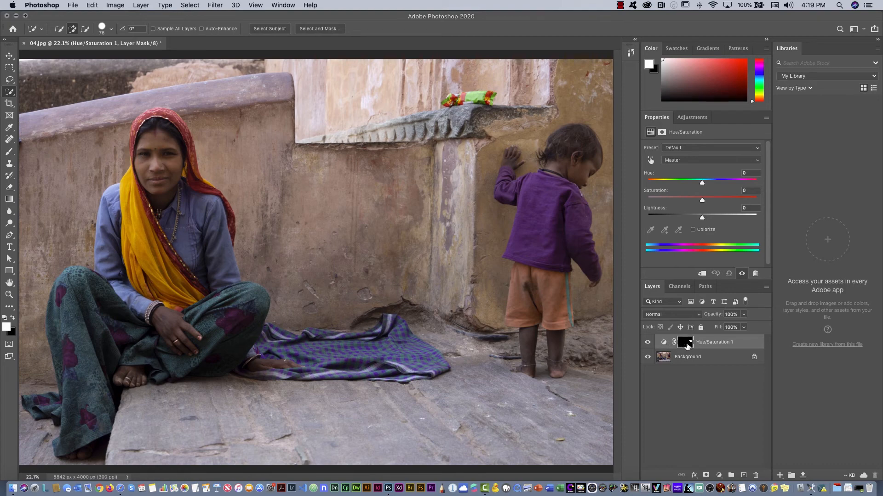
{"action": "right_click", "coordinate": [692, 379]}
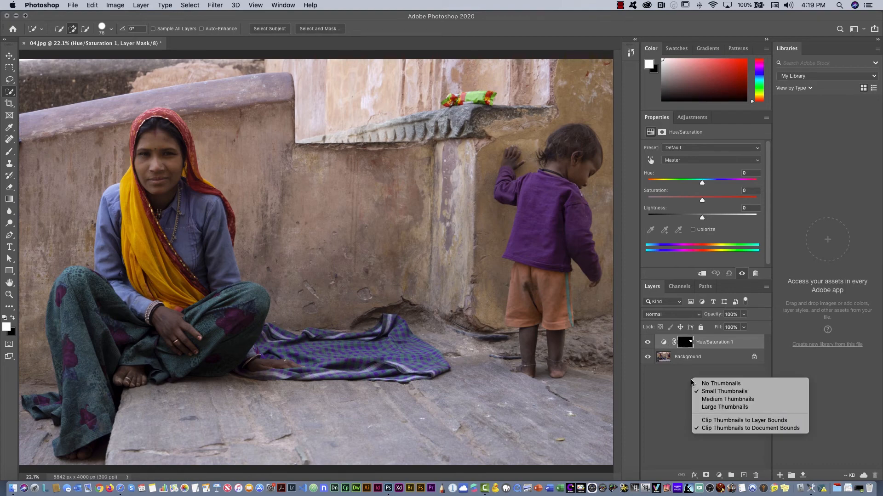
{"action": "left_click", "coordinate": [718, 407]}
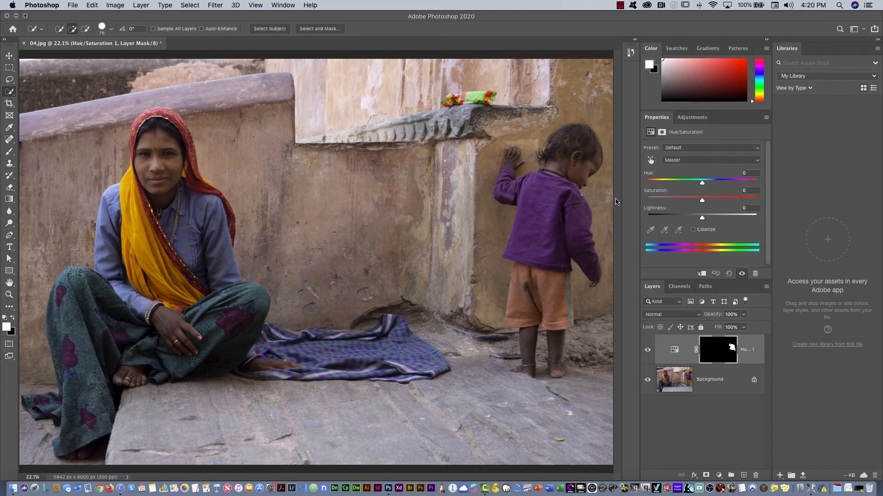
{"action": "left_click_drag", "start_coordinate": [701, 183], "coordinate": [675, 186]}
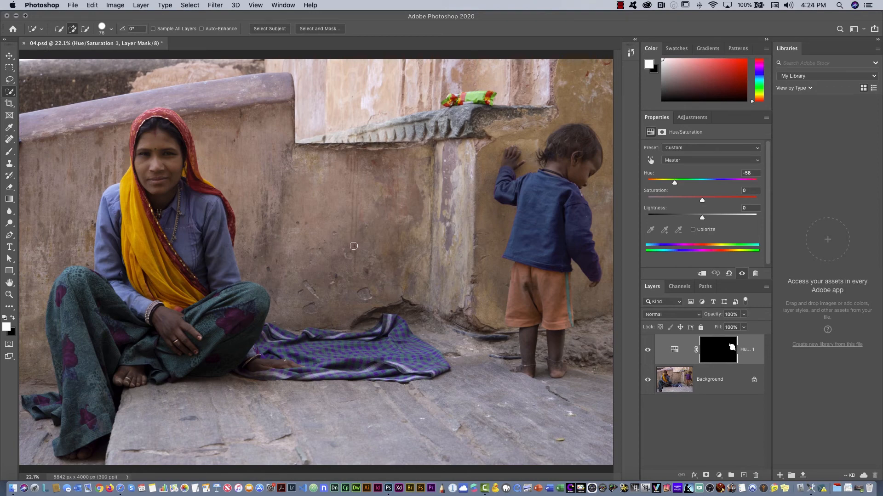
Add a Selective Color adjustment layer and set Cyan to -61% in the Reds
{"action": "left_click", "coordinate": [685, 118]}
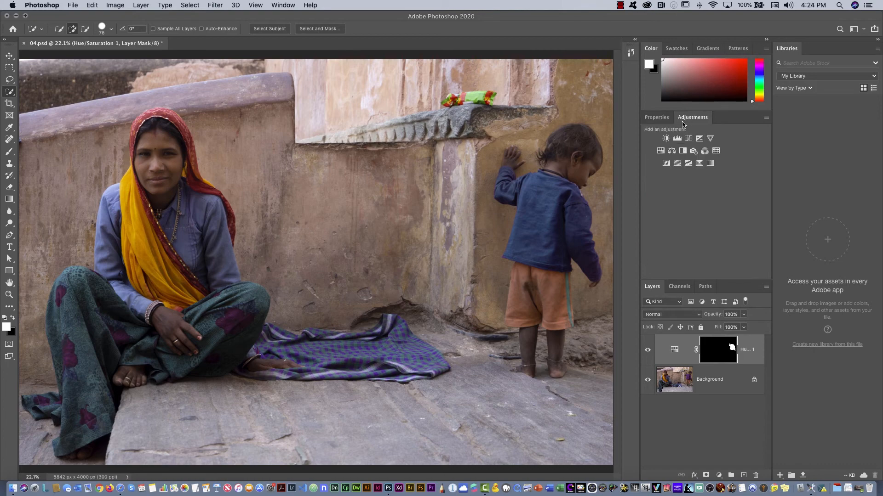
{"action": "left_click", "coordinate": [699, 164]}
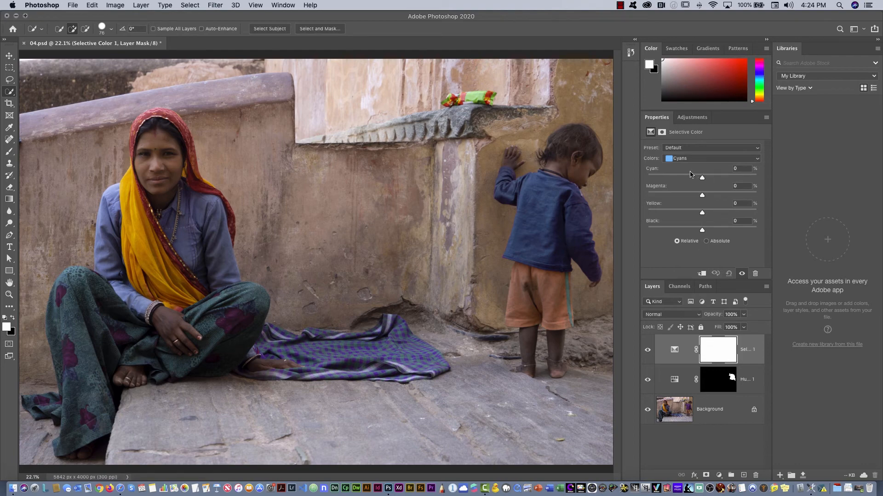
{"action": "left_click", "coordinate": [685, 162]}
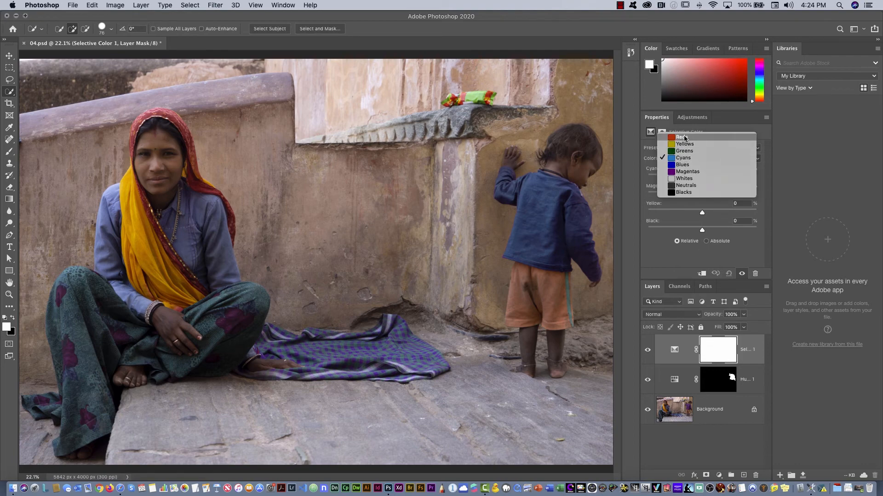
{"action": "left_click", "coordinate": [687, 140]}
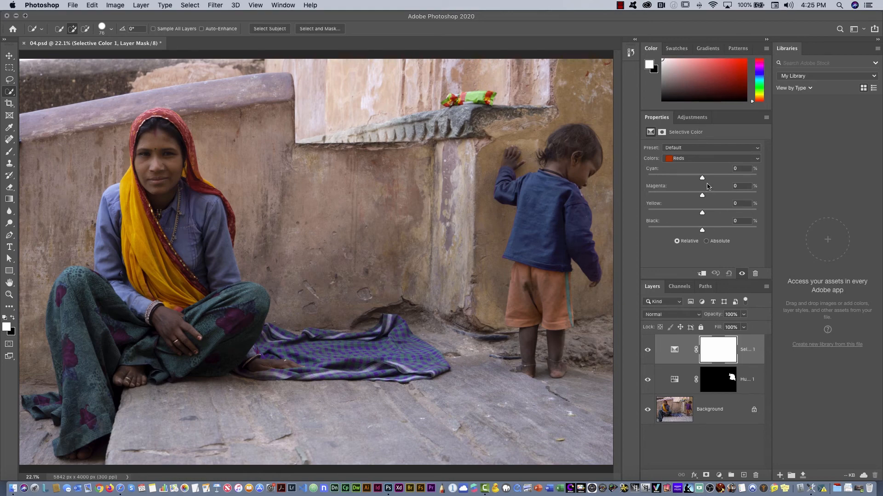
{"action": "left_click_drag", "start_coordinate": [702, 180], "coordinate": [656, 180]}
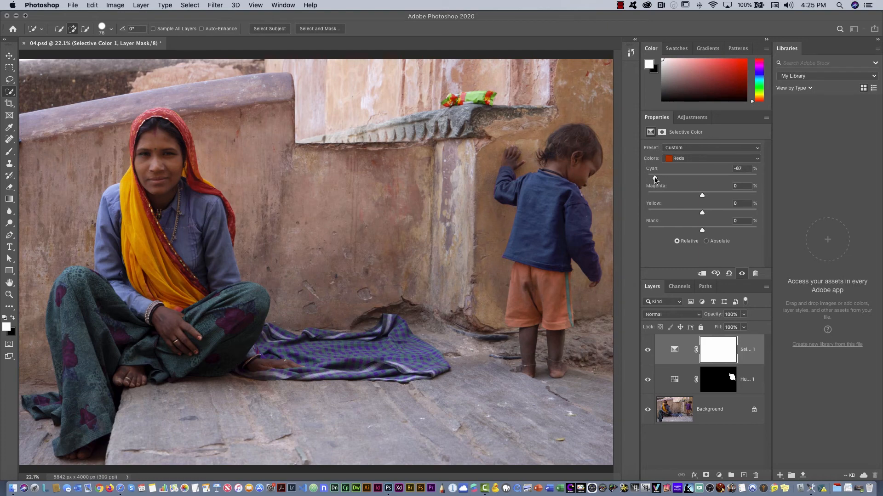
{"action": "left_click_drag", "start_coordinate": [657, 179], "coordinate": [668, 180]}
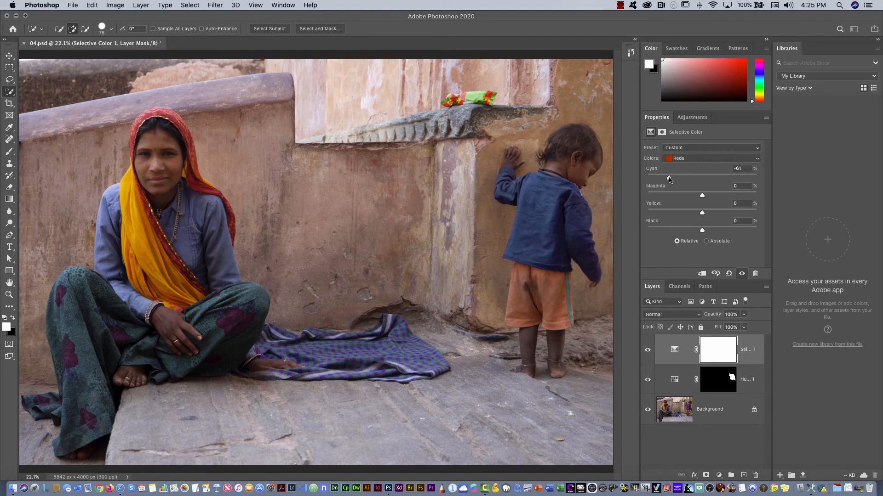
In the Selective Color adjustment's Cyans, set Magenta to -92% and Yellow to about -41%
{"action": "left_click", "coordinate": [693, 162]}
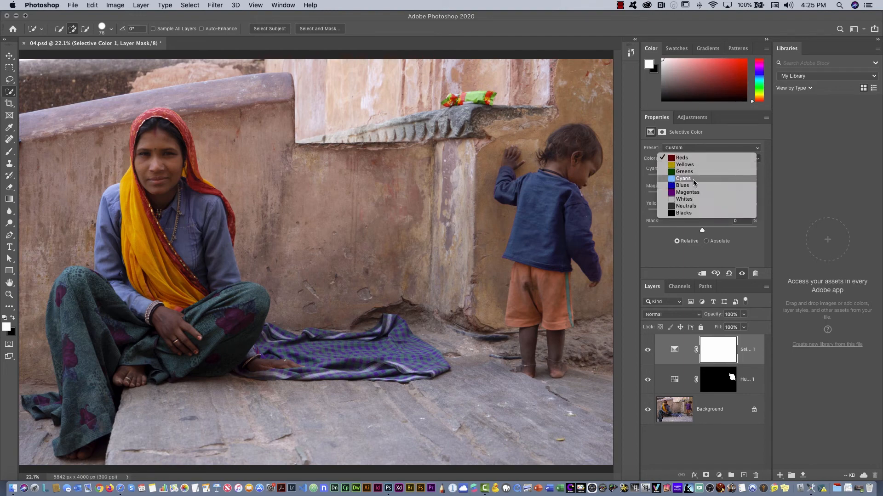
{"action": "left_click", "coordinate": [681, 179]}
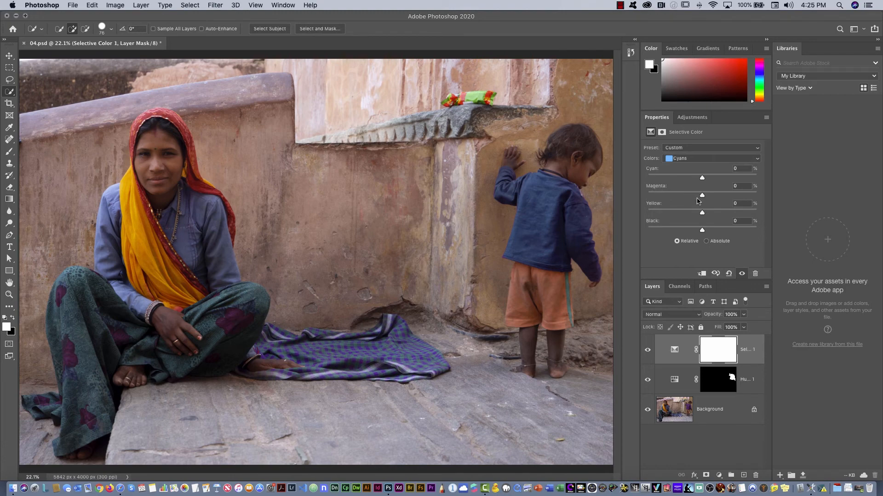
{"action": "left_click_drag", "start_coordinate": [700, 195], "coordinate": [652, 197]}
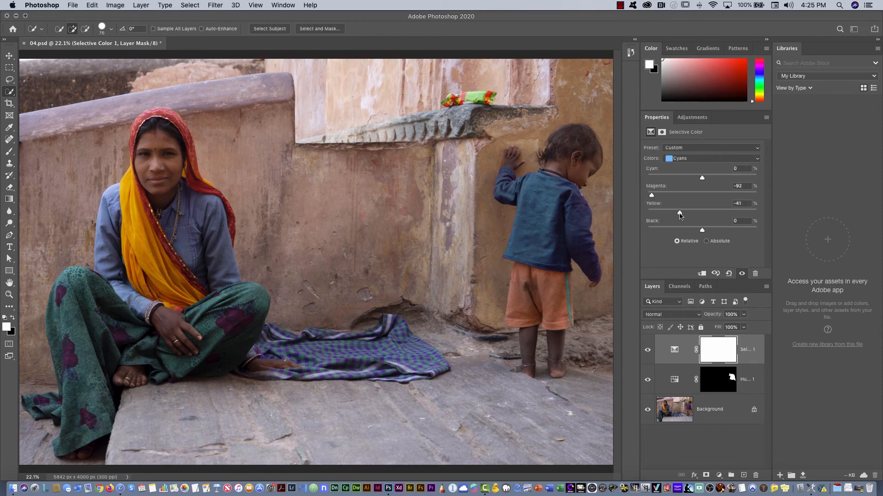
{"action": "left_click_drag", "start_coordinate": [683, 213], "coordinate": [680, 214]}
Add a Photo Filter adjustment layer using Warming Filter (85) at a density of about 36%
{"action": "left_click", "coordinate": [690, 119]}
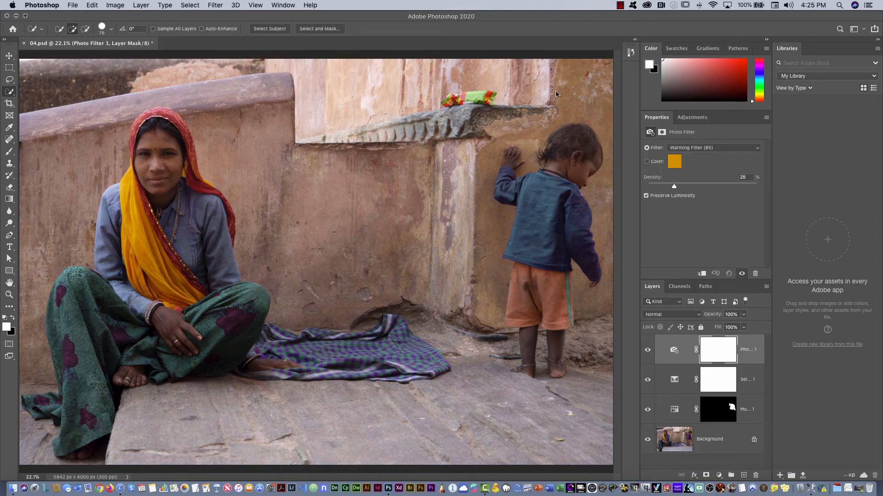
{"action": "left_click_drag", "start_coordinate": [675, 188], "coordinate": [754, 184]}
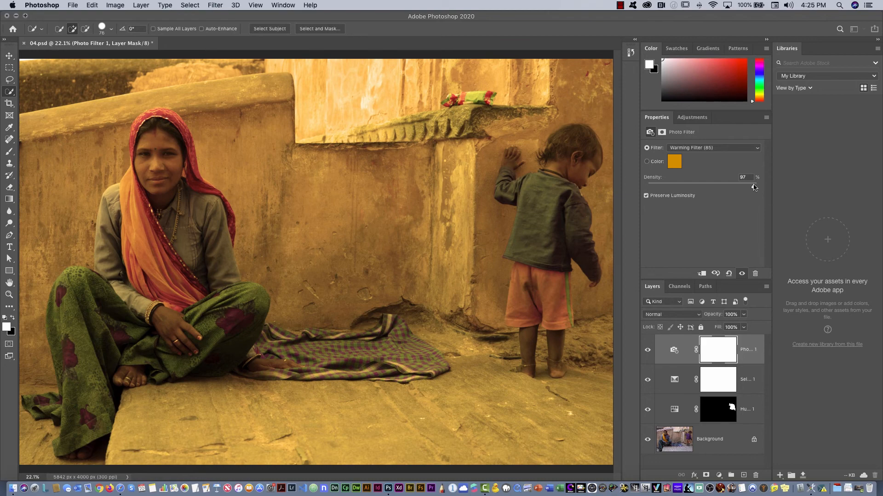
{"action": "left_click_drag", "start_coordinate": [708, 187], "coordinate": [685, 187]}
{"action": "left_click", "coordinate": [699, 149]}
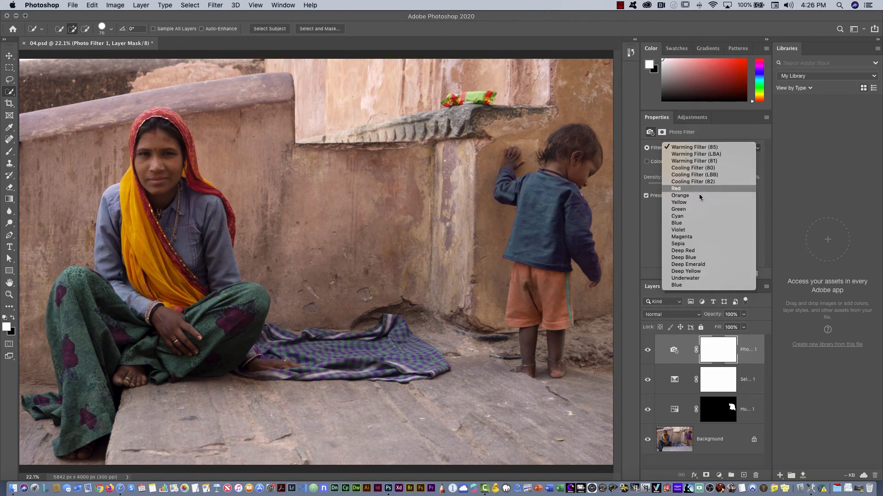
{"action": "left_click", "coordinate": [690, 147]}
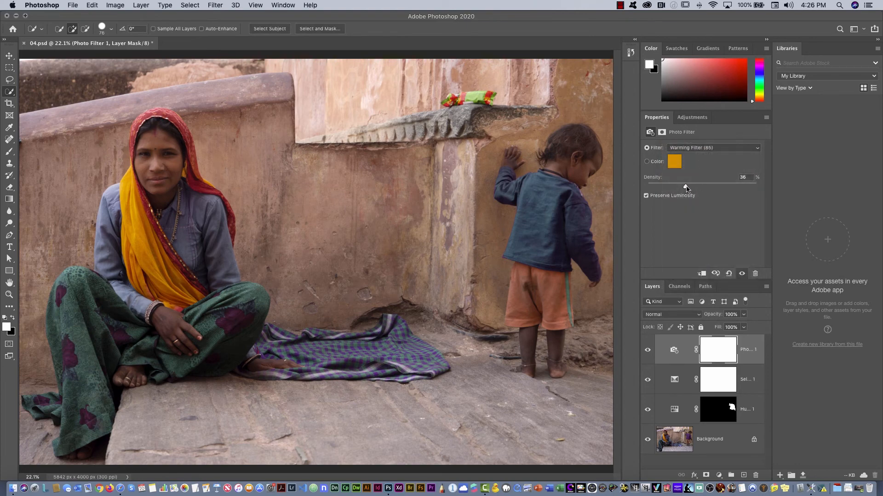
{"action": "left_click_drag", "start_coordinate": [687, 188], "coordinate": [687, 187]}
Add a Vibrance adjustment layer and set its vibrance to +41
{"action": "left_click", "coordinate": [692, 117]}
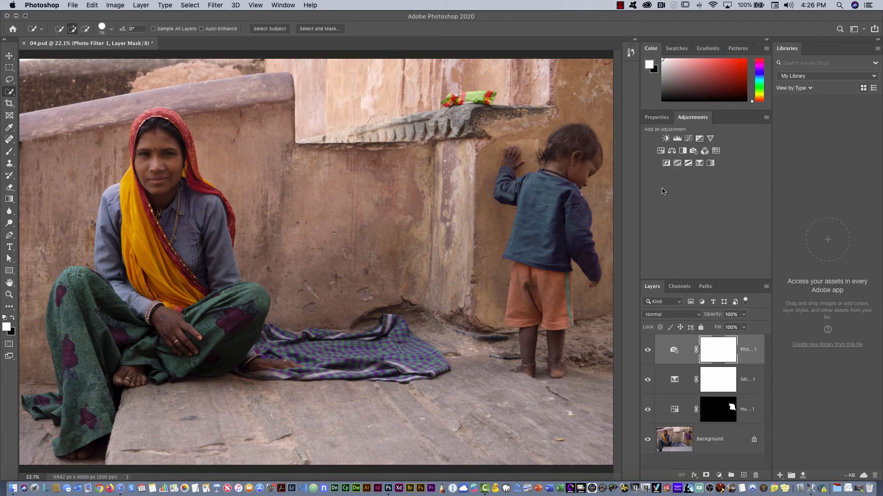
{"action": "left_click", "coordinate": [710, 138]}
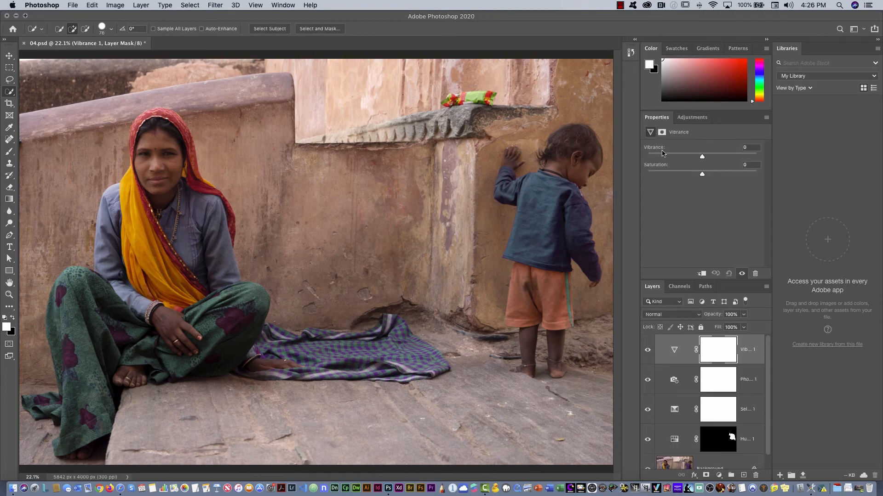
{"action": "left_click_drag", "start_coordinate": [703, 158], "coordinate": [722, 161]}
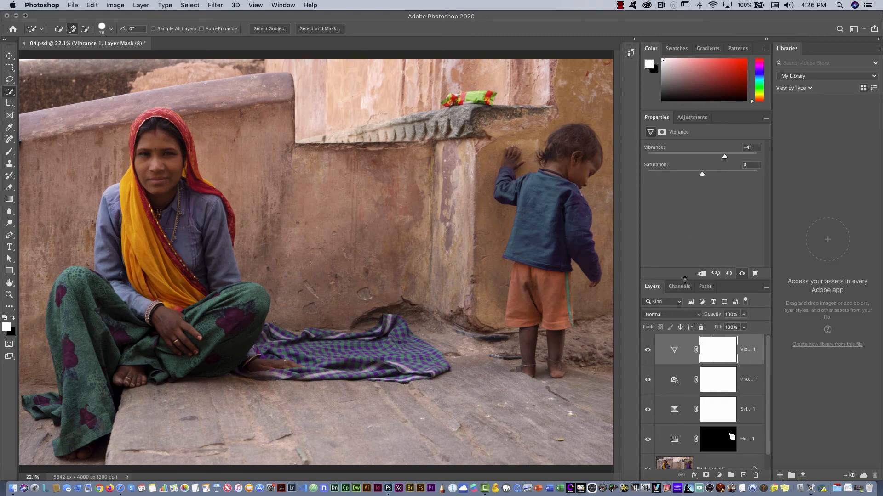
Duplicate the Background layer as "Background copy" in 04.psd
{"action": "left_click_drag", "start_coordinate": [685, 279], "coordinate": [684, 218]}
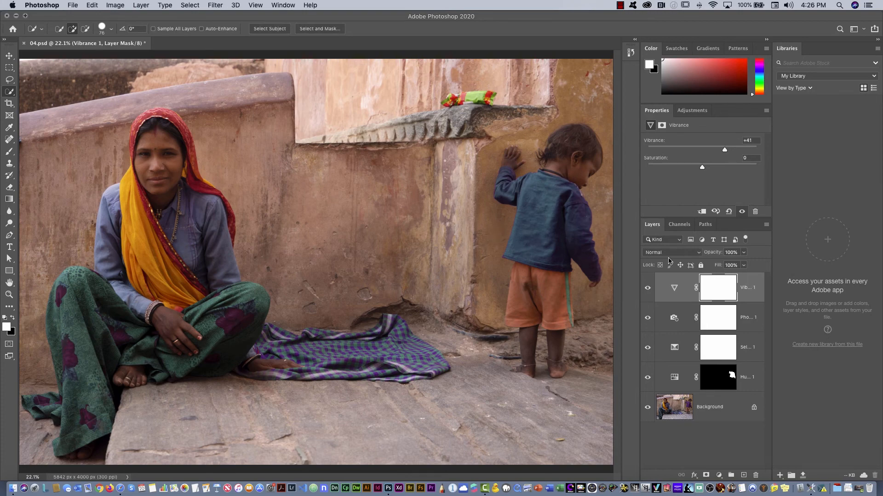
{"action": "left_click", "coordinate": [679, 407]}
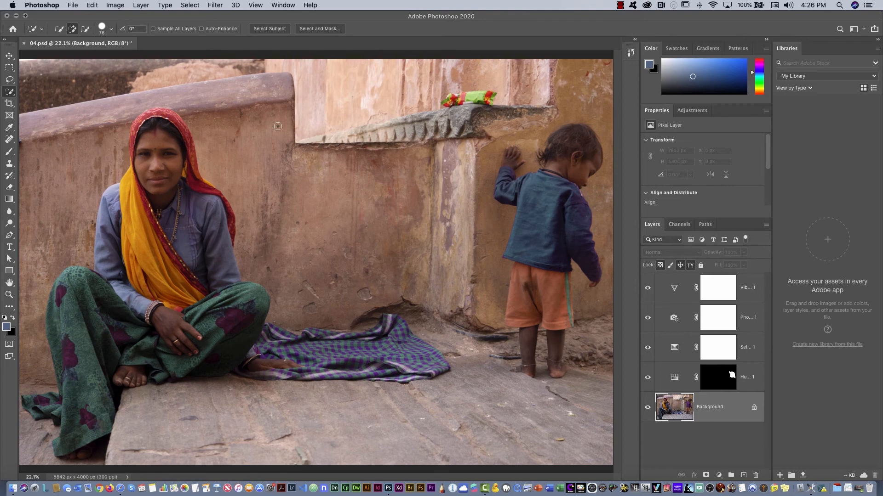
{"action": "left_click", "coordinate": [146, 5]}
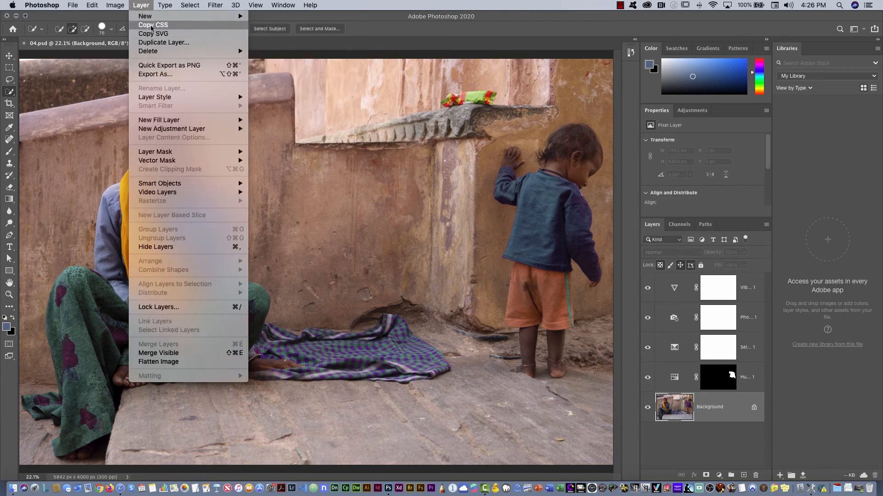
{"action": "left_click", "coordinate": [163, 43]}
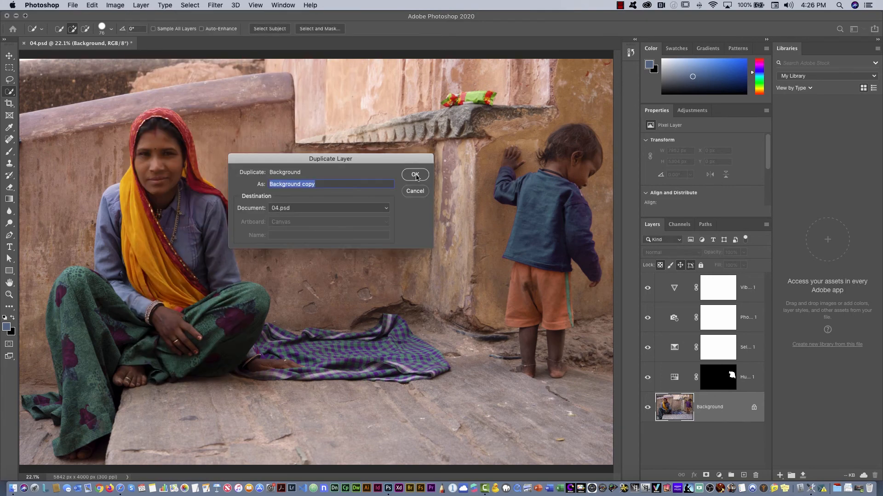
{"action": "left_click", "coordinate": [415, 175]}
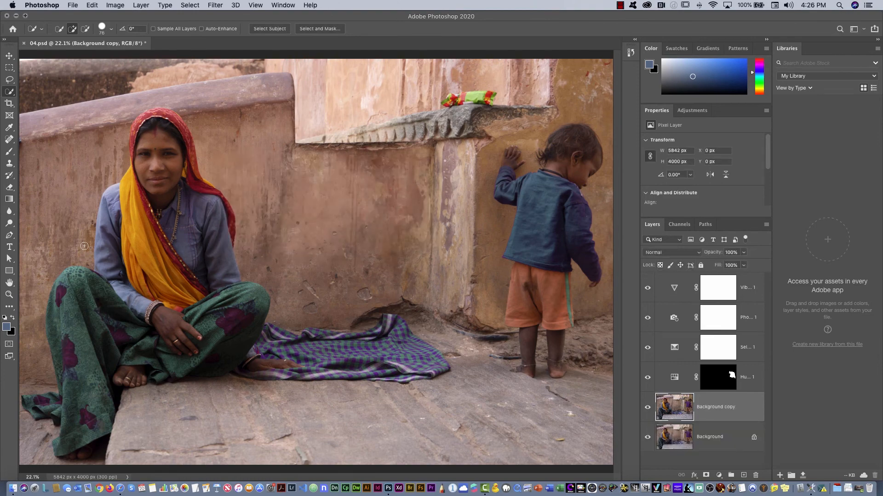
Switch to the Dodge tool
{"action": "left_click", "coordinate": [10, 224]}
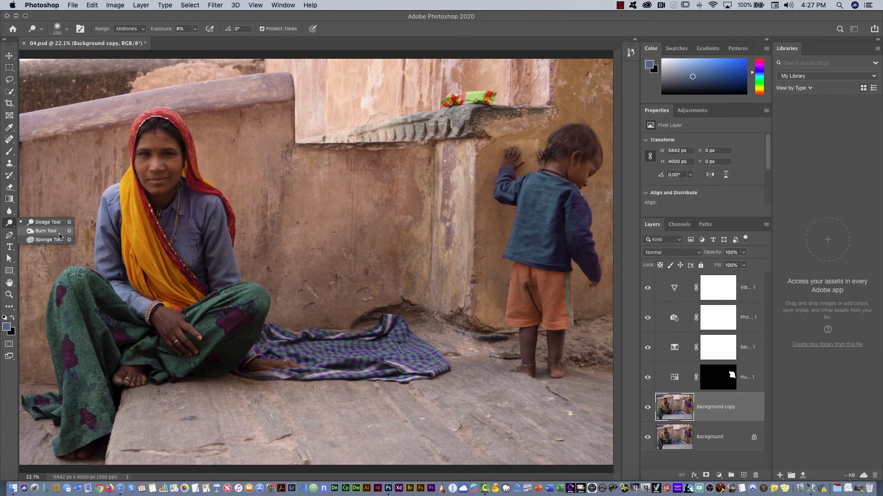
{"action": "left_click", "coordinate": [49, 223]}
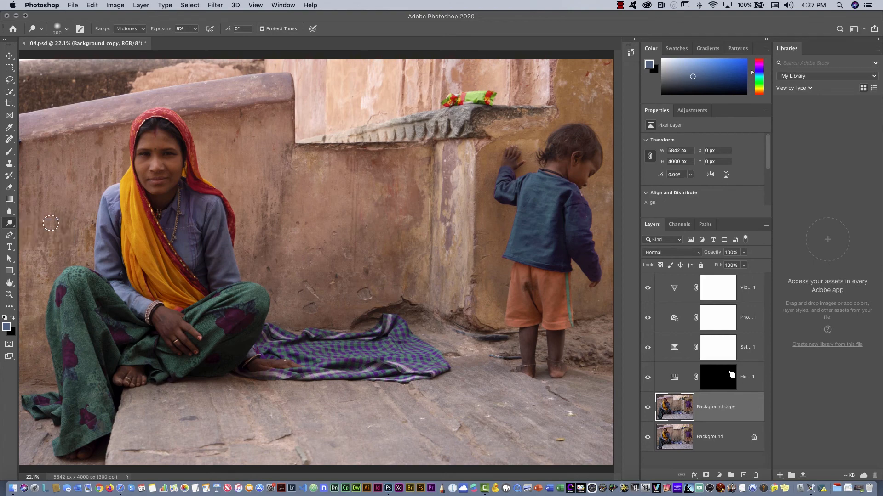
Try dodging the wall between the woman and the child at 50% exposure and undo the stroke
{"action": "key", "text": "5"}
{"action": "mouse_move", "coordinate": [299, 186]}
{"action": "left_mouse_down"}
{"action": "mouse_move", "coordinate": [269, 235]}
{"action": "mouse_move", "coordinate": [298, 196]}
{"action": "mouse_move", "coordinate": [273, 248]}
{"action": "mouse_move", "coordinate": [308, 188]}
{"action": "mouse_move", "coordinate": [286, 248]}
{"action": "mouse_move", "coordinate": [313, 188]}
{"action": "mouse_move", "coordinate": [311, 256]}
{"action": "mouse_move", "coordinate": [326, 258]}
{"action": "mouse_move", "coordinate": [329, 185]}
{"action": "mouse_move", "coordinate": [356, 245]}
{"action": "mouse_move", "coordinate": [344, 201]}
{"action": "mouse_move", "coordinate": [378, 227]}
{"action": "left_mouse_up"}
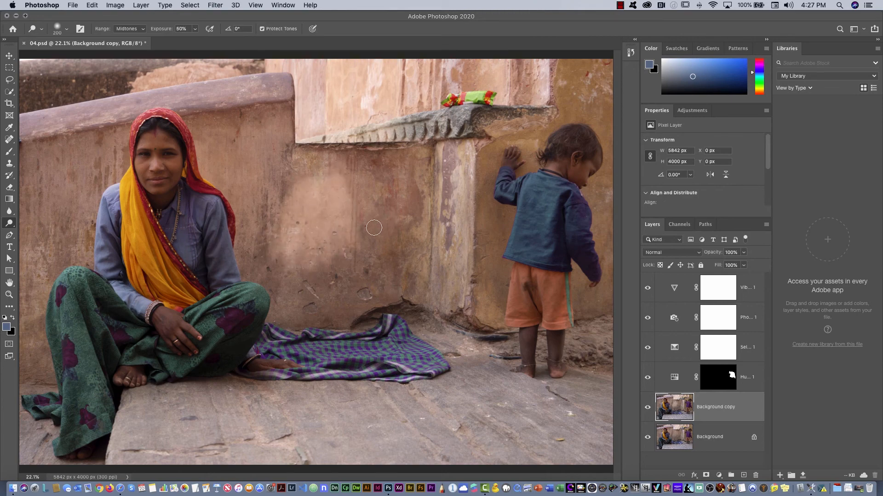
{"action": "key", "text": "super+z"}
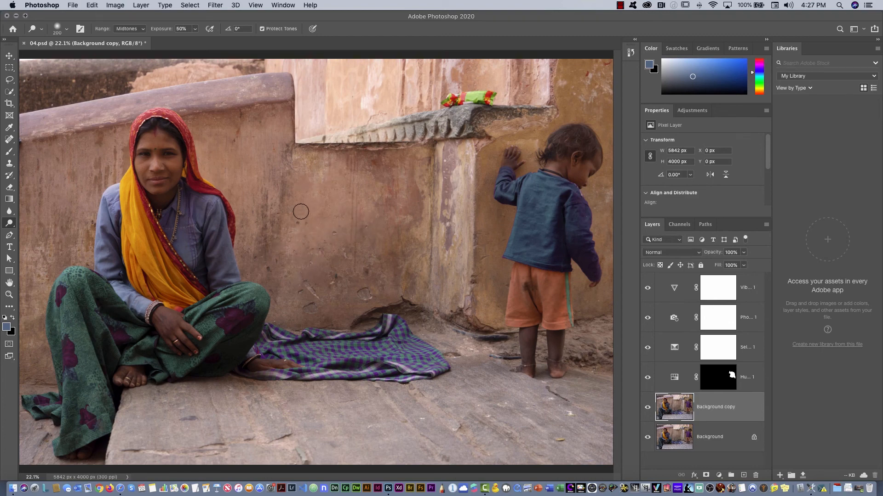
Dodge the child and the woman on Background copy with a 444 px brush at 18% exposure, Midtones range
{"action": "left_click", "coordinate": [67, 30]}
{"action": "left_click_drag", "start_coordinate": [96, 58], "coordinate": [99, 59]}
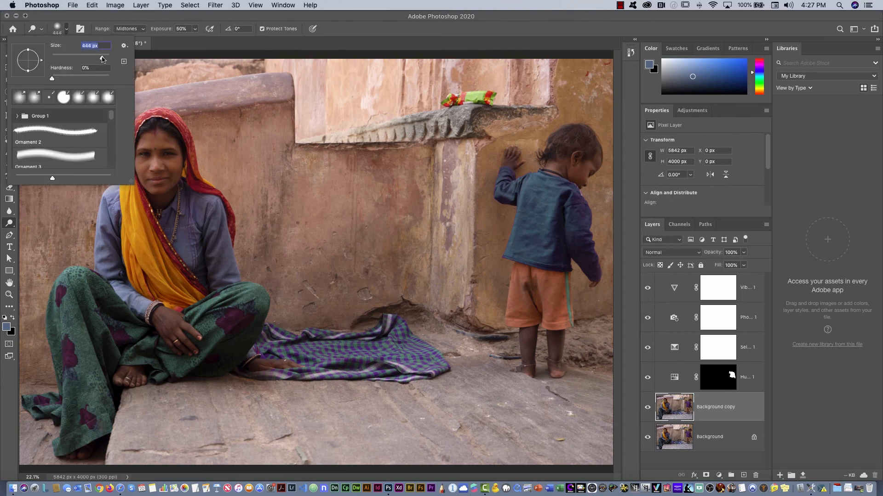
{"action": "left_click", "coordinate": [68, 31]}
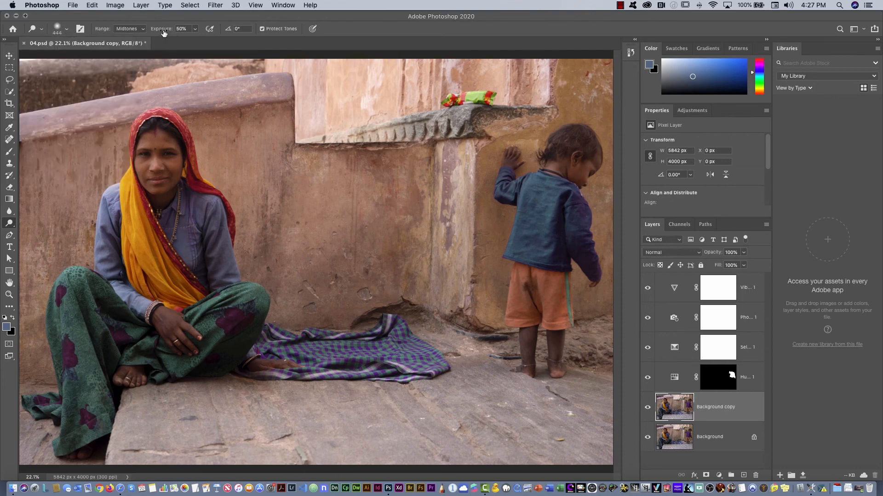
{"action": "left_click", "coordinate": [194, 29]}
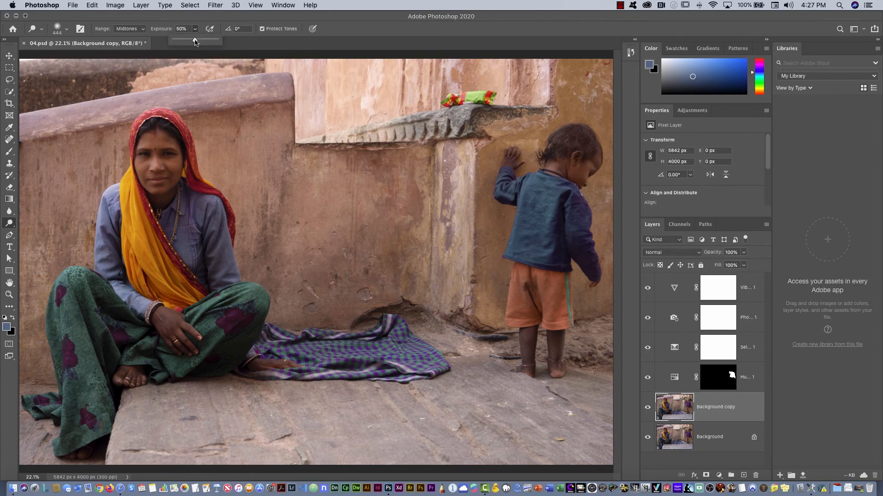
{"action": "left_click_drag", "start_coordinate": [195, 41], "coordinate": [181, 42]}
{"action": "mouse_move", "coordinate": [583, 149]}
{"action": "left_mouse_down"}
{"action": "mouse_move", "coordinate": [579, 169]}
{"action": "mouse_move", "coordinate": [582, 156]}
{"action": "mouse_move", "coordinate": [558, 171]}
{"action": "mouse_move", "coordinate": [563, 164]}
{"action": "mouse_move", "coordinate": [534, 249]}
{"action": "mouse_move", "coordinate": [533, 228]}
{"action": "mouse_move", "coordinate": [575, 224]}
{"action": "mouse_move", "coordinate": [578, 242]}
{"action": "mouse_move", "coordinate": [536, 364]}
{"action": "left_mouse_up"}
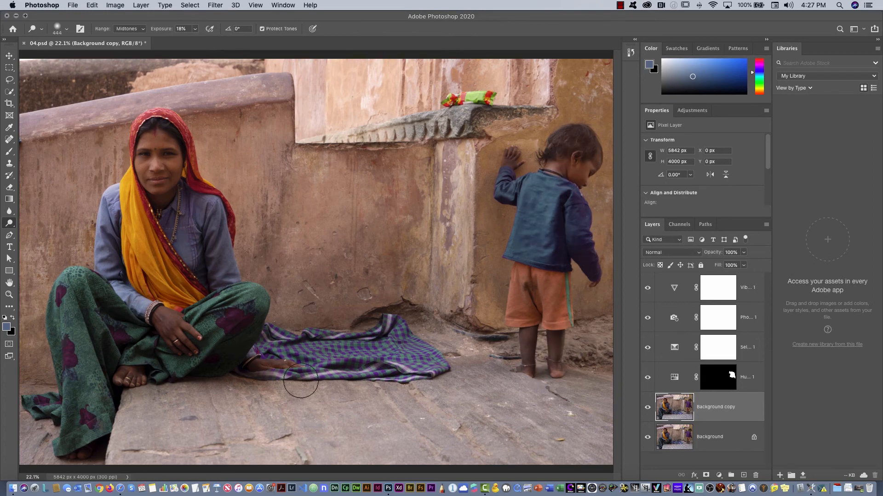
{"action": "mouse_move", "coordinate": [181, 364]}
{"action": "left_mouse_down"}
{"action": "mouse_move", "coordinate": [165, 361]}
{"action": "mouse_move", "coordinate": [177, 345]}
{"action": "mouse_move", "coordinate": [171, 332]}
{"action": "mouse_move", "coordinate": [176, 340]}
{"action": "left_mouse_up"}
{"action": "mouse_move", "coordinate": [142, 160]}
{"action": "left_mouse_down"}
{"action": "mouse_move", "coordinate": [153, 190]}
{"action": "mouse_move", "coordinate": [165, 144]}
{"action": "mouse_move", "coordinate": [181, 196]}
{"action": "mouse_move", "coordinate": [174, 285]}
{"action": "mouse_move", "coordinate": [175, 197]}
{"action": "mouse_move", "coordinate": [160, 128]}
{"action": "mouse_move", "coordinate": [165, 188]}
{"action": "mouse_move", "coordinate": [144, 136]}
{"action": "mouse_move", "coordinate": [137, 181]}
{"action": "mouse_move", "coordinate": [193, 314]}
{"action": "mouse_move", "coordinate": [174, 336]}
{"action": "mouse_move", "coordinate": [91, 302]}
{"action": "mouse_move", "coordinate": [92, 331]}
{"action": "mouse_move", "coordinate": [114, 326]}
{"action": "left_mouse_up"}
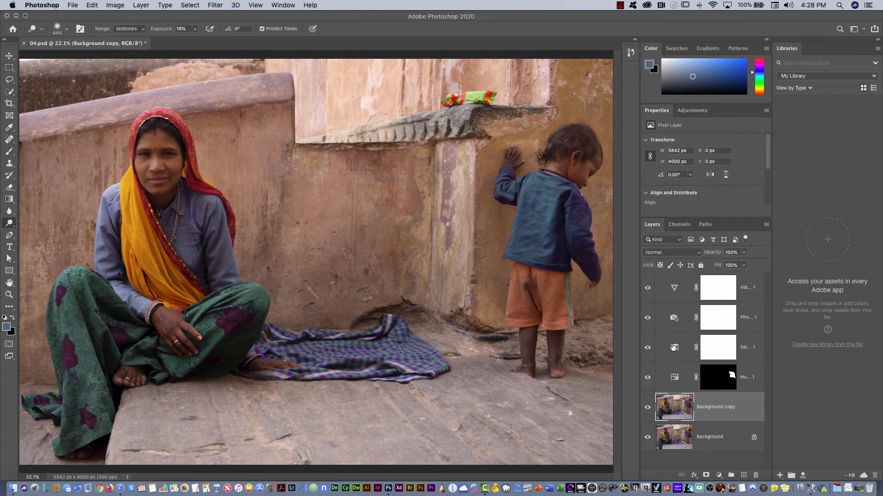
Compare the photo with and without the dodged Background copy layer
{"action": "left_click", "coordinate": [648, 408]}
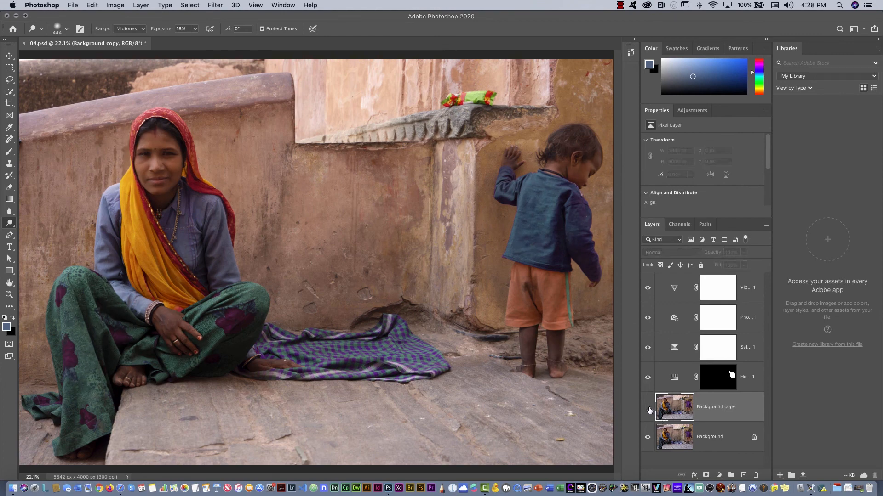
{"action": "left_click", "coordinate": [648, 408]}
{"action": "left_click", "coordinate": [648, 408]}
{"action": "left_click", "coordinate": [648, 408]}
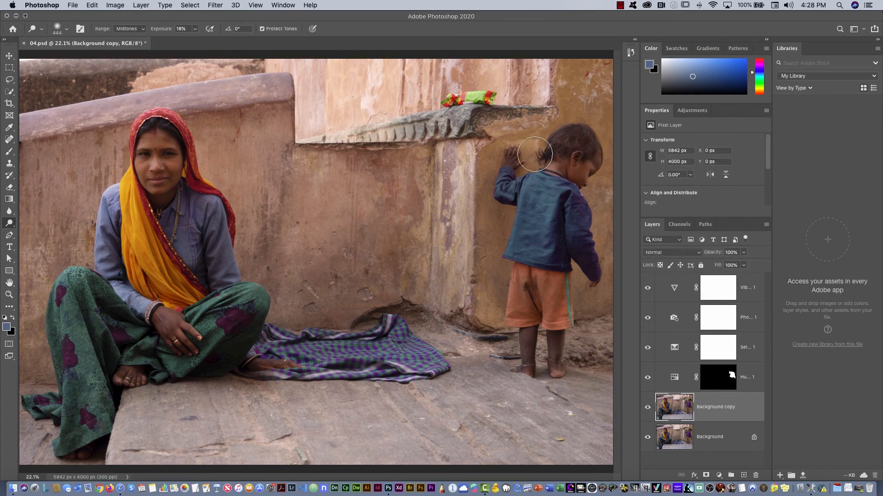
Burn the bright upper wall above the stone ledge with a 460 px brush at 24% exposure
{"action": "left_click", "coordinate": [8, 225]}
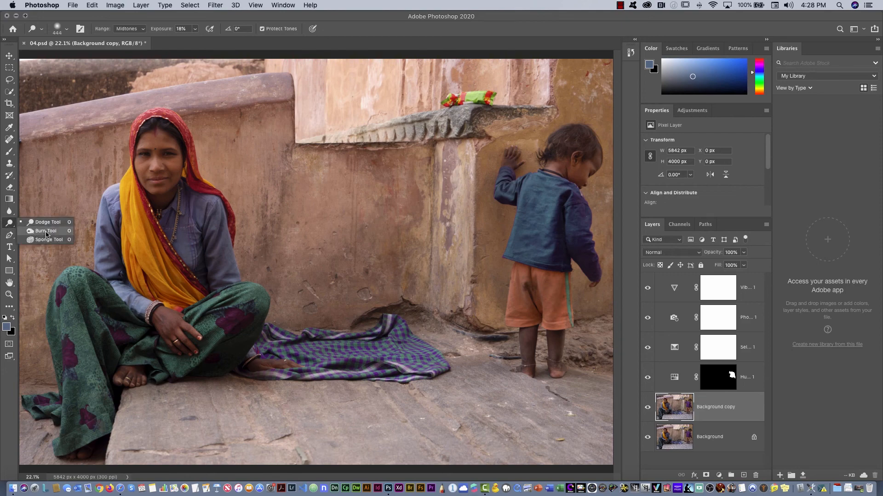
{"action": "left_click", "coordinate": [46, 232]}
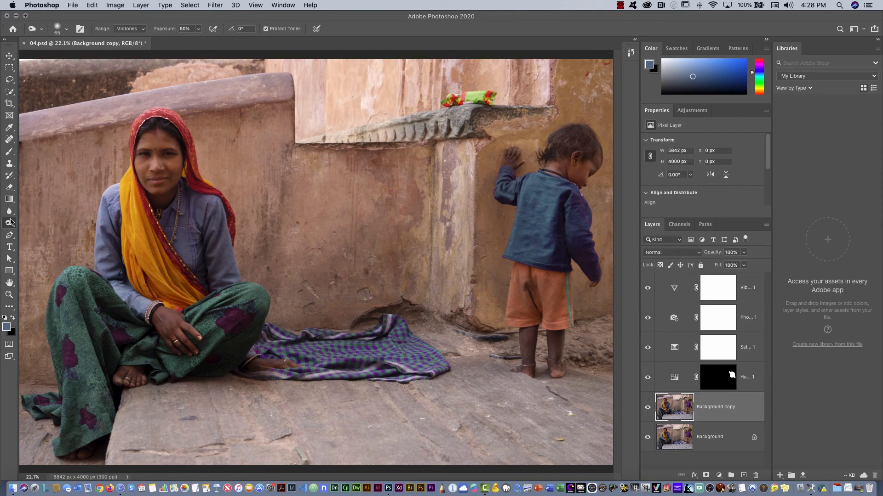
{"action": "left_click", "coordinate": [198, 29]}
{"action": "left_click_drag", "start_coordinate": [198, 41], "coordinate": [187, 43]}
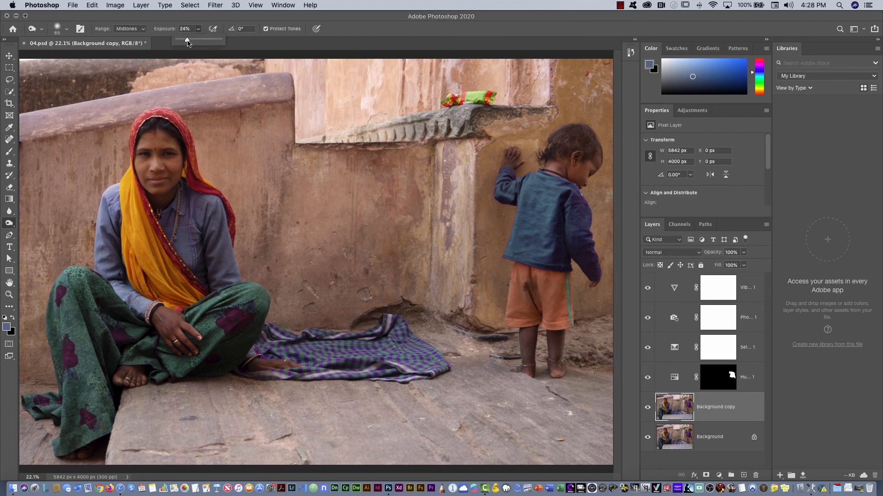
{"action": "left_click", "coordinate": [164, 31]}
{"action": "left_click", "coordinate": [68, 29]}
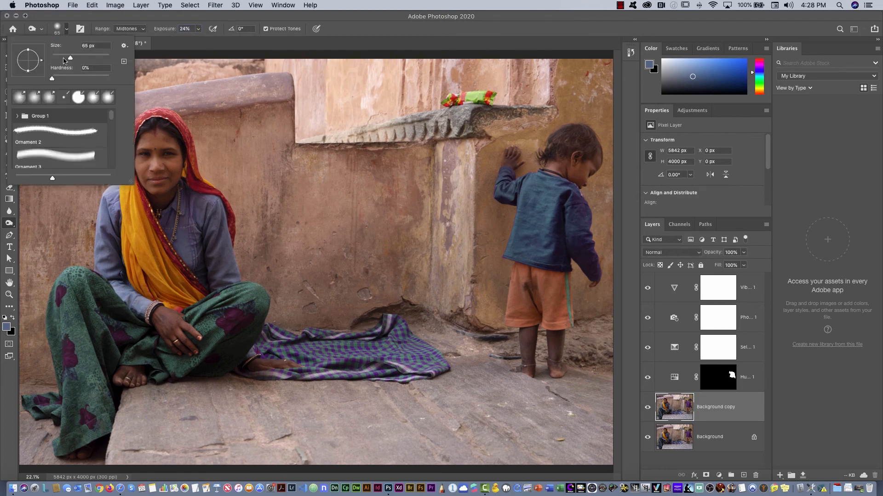
{"action": "left_click_drag", "start_coordinate": [72, 58], "coordinate": [103, 59]}
{"action": "left_click", "coordinate": [431, 30]}
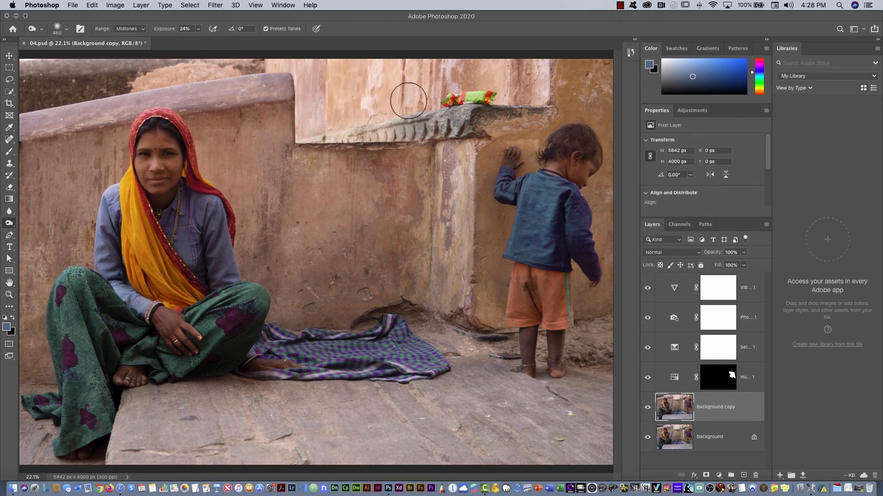
{"action": "mouse_move", "coordinate": [444, 81]}
{"action": "left_mouse_down"}
{"action": "mouse_move", "coordinate": [337, 87]}
{"action": "mouse_move", "coordinate": [314, 111]}
{"action": "mouse_move", "coordinate": [329, 112]}
{"action": "mouse_move", "coordinate": [275, 65]}
{"action": "mouse_move", "coordinate": [254, 66]}
{"action": "mouse_move", "coordinate": [339, 105]}
{"action": "left_mouse_up"}
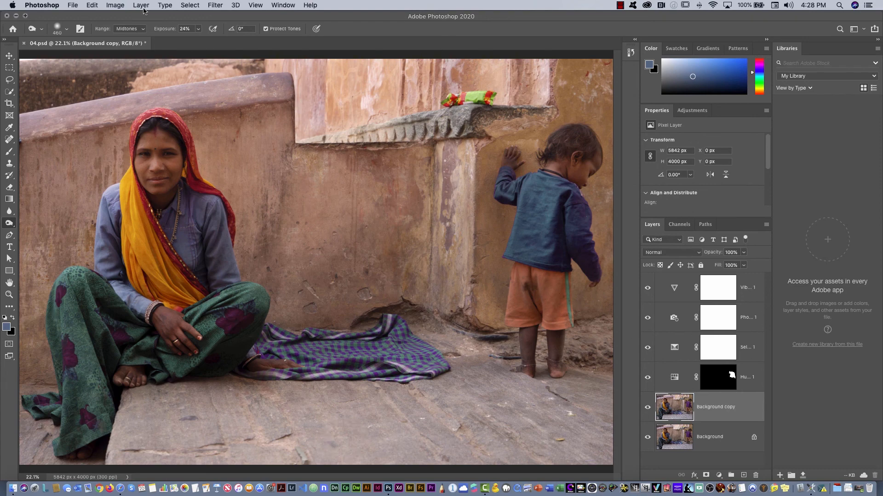
{"action": "left_click", "coordinate": [118, 5]}
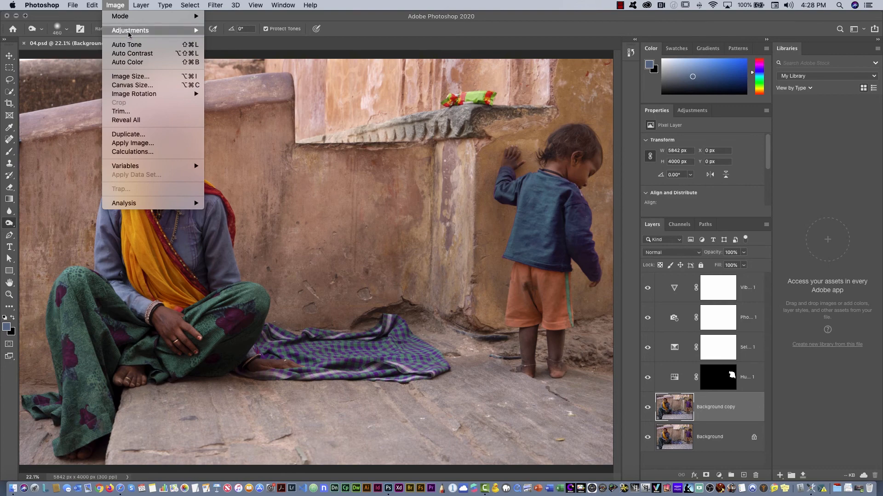
{"action": "mouse_move", "coordinate": [132, 32]}
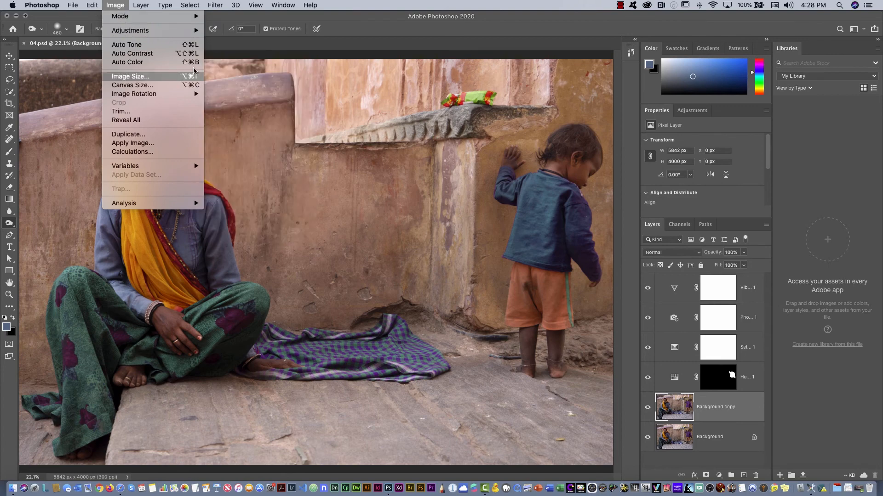
{"action": "left_click", "coordinate": [117, 4]}
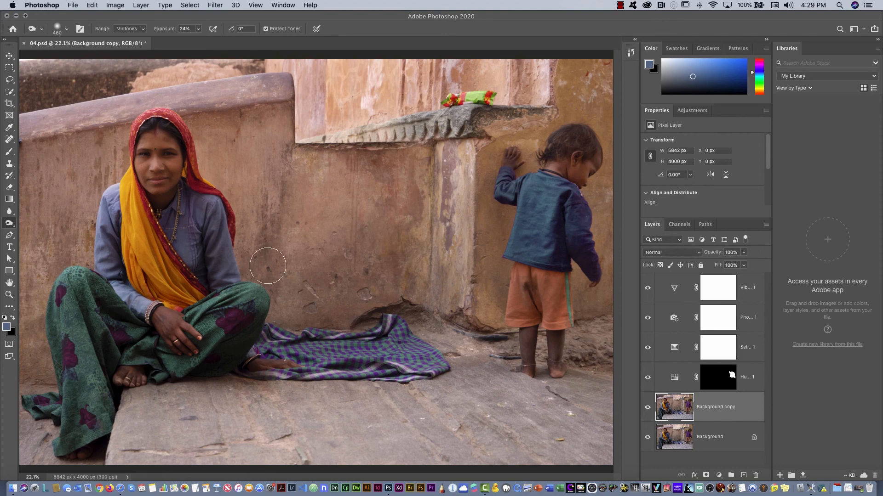
Save the document and open 05.jpg from the desktop
{"action": "key", "text": "super+s"}
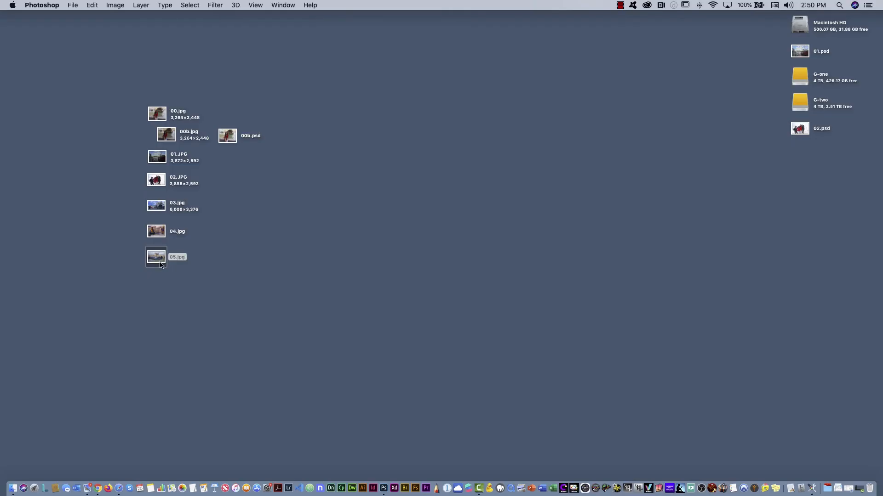
{"action": "double_click", "coordinate": [161, 265]}
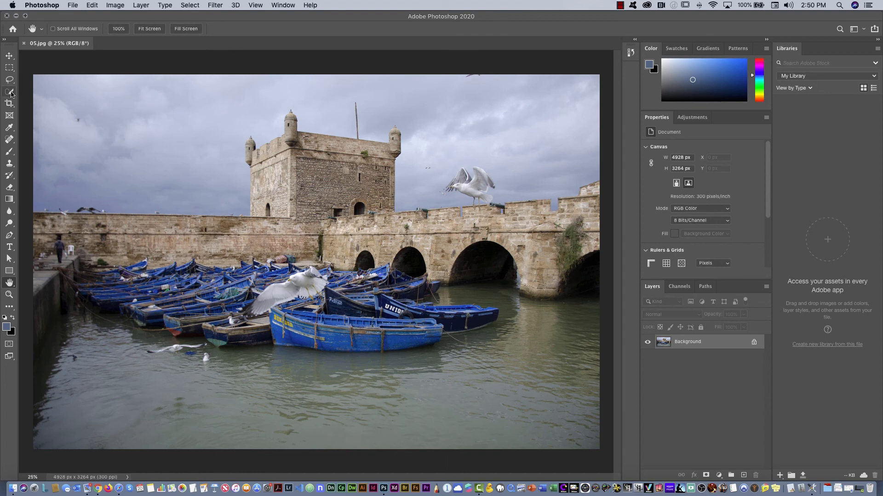
Select the sky with the Quick Selection tool using a 76 px brush and switch the tool to subtracting
{"action": "left_click_drag", "start_coordinate": [10, 92], "coordinate": [49, 104]}
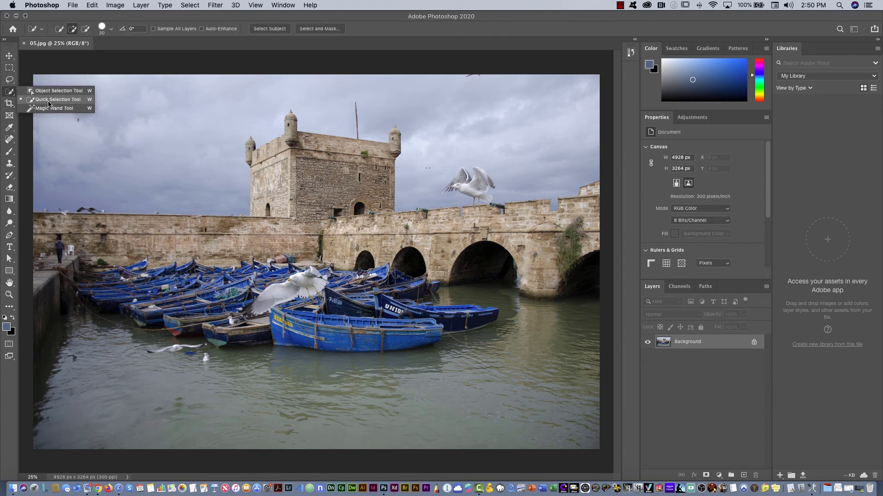
{"action": "left_click", "coordinate": [112, 30]}
{"action": "left_click", "coordinate": [93, 55]}
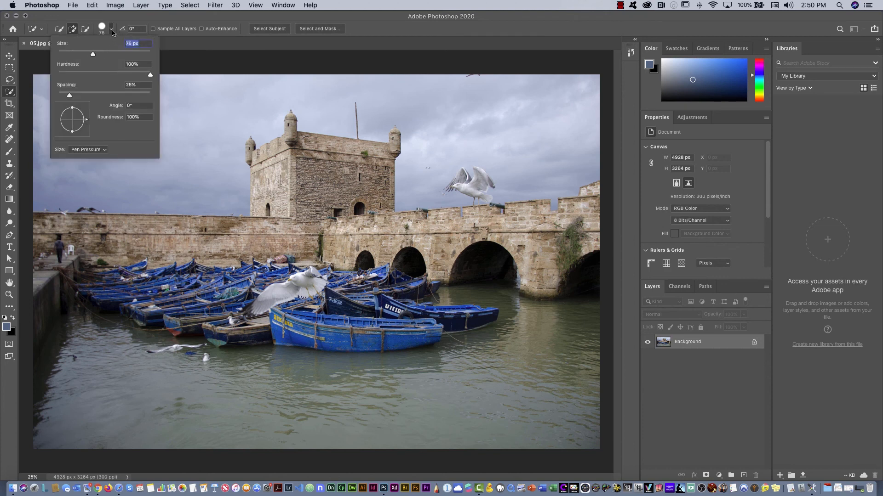
{"action": "left_click", "coordinate": [112, 31]}
{"action": "mouse_move", "coordinate": [171, 102]}
{"action": "left_mouse_down"}
{"action": "mouse_move", "coordinate": [247, 92]}
{"action": "mouse_move", "coordinate": [536, 98]}
{"action": "mouse_move", "coordinate": [516, 154]}
{"action": "mouse_move", "coordinate": [422, 178]}
{"action": "left_mouse_up"}
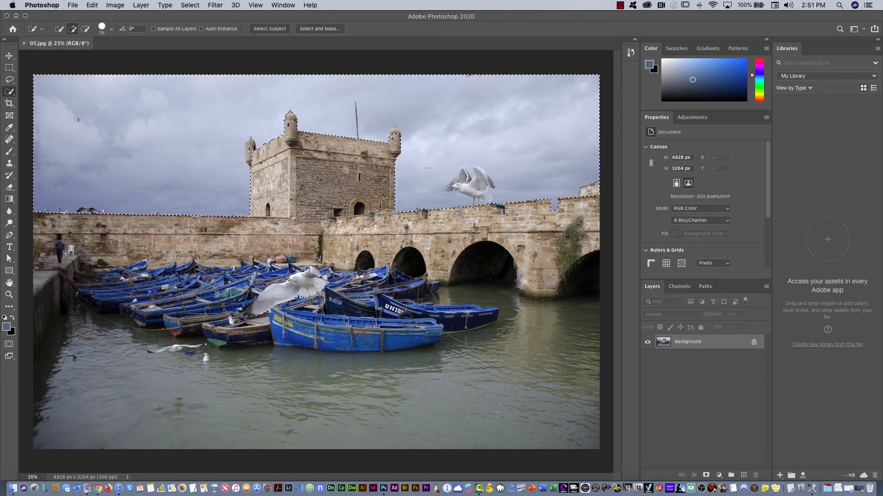
{"action": "left_click", "coordinate": [85, 29]}
Add a Levels adjustment layer masked to the sky and set its black input level to 61
{"action": "left_click", "coordinate": [690, 119]}
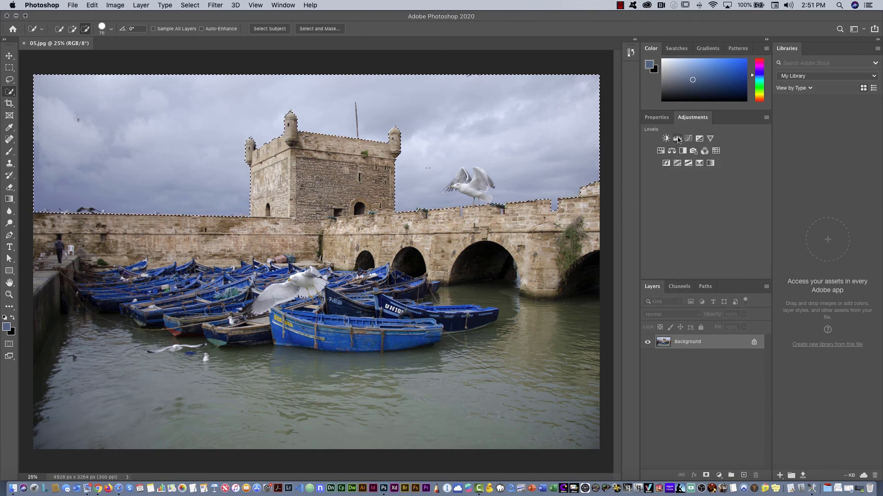
{"action": "left_click", "coordinate": [677, 139]}
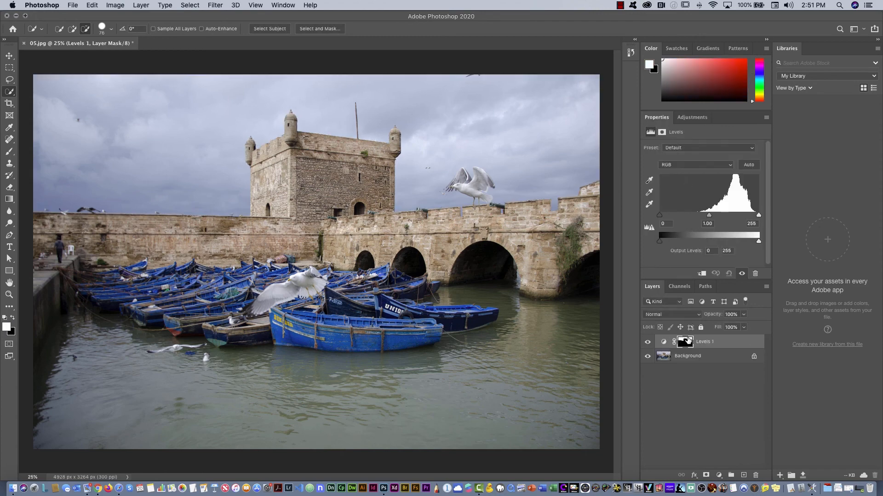
{"action": "left_click_drag", "start_coordinate": [660, 216], "coordinate": [683, 219]}
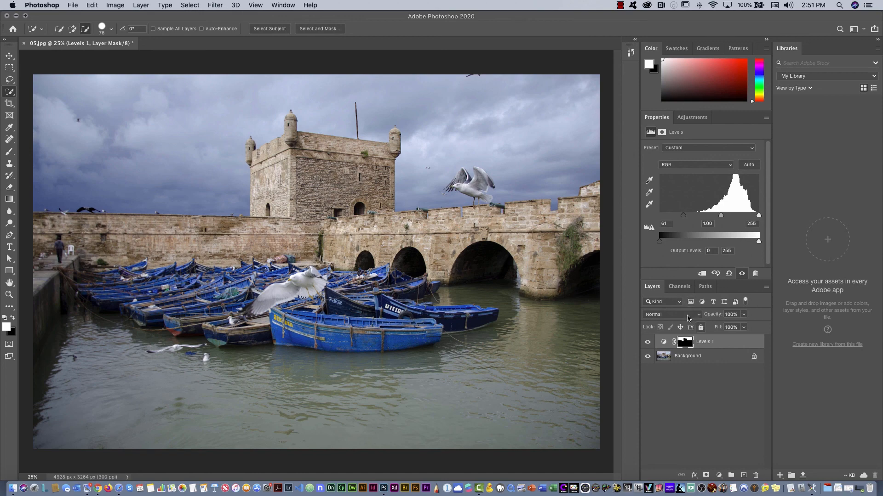
Reselect the sky with the Quick Selection tool, excluding the tower's turrets and upper edge, and invert the selection to cover the foreground
{"action": "mouse_move", "coordinate": [171, 120]}
{"action": "left_mouse_down"}
{"action": "mouse_move", "coordinate": [387, 95]}
{"action": "mouse_move", "coordinate": [562, 111]}
{"action": "left_mouse_up"}
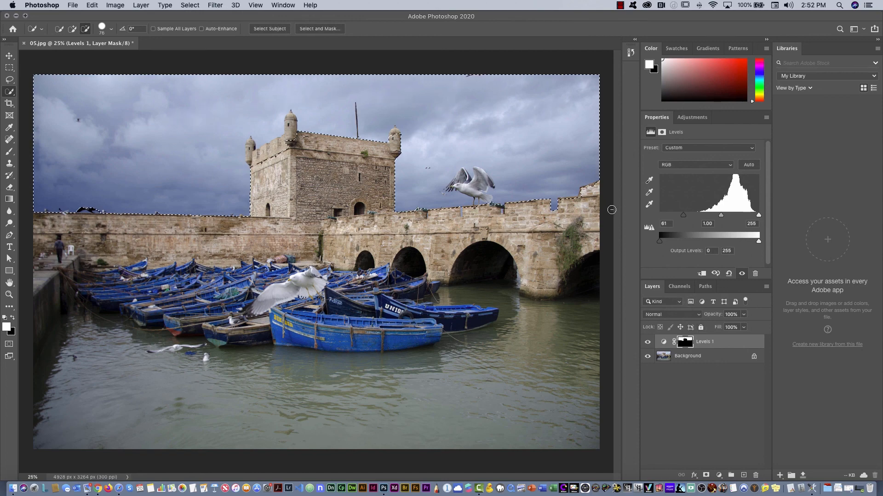
{"action": "left_click_drag", "start_coordinate": [395, 131], "coordinate": [392, 147]}
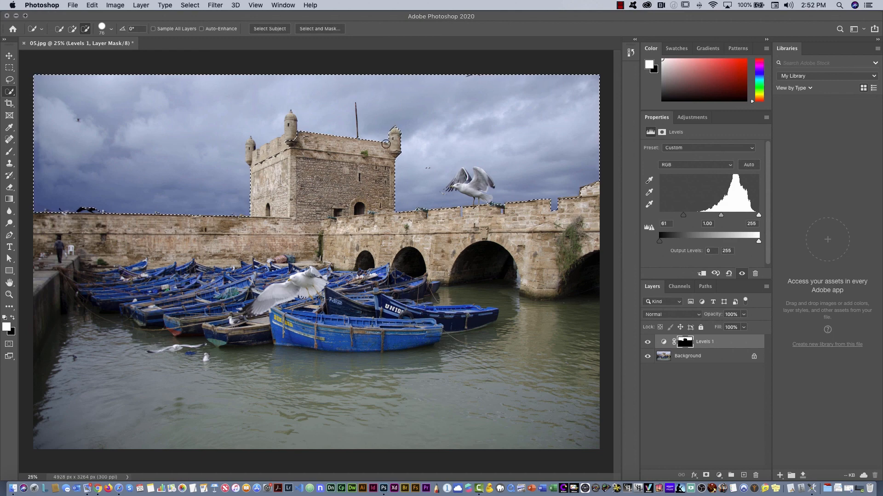
{"action": "mouse_move", "coordinate": [293, 140]}
{"action": "left_mouse_down"}
{"action": "mouse_move", "coordinate": [291, 116]}
{"action": "mouse_move", "coordinate": [289, 141]}
{"action": "mouse_move", "coordinate": [250, 146]}
{"action": "left_mouse_up"}
{"action": "left_click", "coordinate": [190, 5]}
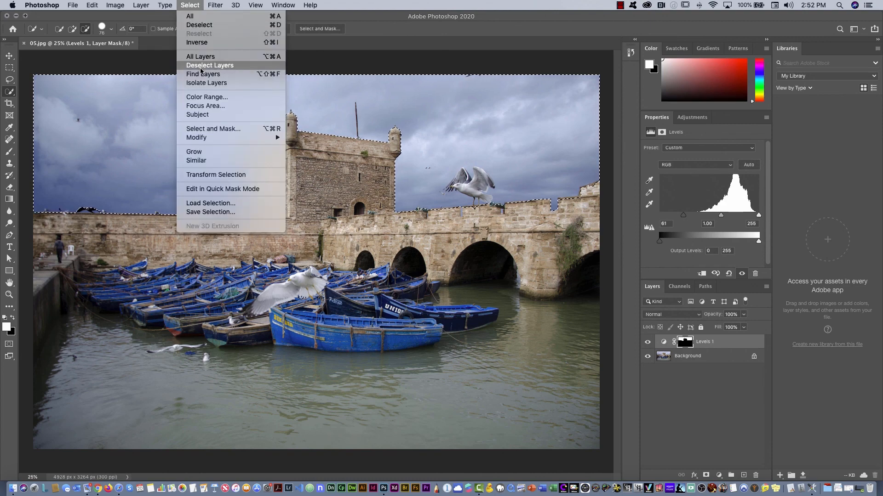
{"action": "left_click", "coordinate": [201, 43]}
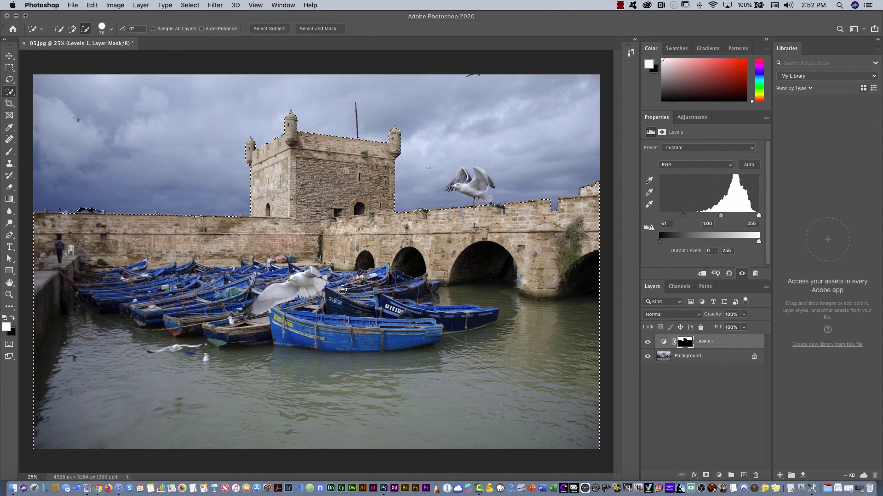
{"action": "left_click", "coordinate": [72, 28]}
Add a Hue/Saturation adjustment layer masked to the foreground and raise its master saturation moderately
{"action": "left_click", "coordinate": [692, 118]}
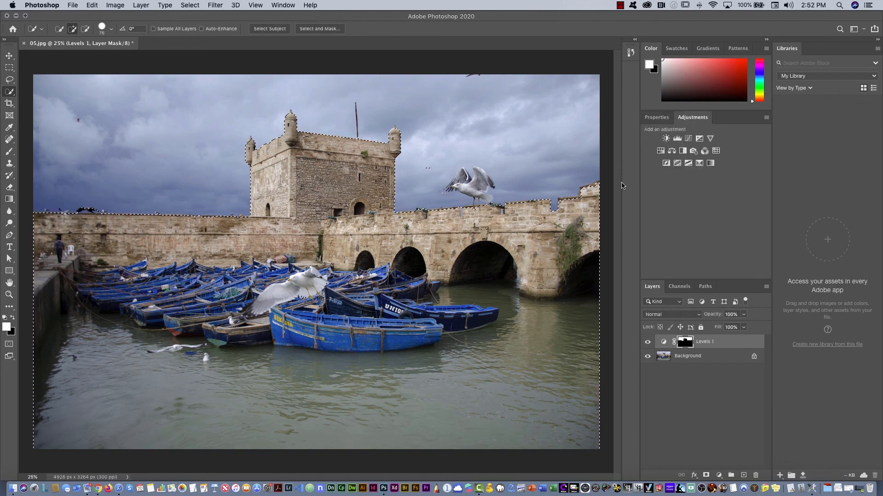
{"action": "left_click", "coordinate": [661, 151]}
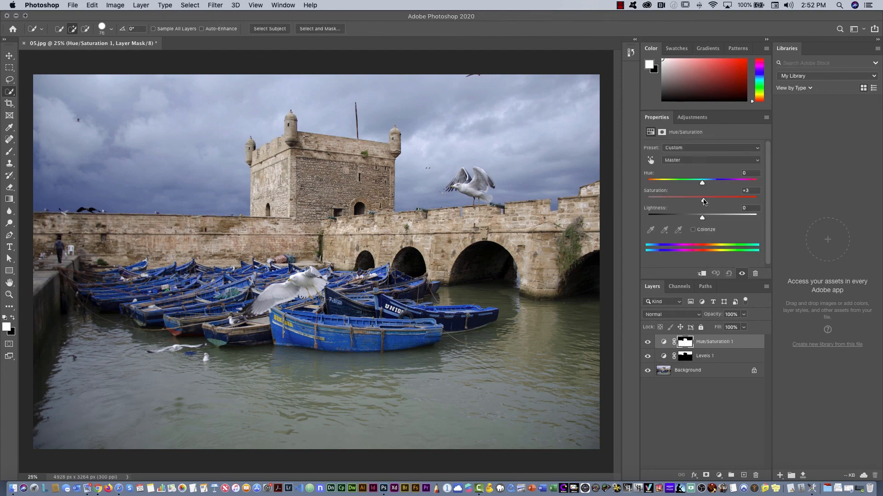
{"action": "left_click_drag", "start_coordinate": [703, 200], "coordinate": [712, 202]}
Add a Curves adjustment layer for the whole image and lift the shadow part of the RGB curve slightly
{"action": "left_click", "coordinate": [692, 118]}
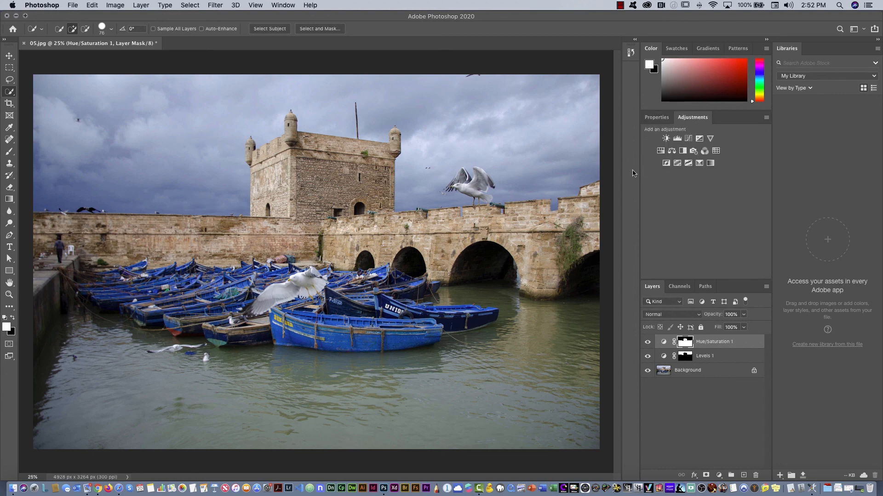
{"action": "left_click", "coordinate": [689, 139]}
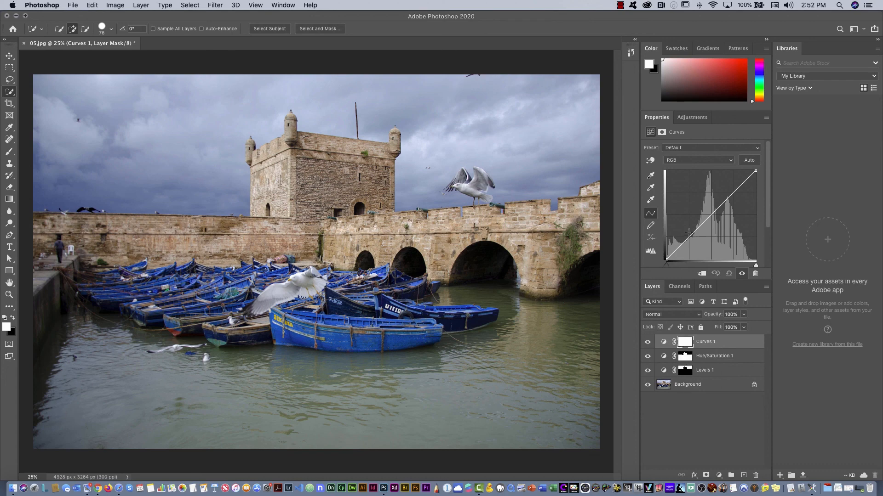
{"action": "left_click_drag", "start_coordinate": [689, 237], "coordinate": [688, 234]}
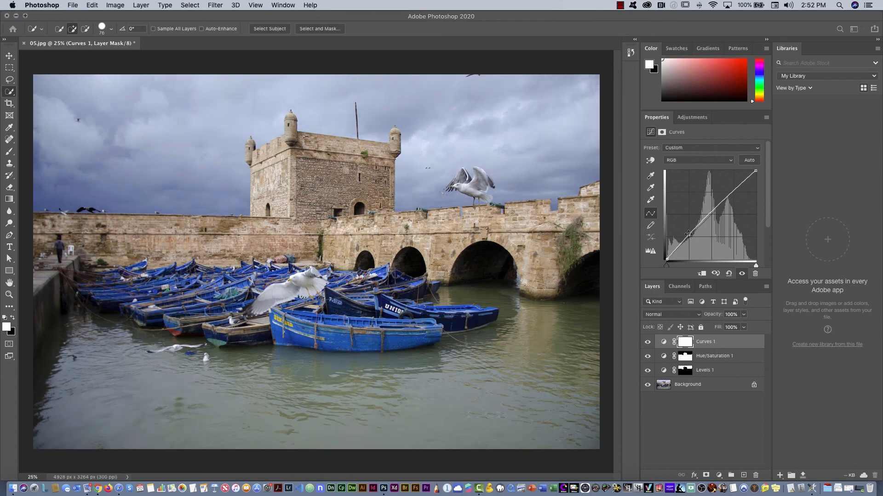